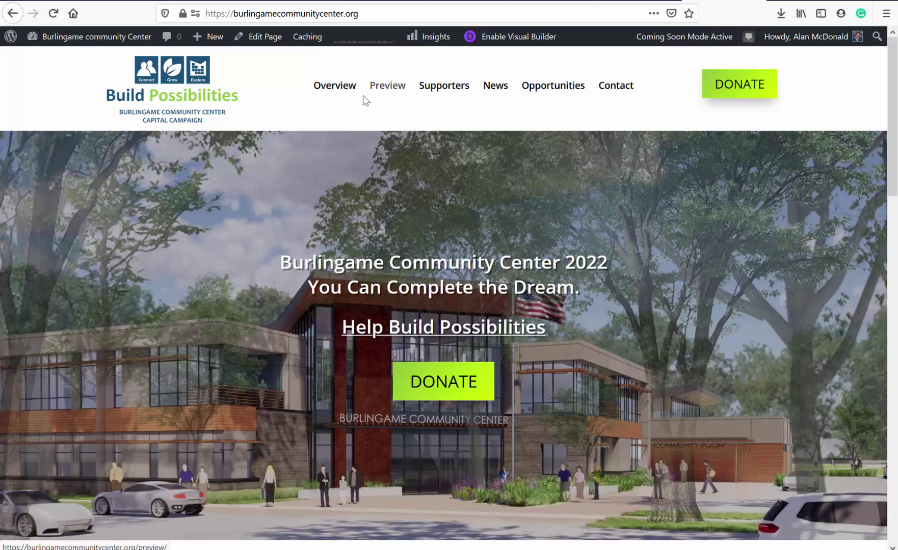
Step: Look over the campaign home page and enable the visual builder for it
{"action": "mouse_move", "coordinate": [109, 45]}
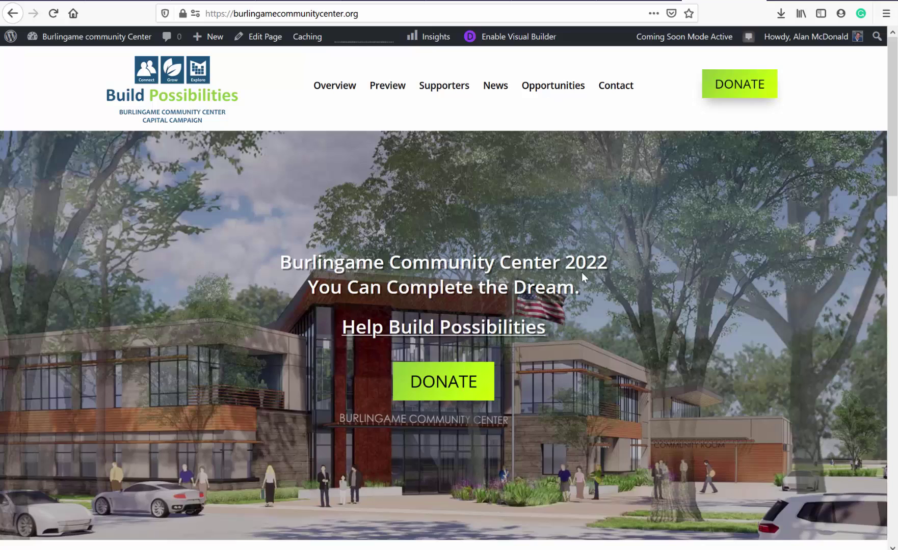
{"action": "scroll", "coordinate": [581, 272], "scroll_direction": "down", "scroll_amount": 5}
{"action": "scroll", "coordinate": [581, 272], "scroll_direction": "up", "scroll_amount": 2}
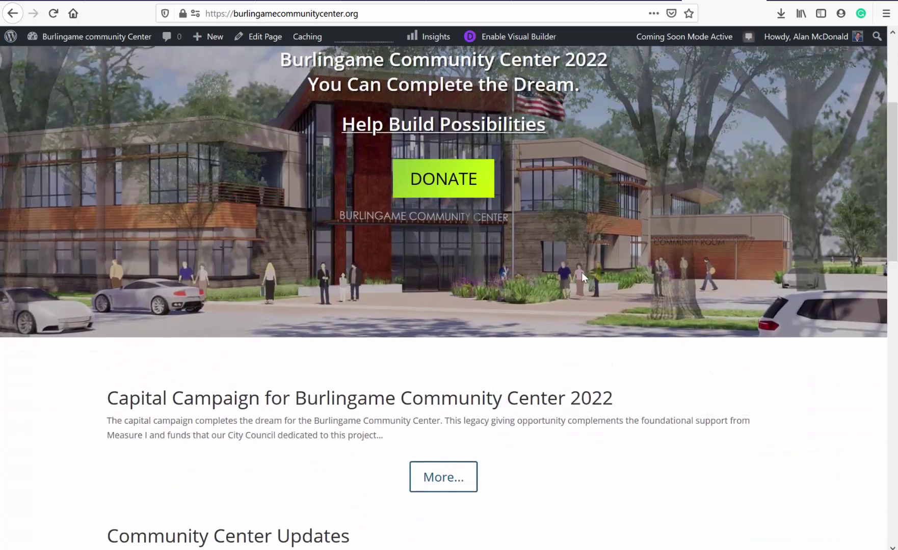
{"action": "scroll", "coordinate": [582, 272], "scroll_direction": "down", "scroll_amount": 3}
{"action": "scroll", "coordinate": [581, 275], "scroll_direction": "up", "scroll_amount": 6}
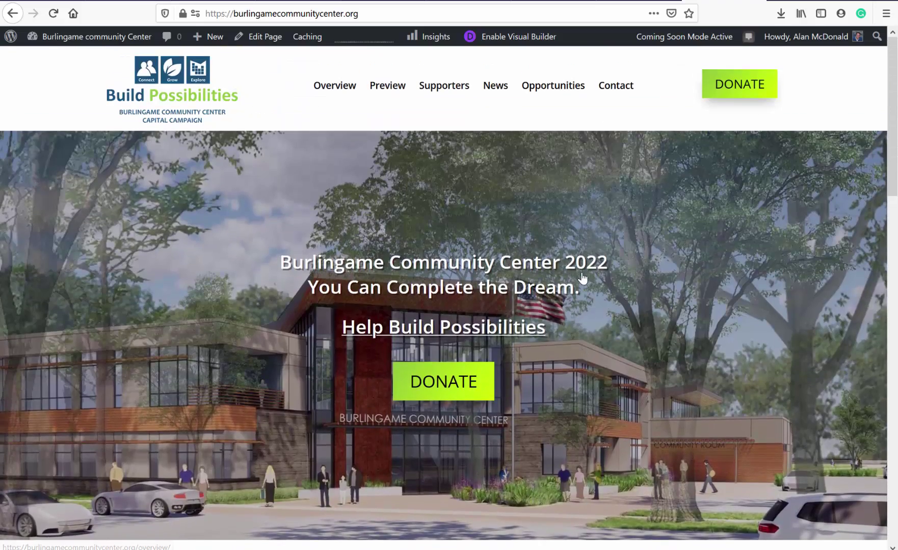
{"action": "left_click", "coordinate": [515, 39]}
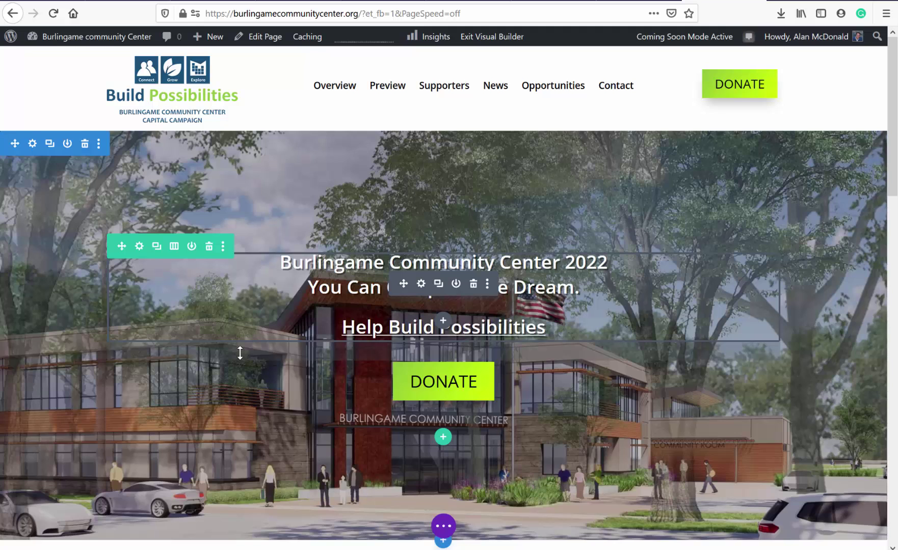
Step: Open the hero section's settings and examine its background image, colour and gradient options
{"action": "scroll", "coordinate": [240, 352], "scroll_direction": "down", "scroll_amount": 1}
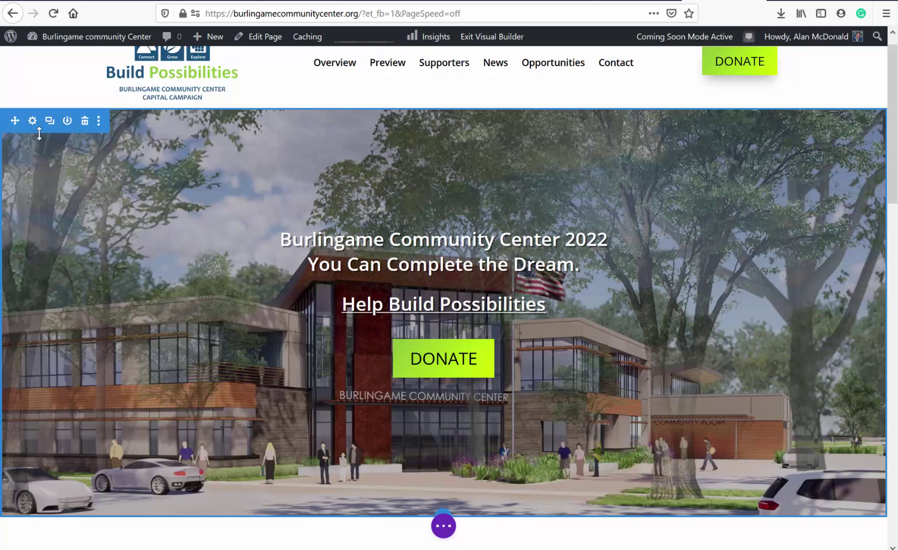
{"action": "left_click", "coordinate": [54, 124]}
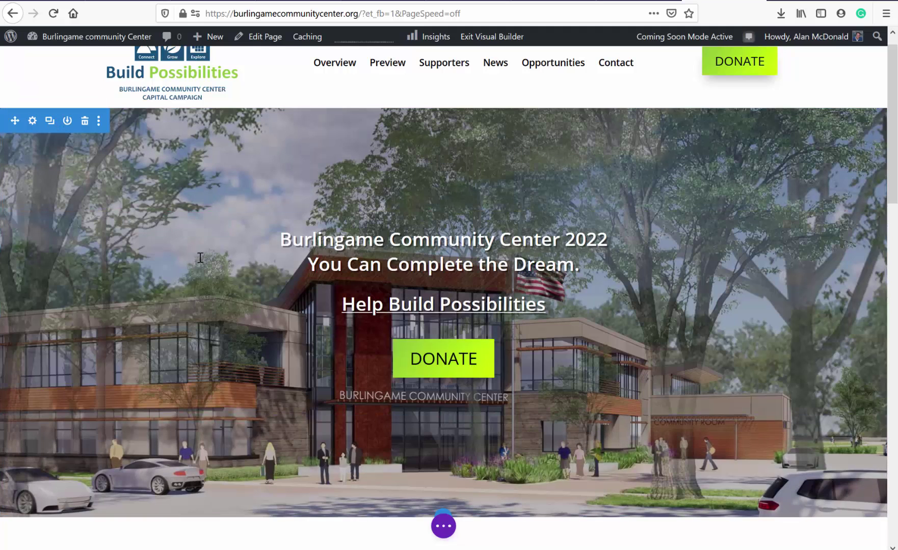
{"action": "left_click", "coordinate": [31, 122]}
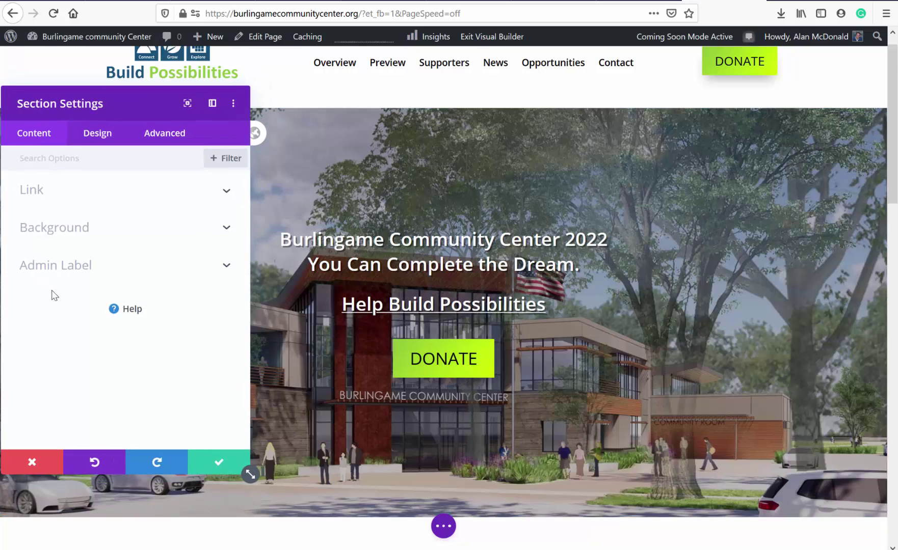
{"action": "left_click", "coordinate": [65, 232]}
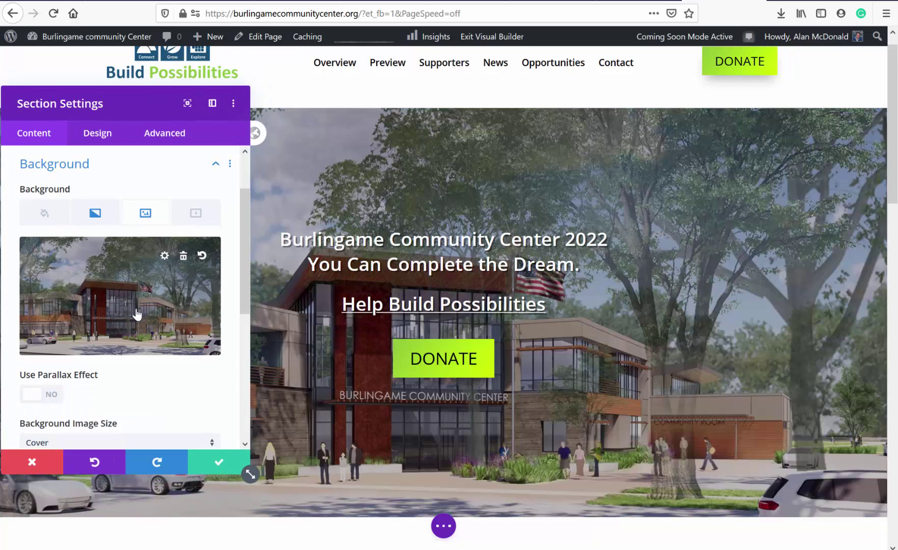
{"action": "left_click", "coordinate": [48, 216]}
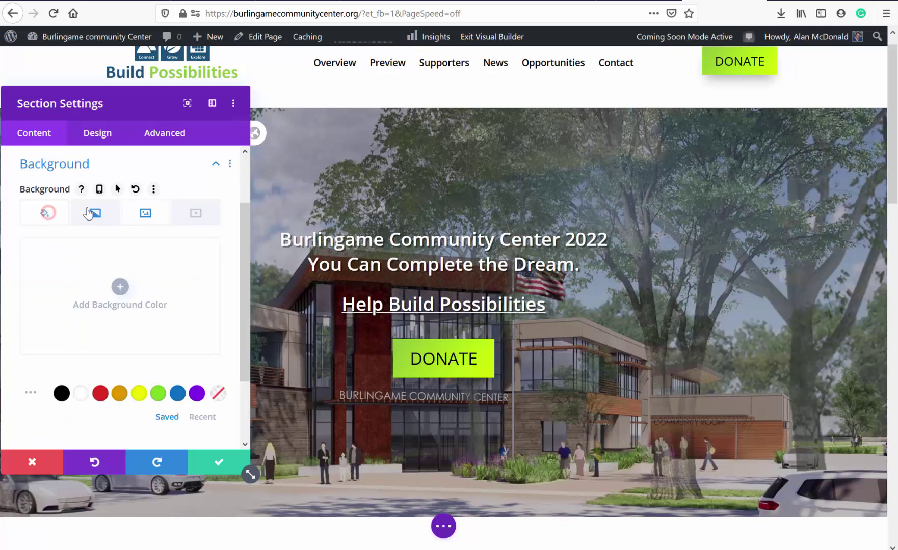
{"action": "left_click", "coordinate": [94, 214]}
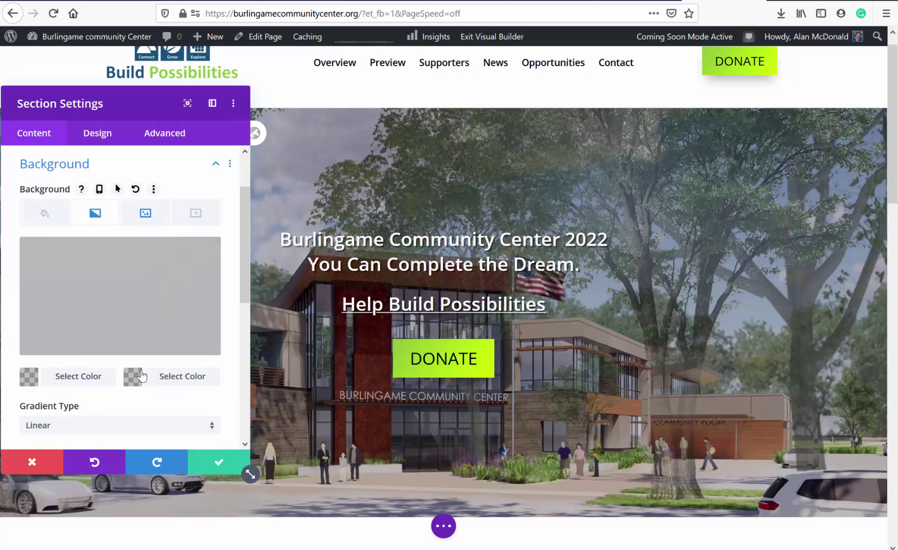
{"action": "mouse_move", "coordinate": [124, 286]}
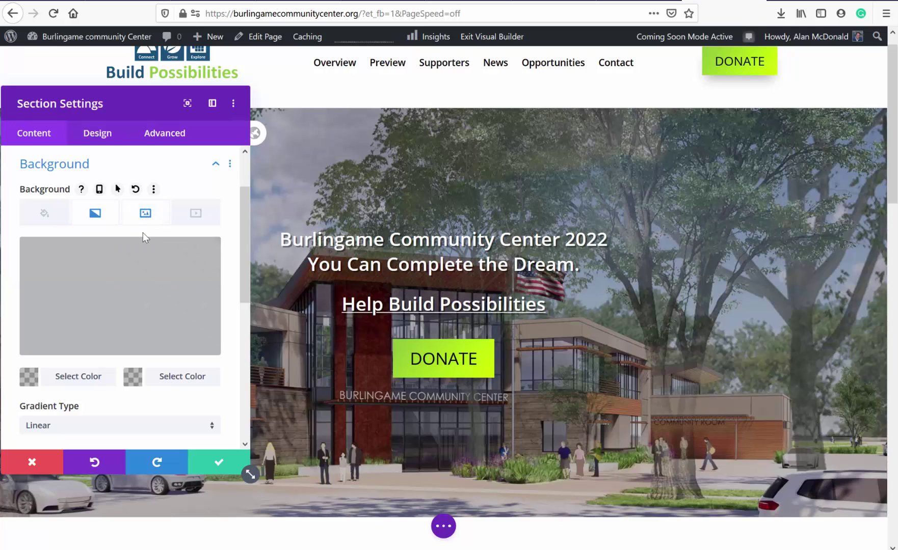
{"action": "scroll", "coordinate": [100, 406], "scroll_direction": "down", "scroll_amount": 5}
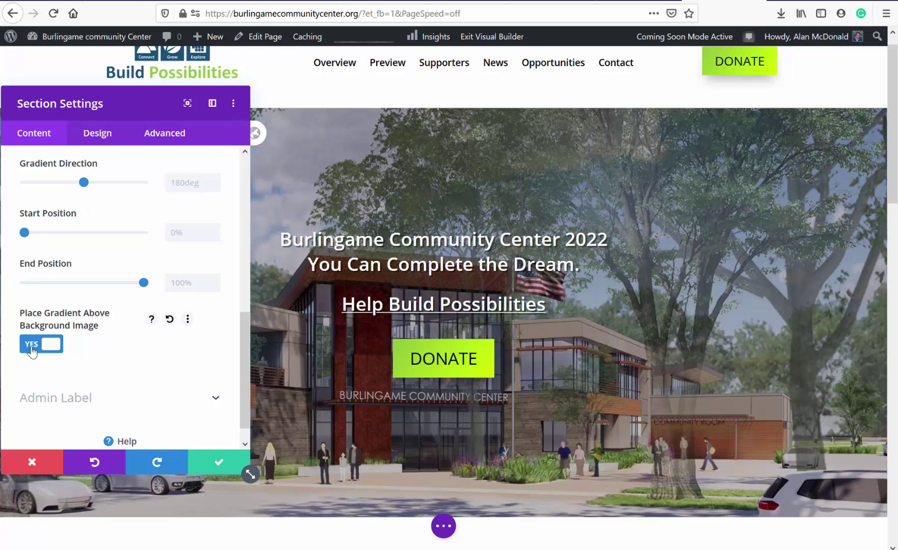
{"action": "scroll", "coordinate": [130, 225], "scroll_direction": "up", "scroll_amount": 5}
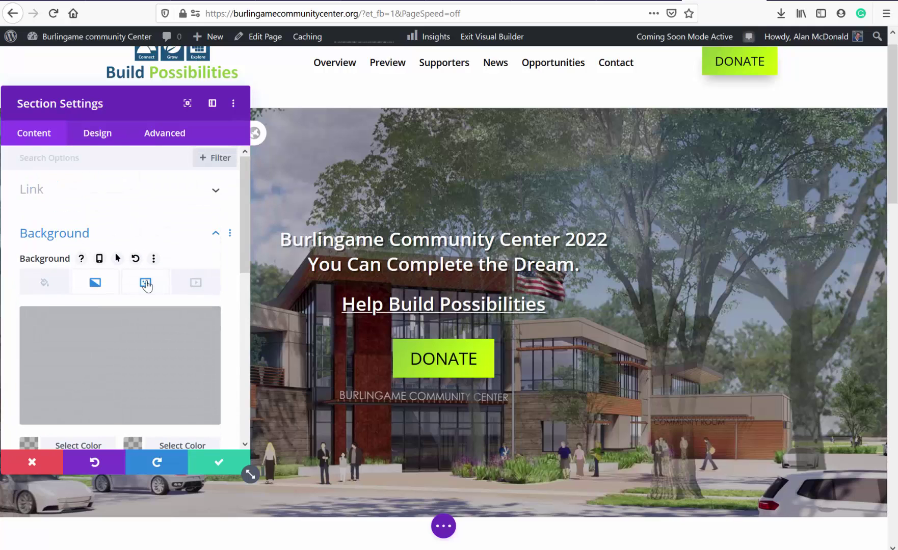
Step: View the media library choices for the hero section's background image, and close the section settings without choosing another image
{"action": "left_click", "coordinate": [146, 284]}
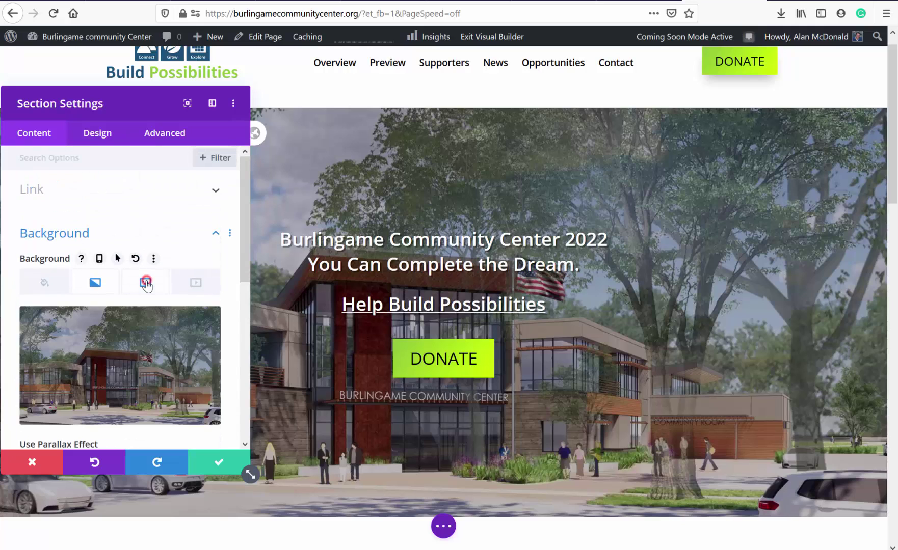
{"action": "left_click", "coordinate": [137, 363]}
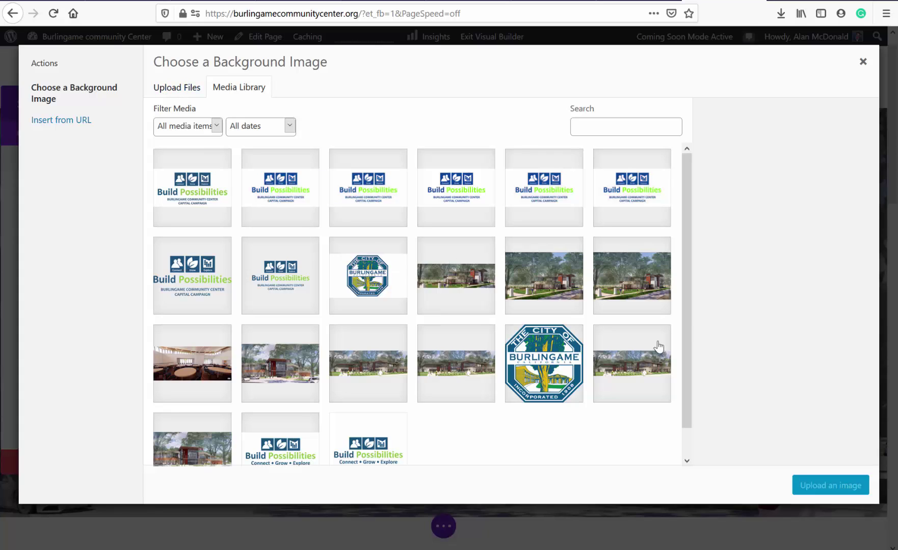
{"action": "left_click", "coordinate": [864, 61]}
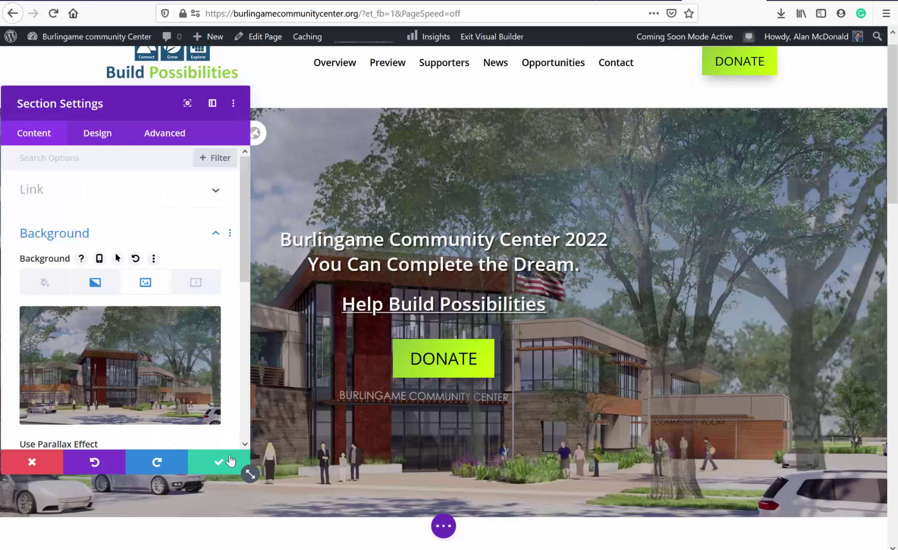
{"action": "left_click", "coordinate": [220, 461]}
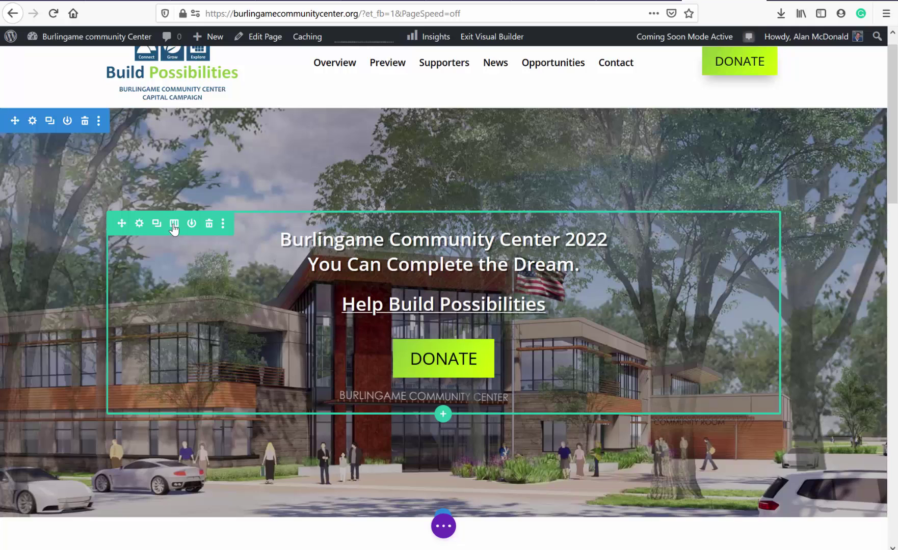
Step: Check the column layouts offered for the hero row, and slightly reduce the top padding of the row and its section
{"action": "left_click", "coordinate": [174, 225]}
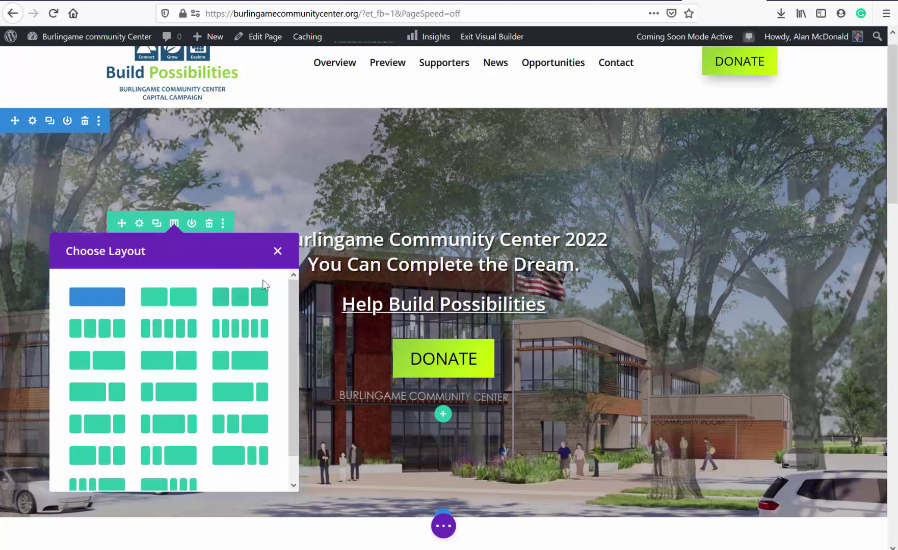
{"action": "left_click", "coordinate": [277, 252]}
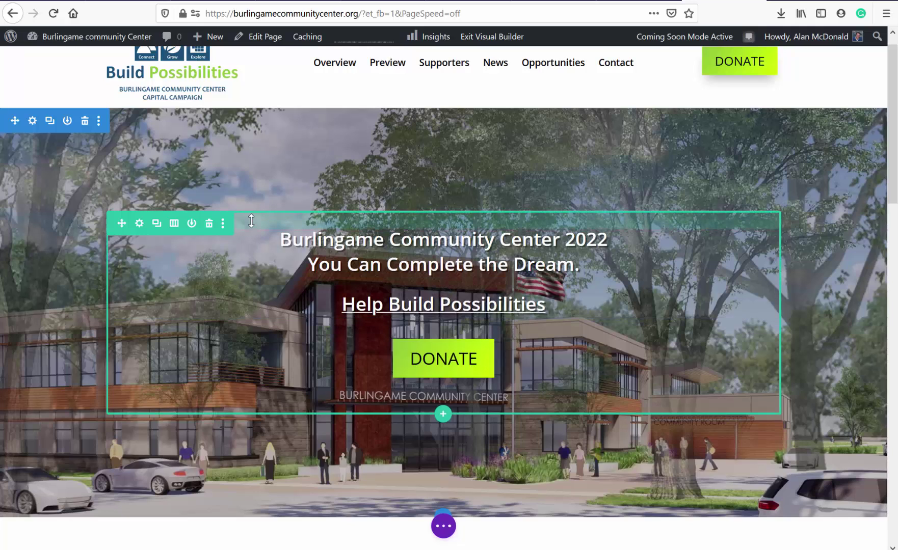
{"action": "mouse_move", "coordinate": [252, 220]}
{"action": "left_mouse_down"}
{"action": "mouse_move", "coordinate": [249, 235]}
{"action": "mouse_move", "coordinate": [249, 216]}
{"action": "left_mouse_up"}
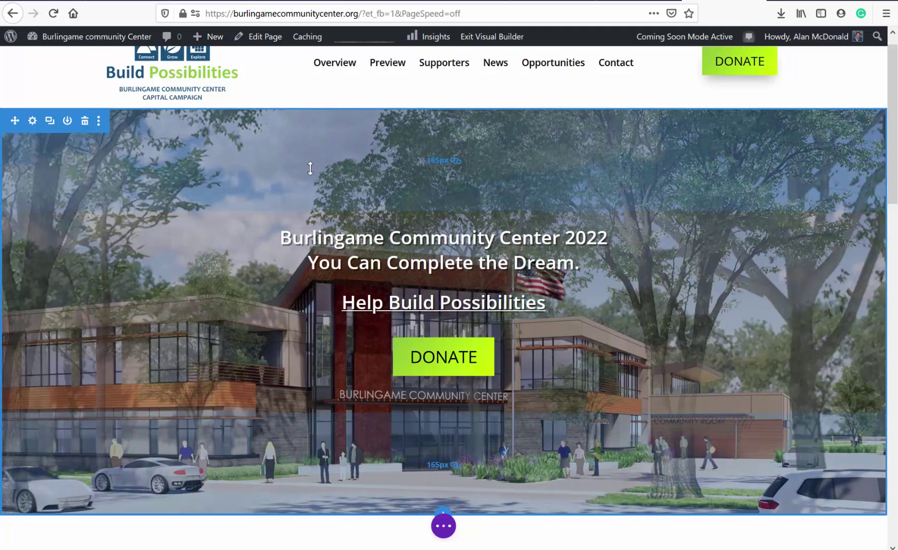
{"action": "mouse_move", "coordinate": [310, 170]}
{"action": "left_mouse_down"}
{"action": "mouse_move", "coordinate": [300, 184]}
{"action": "mouse_move", "coordinate": [303, 168]}
{"action": "left_mouse_up"}
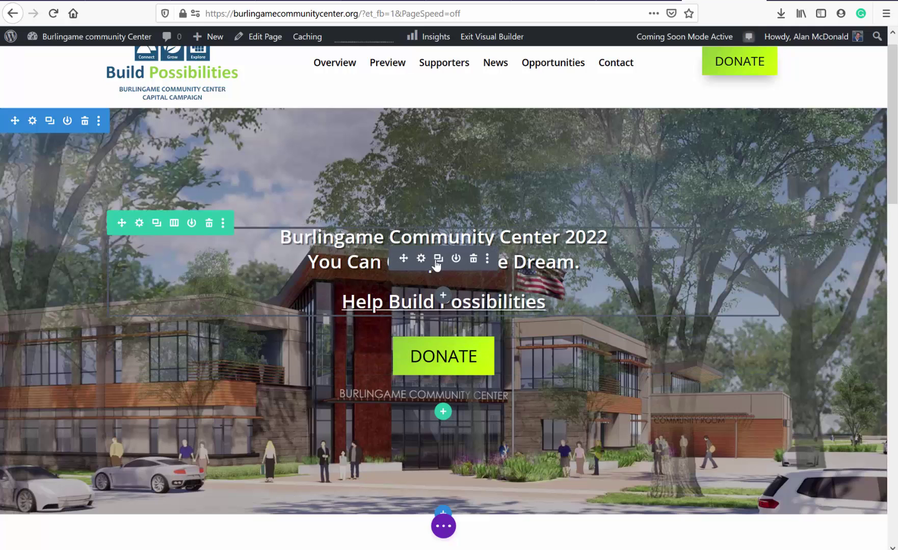
Step: Delete and retype the word "the" directly in the hero line "You Can Complete the Dream."
{"action": "left_click", "coordinate": [374, 263]}
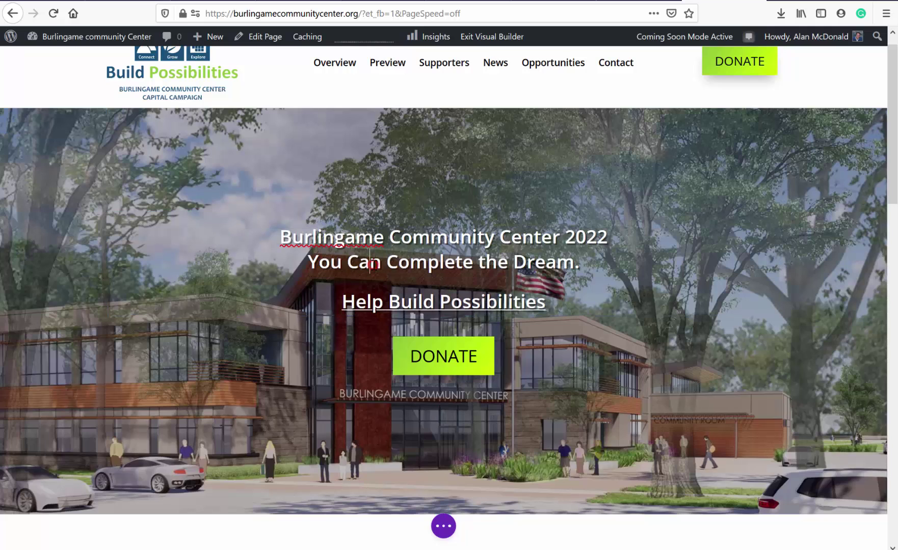
{"action": "left_click", "coordinate": [496, 263]}
{"action": "key", "text": "BackSpace"}
{"action": "key", "text": "BackSpace"}
{"action": "key", "text": "BackSpace"}
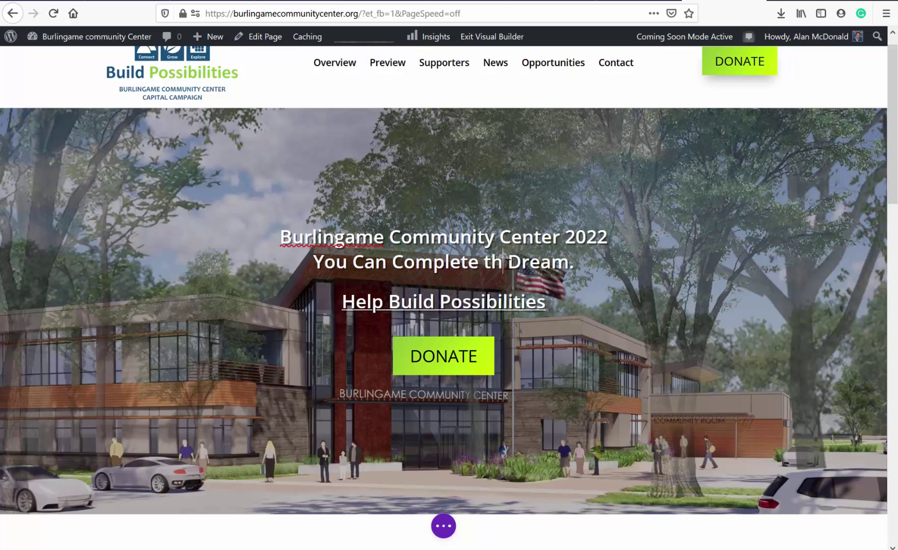
{"action": "type", "text": "the"}
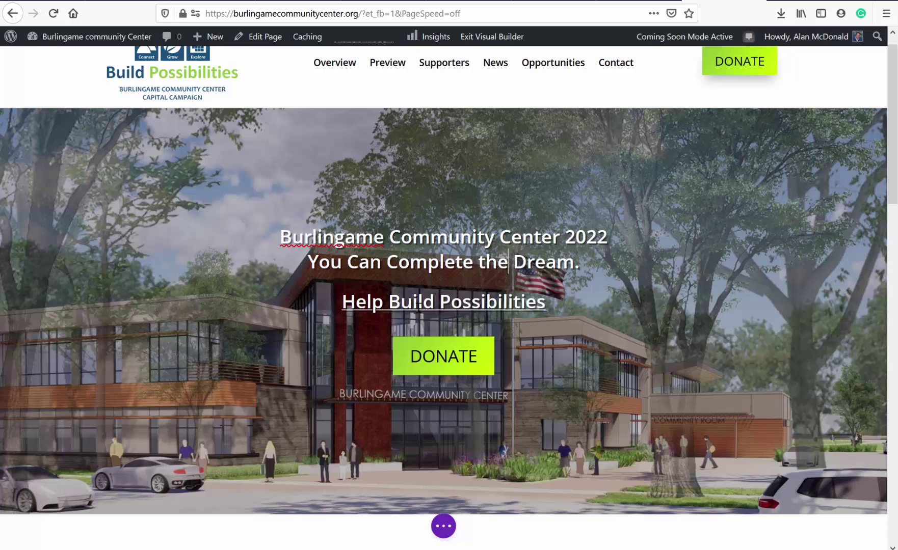
Step: Open the inline link field for the text "Help Build Possibilities", and leave inline editing without entering a URL
{"action": "triple_click", "coordinate": [507, 305]}
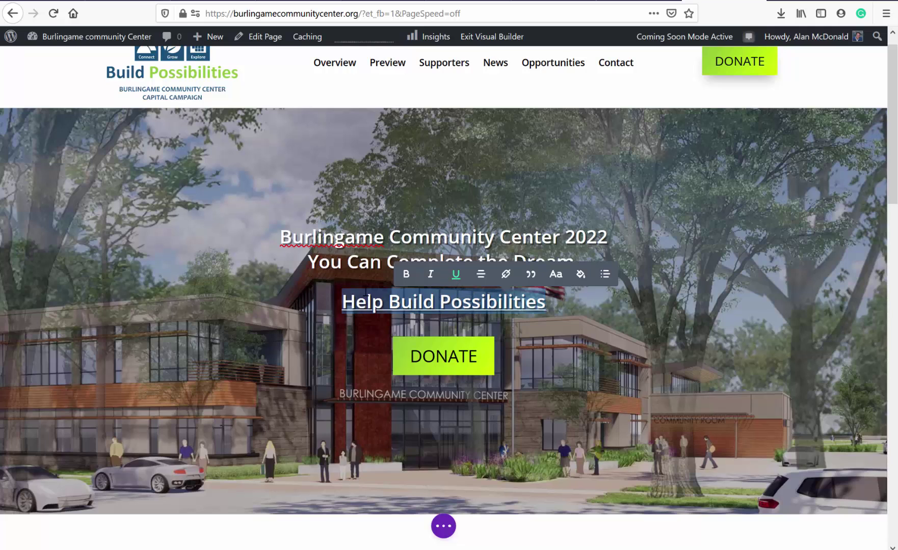
{"action": "left_click", "coordinate": [506, 275]}
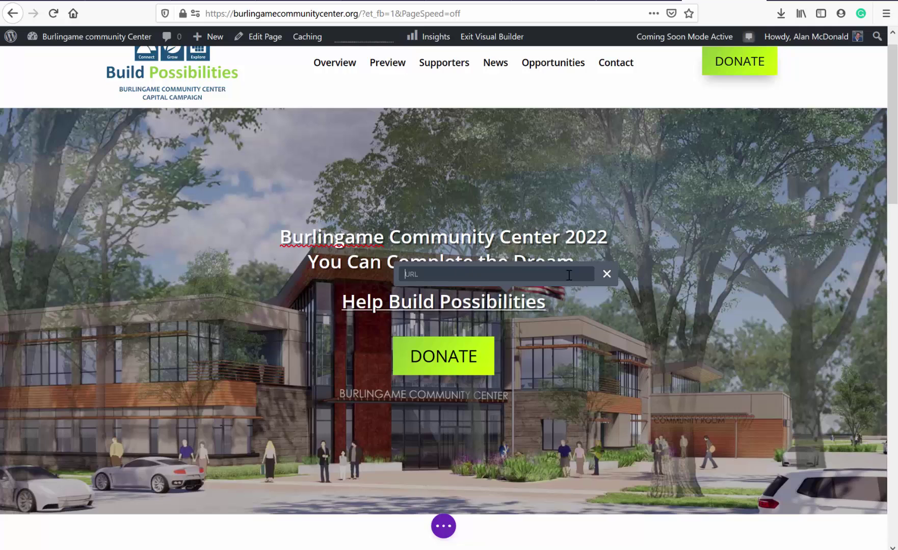
{"action": "left_click", "coordinate": [607, 276]}
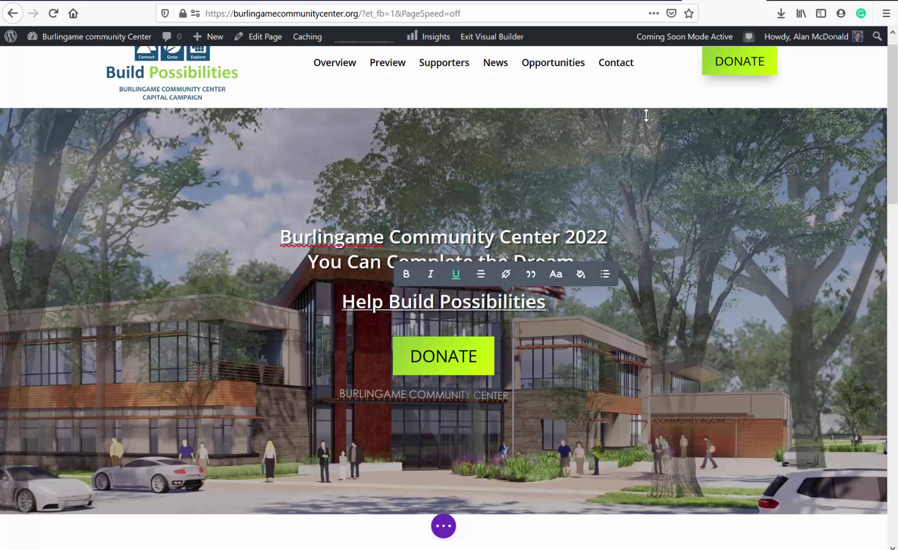
{"action": "left_click", "coordinate": [824, 98]}
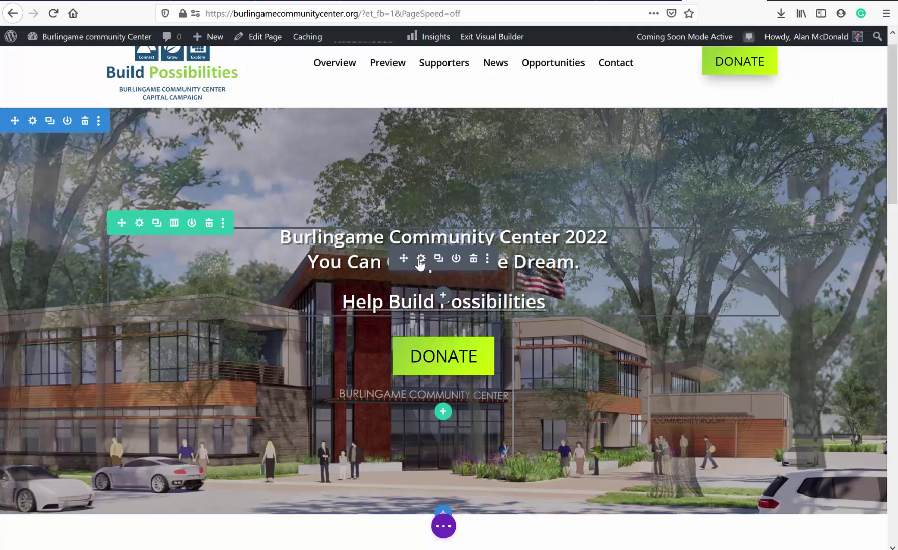
Step: Inspect the link dialog for "Help Build Possibilities" in the hero text's settings without entering a URL, and show the body's HTML source
{"action": "left_click", "coordinate": [421, 259]}
{"action": "scroll", "coordinate": [79, 387], "scroll_direction": "down", "scroll_amount": 3}
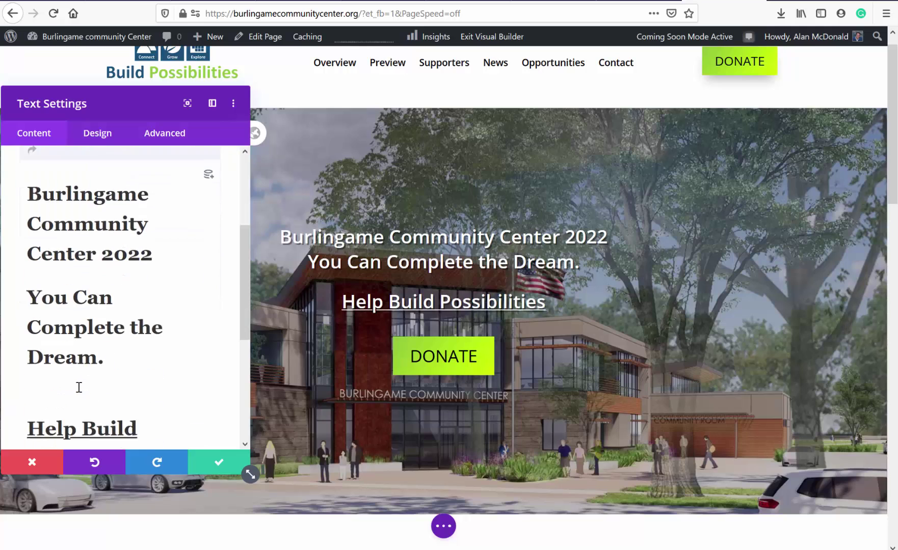
{"action": "scroll", "coordinate": [79, 387], "scroll_direction": "down", "scroll_amount": 1}
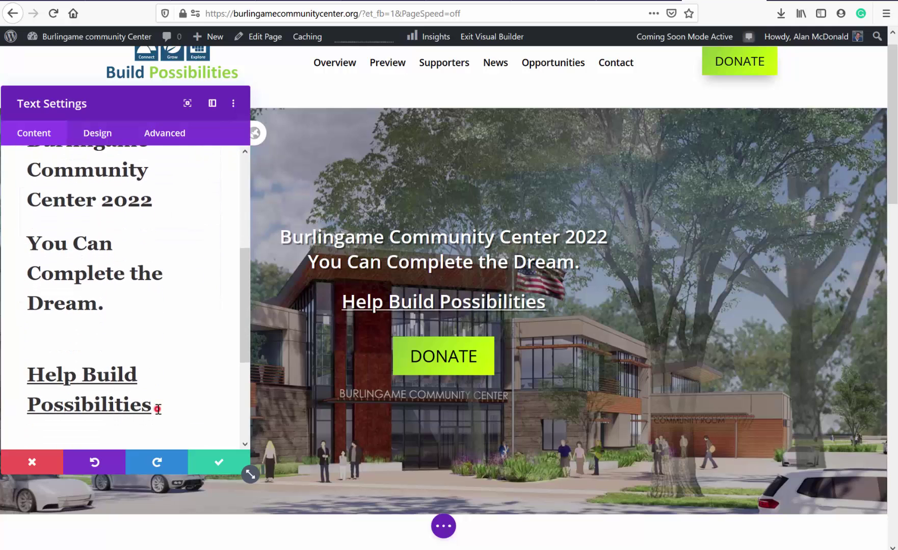
{"action": "left_click_drag", "start_coordinate": [158, 410], "coordinate": [31, 384]}
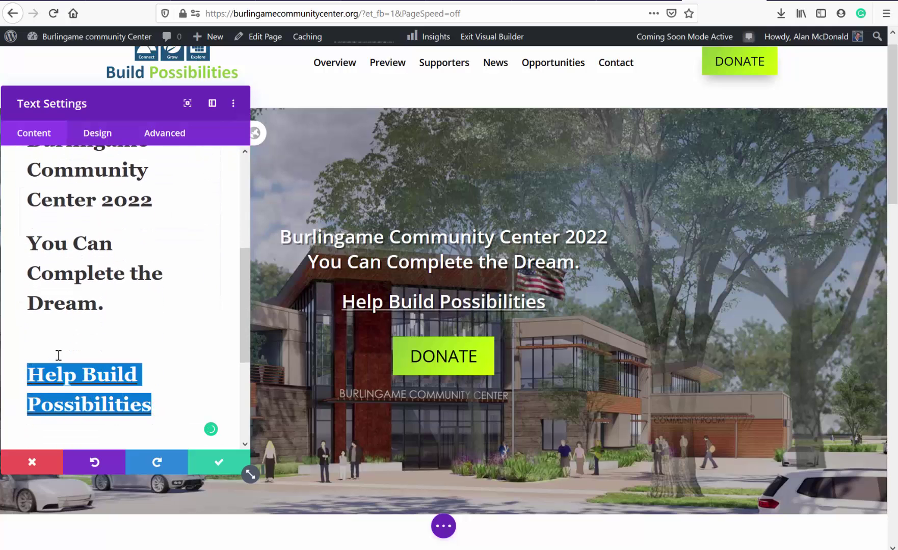
{"action": "scroll", "coordinate": [59, 355], "scroll_direction": "up", "scroll_amount": 5}
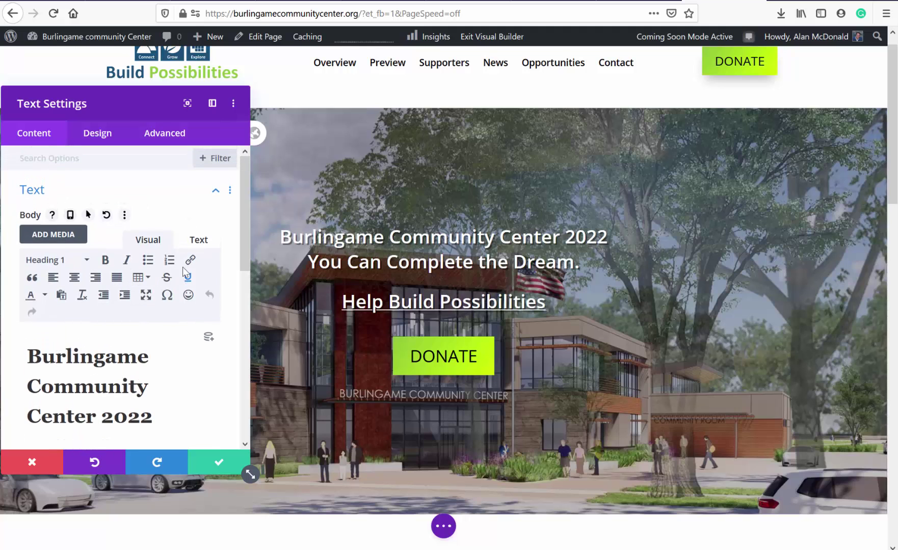
{"action": "left_click", "coordinate": [190, 260]}
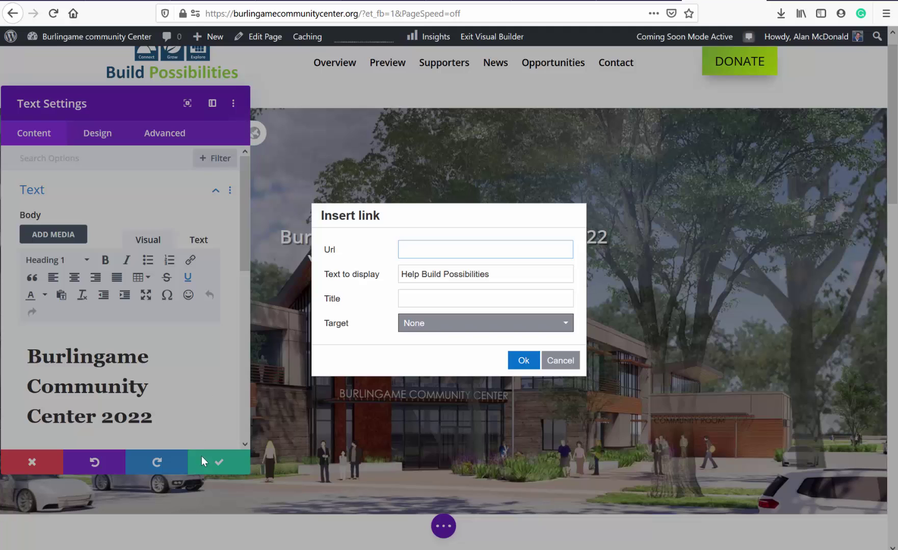
{"action": "left_click", "coordinate": [518, 363]}
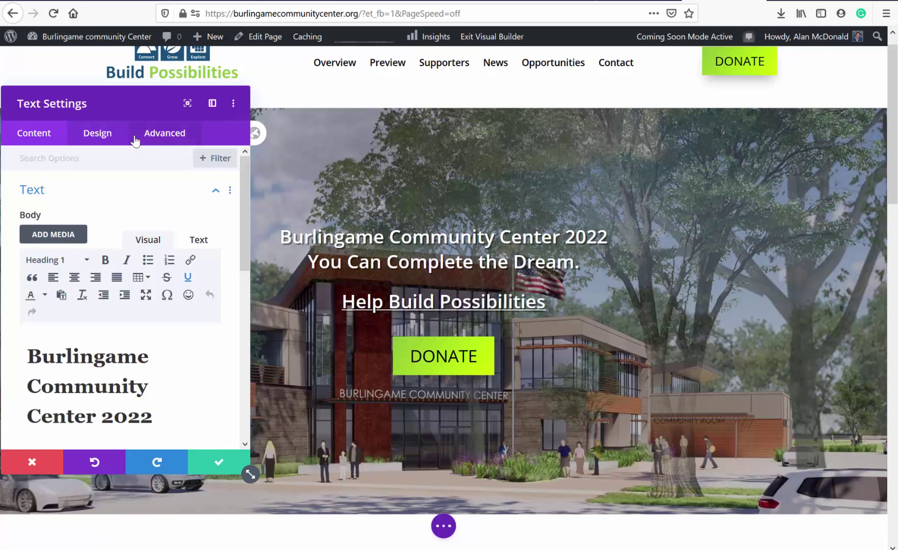
{"action": "left_click", "coordinate": [196, 237]}
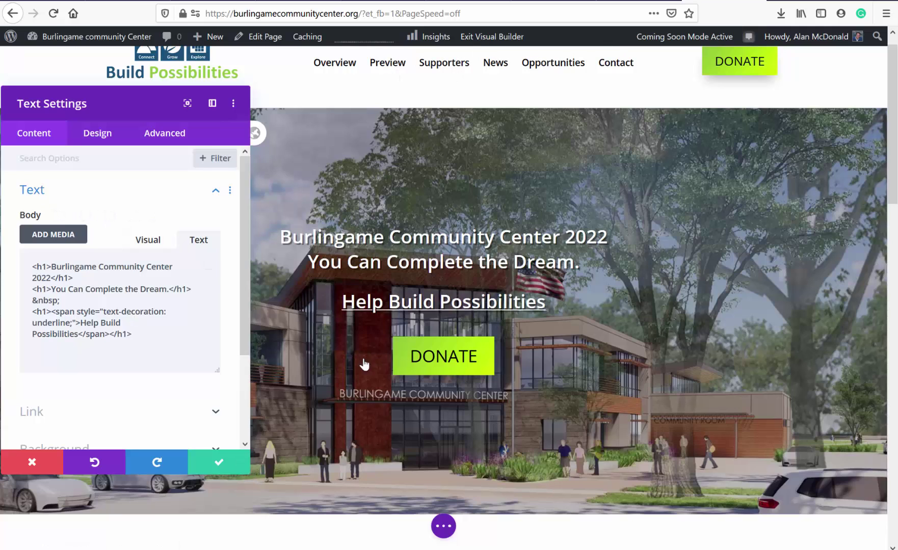
Step: Save the hero text's settings, and copy the link URL from the hero DONATE button's settings
{"action": "left_click", "coordinate": [224, 462]}
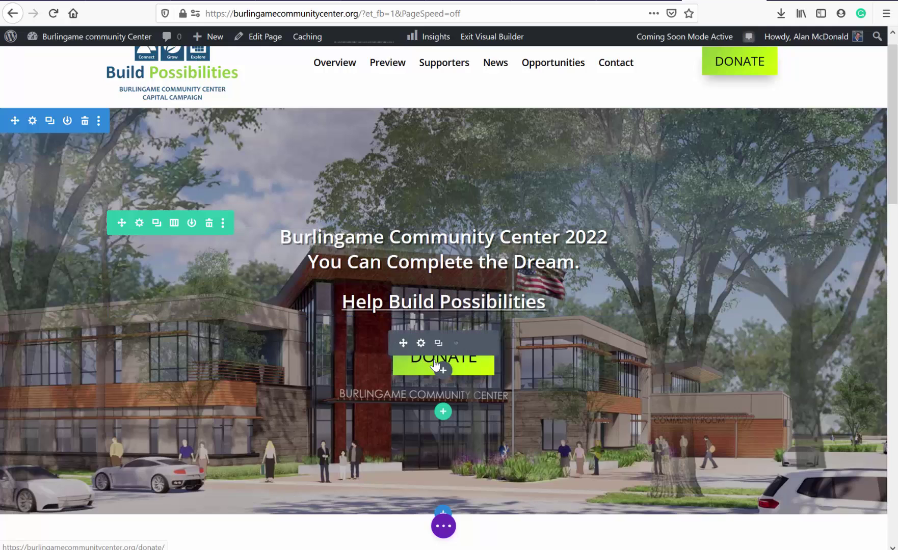
{"action": "left_click", "coordinate": [421, 344]}
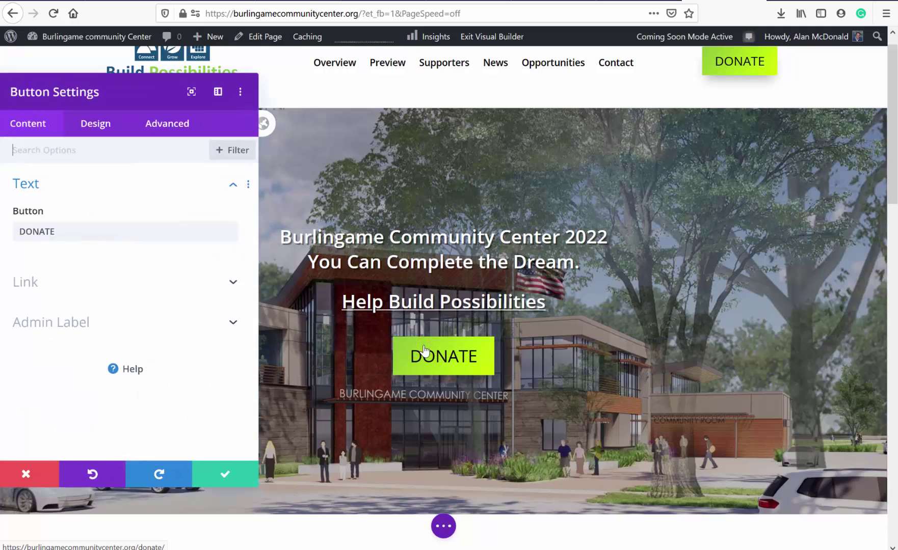
{"action": "left_click", "coordinate": [71, 289]}
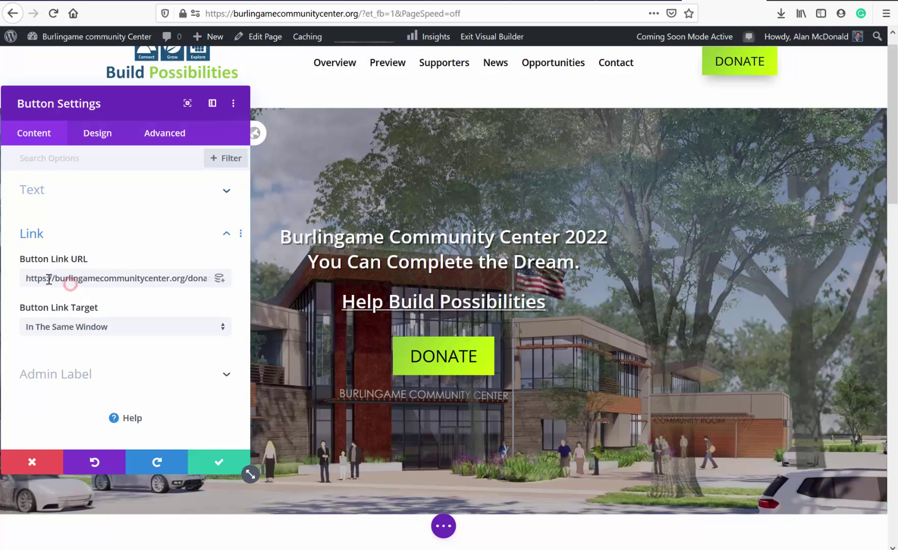
{"action": "triple_click", "coordinate": [109, 275]}
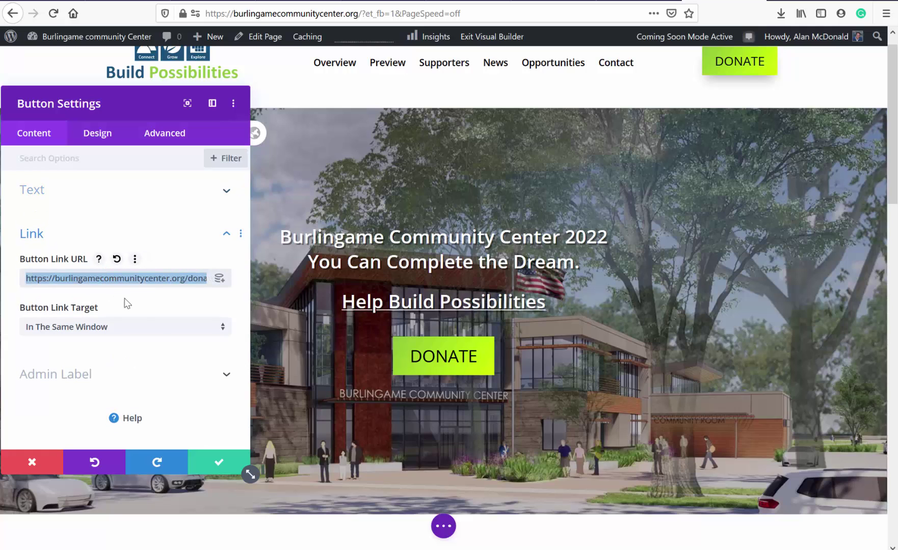
{"action": "left_click", "coordinate": [213, 463]}
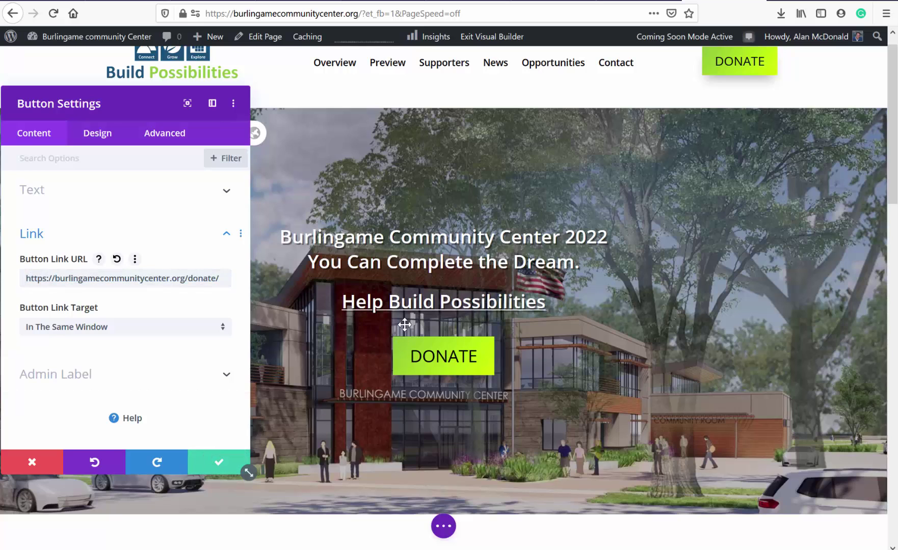
{"action": "mouse_move", "coordinate": [416, 266]}
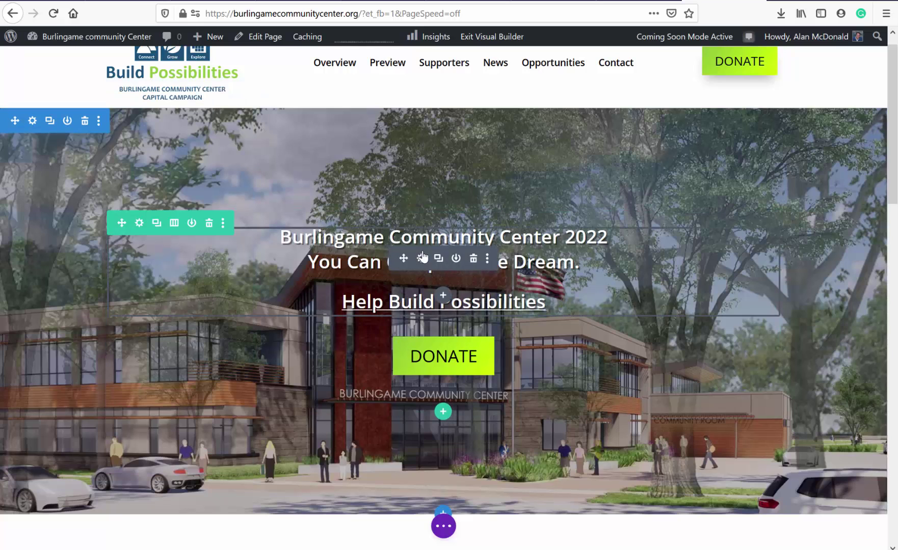
{"action": "left_click", "coordinate": [420, 259]}
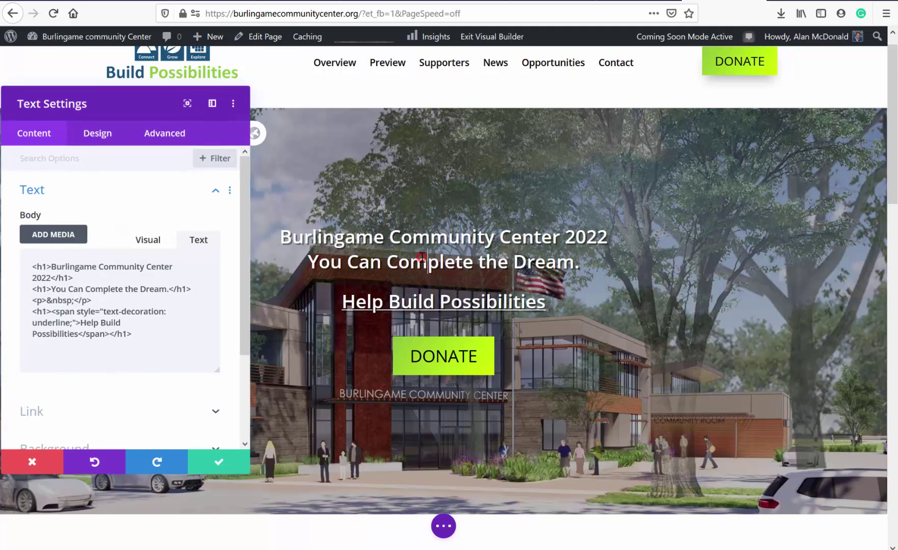
{"action": "left_click", "coordinate": [146, 239]}
{"action": "scroll", "coordinate": [141, 348], "scroll_direction": "down", "scroll_amount": 5}
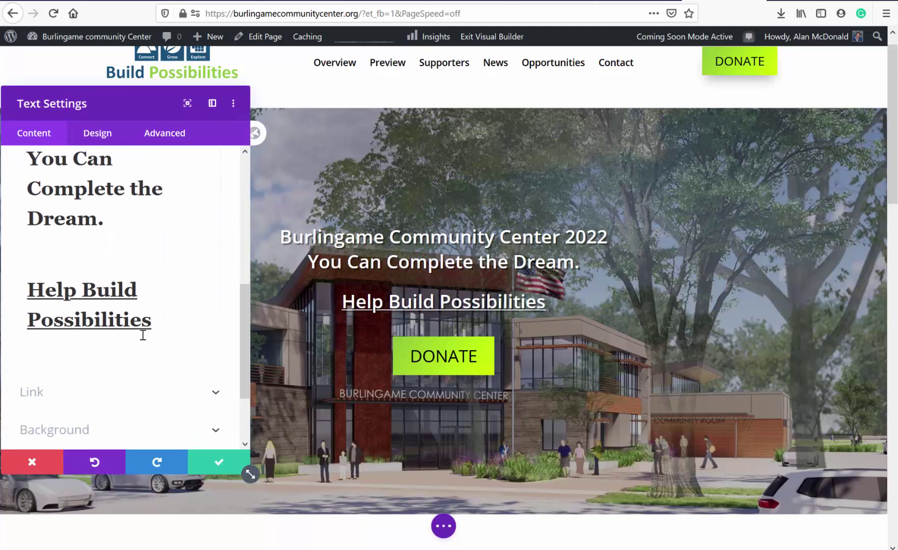
{"action": "left_click_drag", "start_coordinate": [155, 320], "coordinate": [29, 281]}
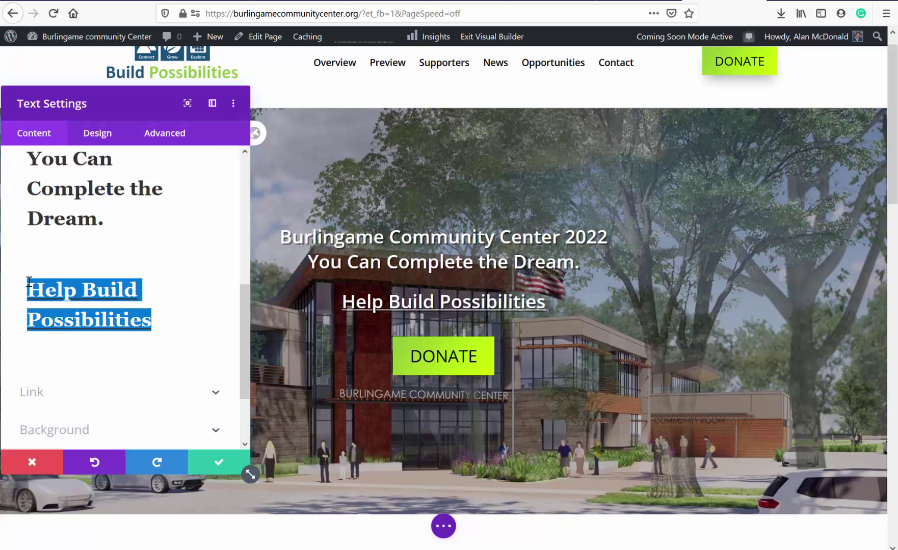
{"action": "scroll", "coordinate": [29, 281], "scroll_direction": "up", "scroll_amount": 5}
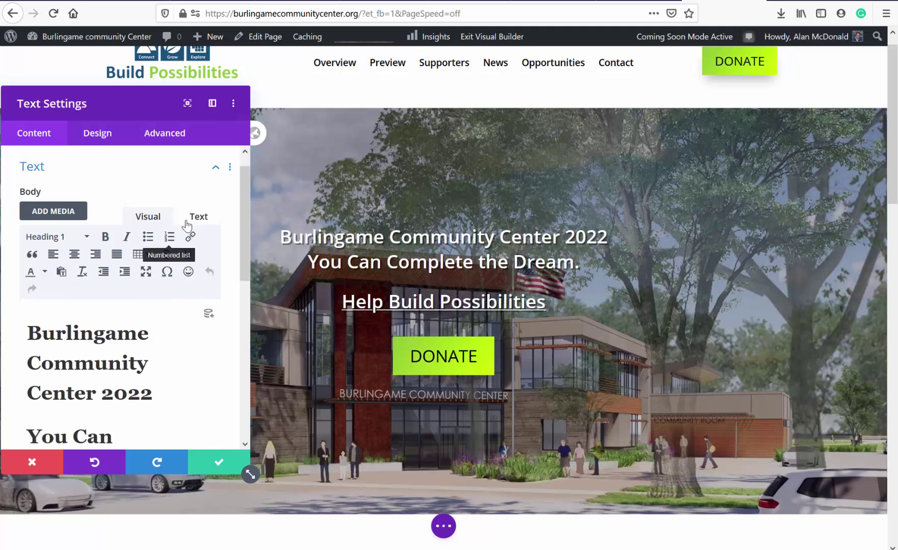
{"action": "left_click", "coordinate": [191, 237]}
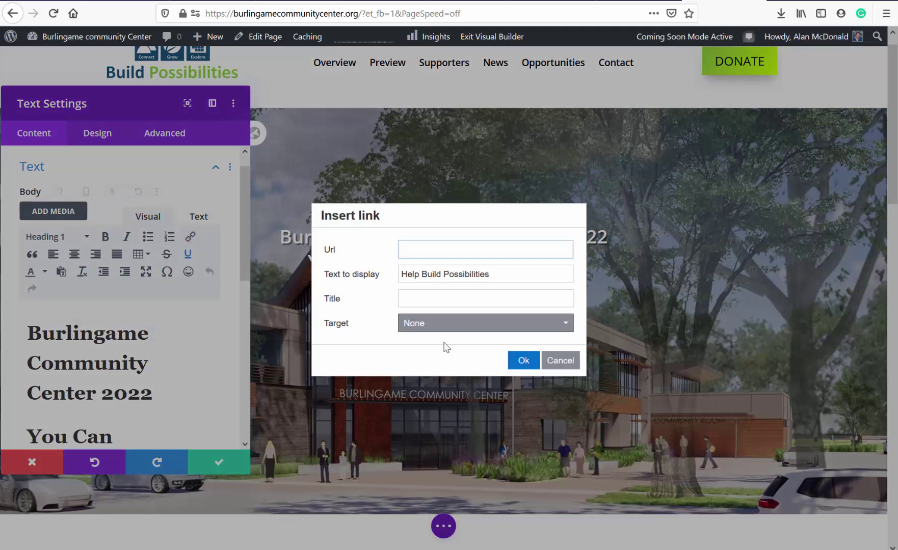
{"action": "key", "text": "ctrl+v"}
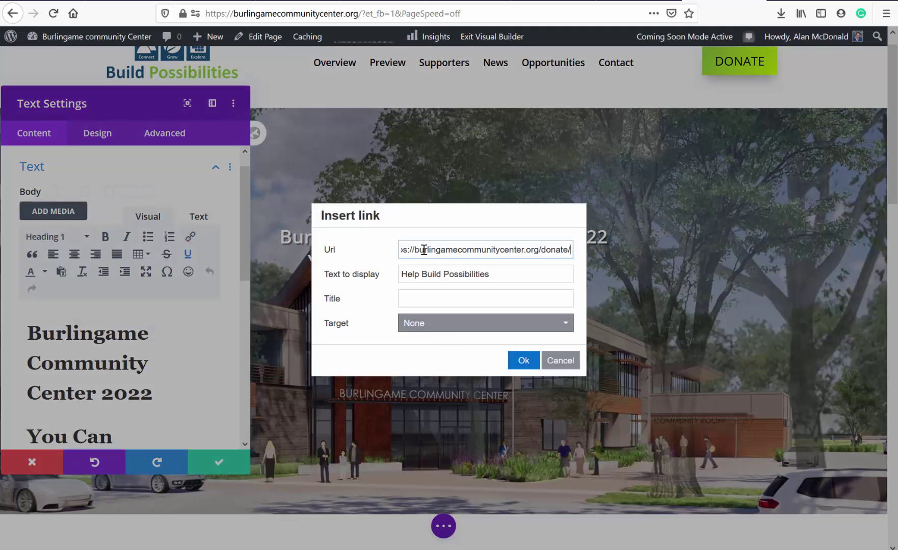
{"action": "left_click", "coordinate": [525, 360]}
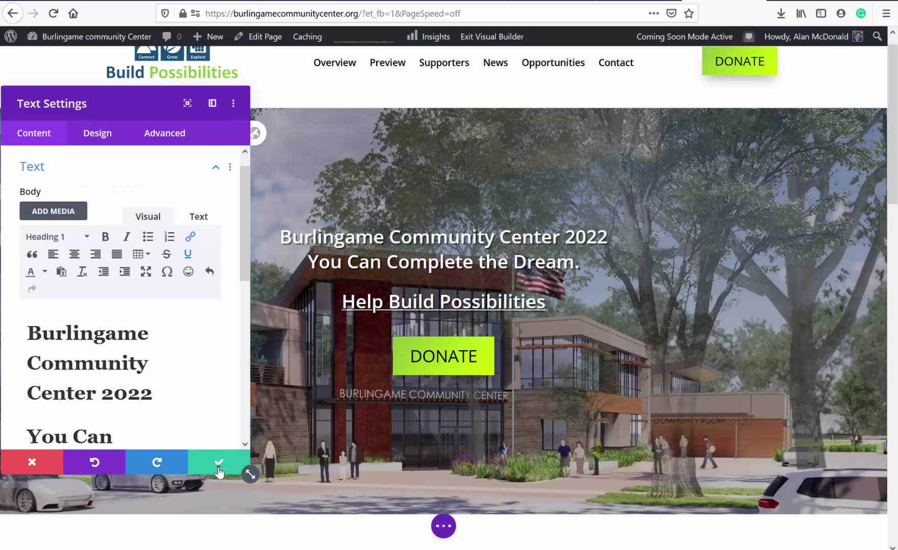
{"action": "left_click", "coordinate": [218, 470]}
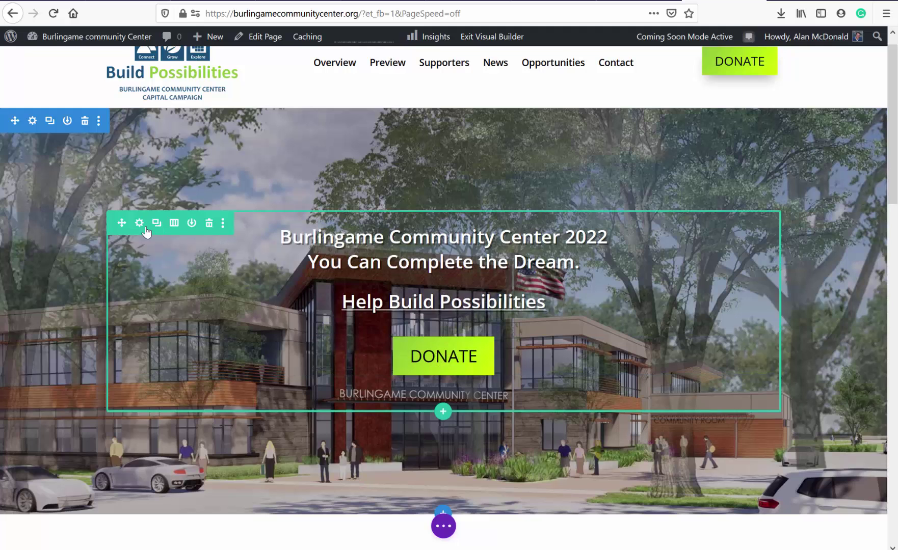
Step: Delete and retype the word "dream" directly in the paragraph under the heading "Capital Campaign for Burlingame Community Center 2022"
{"action": "scroll", "coordinate": [473, 365], "scroll_direction": "down", "scroll_amount": 5}
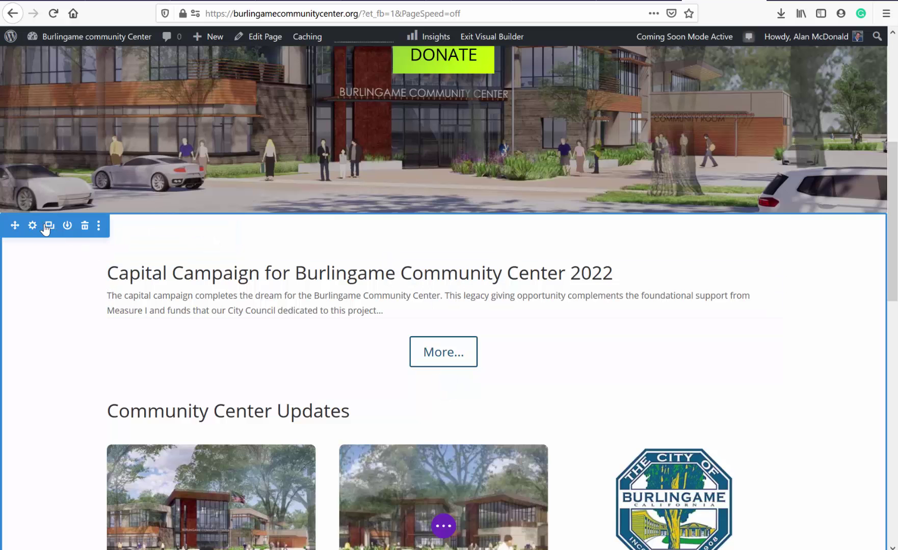
{"action": "scroll", "coordinate": [44, 229], "scroll_direction": "down", "scroll_amount": 6}
{"action": "scroll", "coordinate": [44, 224], "scroll_direction": "up", "scroll_amount": 3}
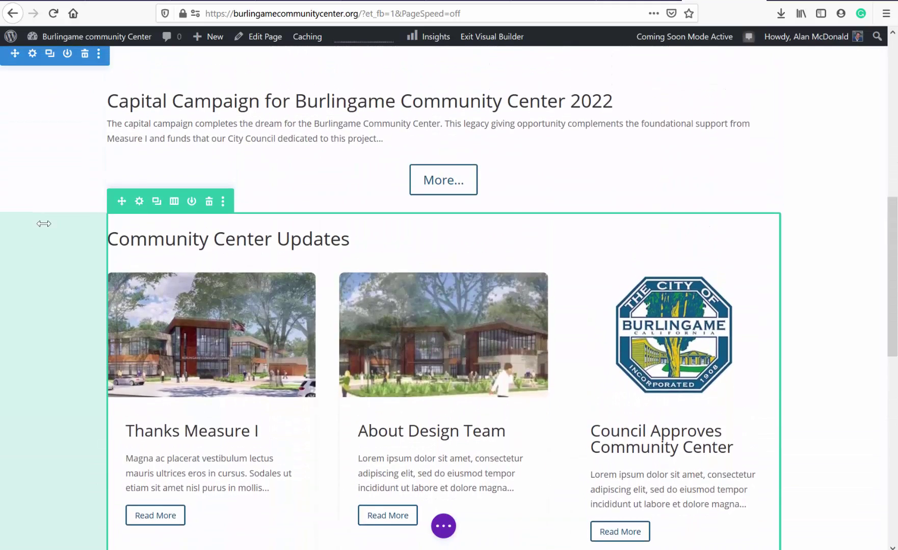
{"action": "scroll", "coordinate": [44, 224], "scroll_direction": "up", "scroll_amount": 1}
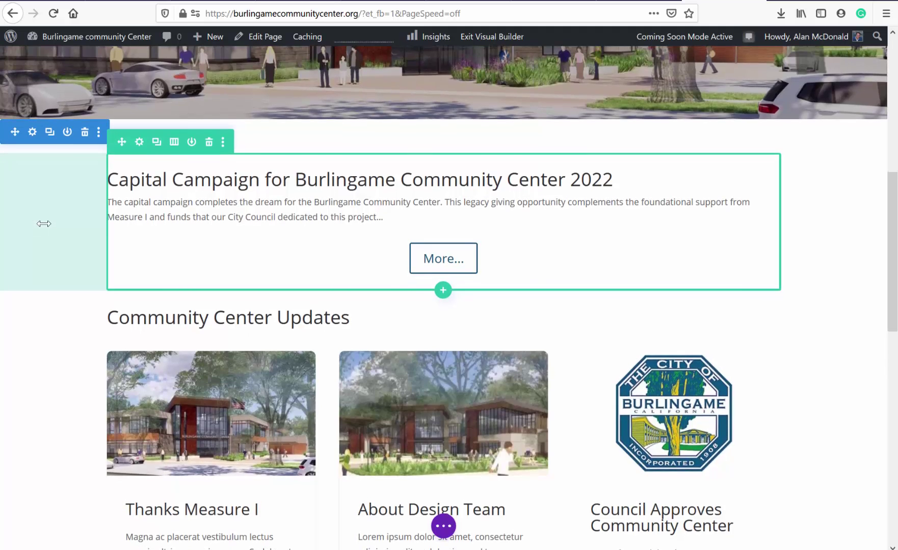
{"action": "scroll", "coordinate": [44, 224], "scroll_direction": "up", "scroll_amount": 1}
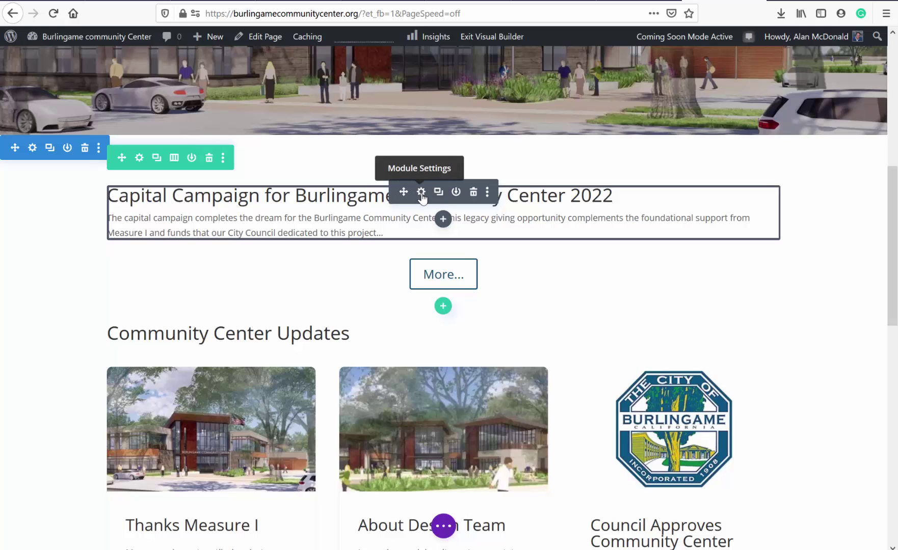
{"action": "left_click", "coordinate": [284, 225]}
{"action": "key", "text": "BackSpace"}
{"action": "key", "text": "BackSpace"}
{"action": "key", "text": "BackSpace"}
{"action": "key", "text": "BackSpace"}
{"action": "key", "text": "BackSpace"}
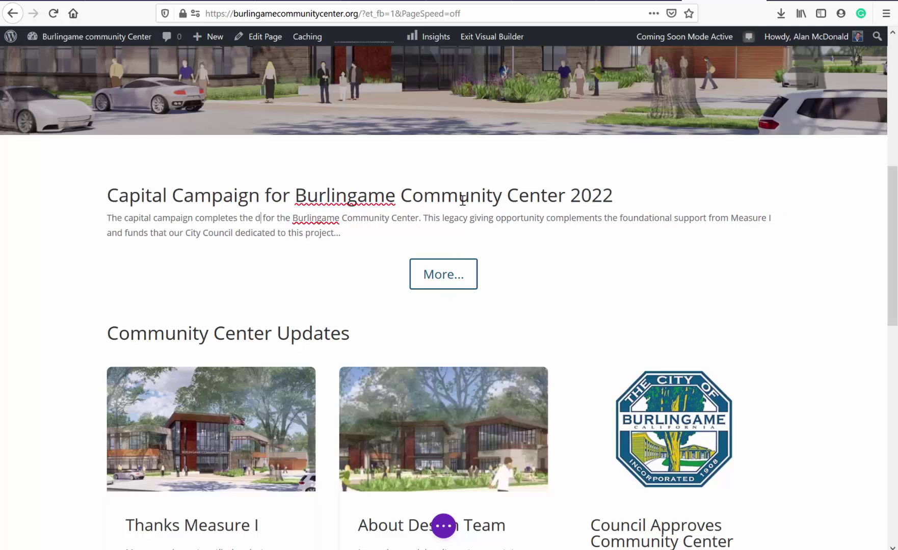
{"action": "key", "text": "BackSpace"}
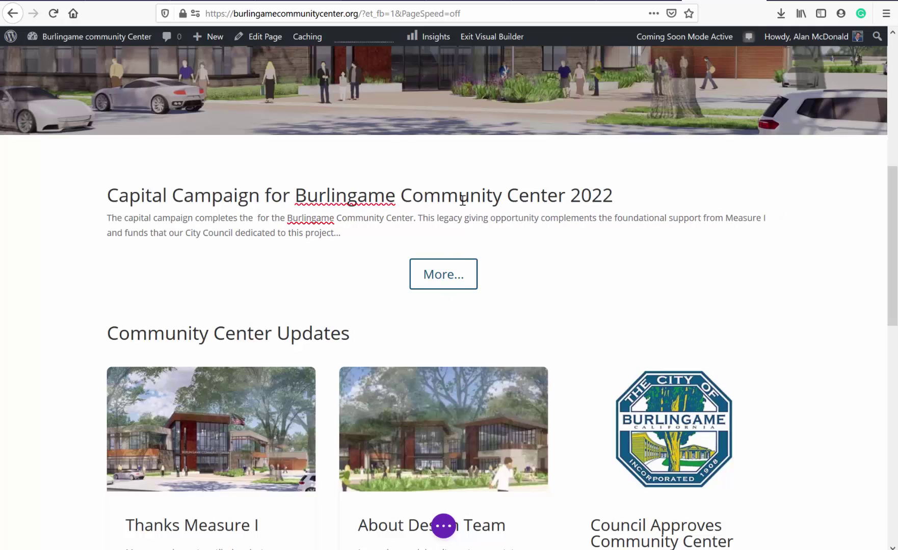
{"action": "type", "text": "dream"}
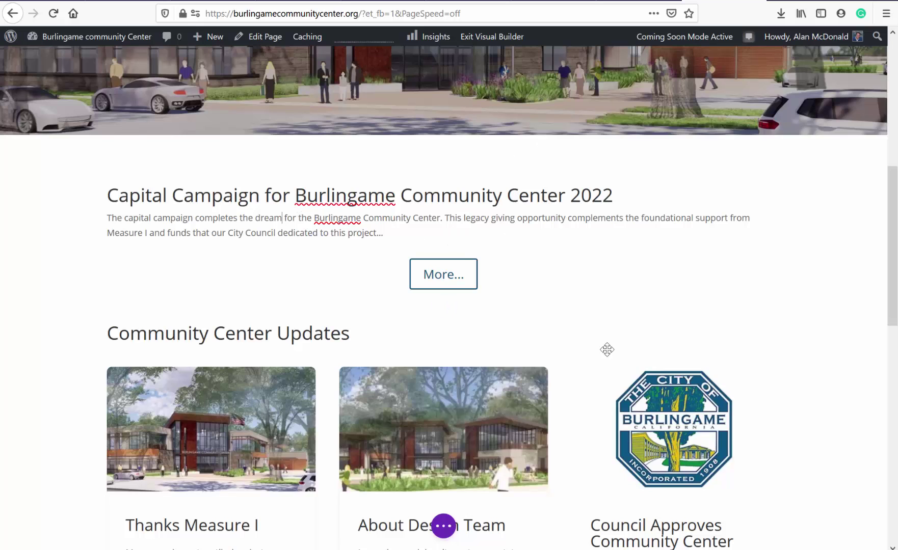
{"action": "left_click", "coordinate": [806, 342]}
Step: Check the additional module options offered for the Capital Campaign text, and leave inline editing without changing the wording
{"action": "left_click", "coordinate": [356, 213]}
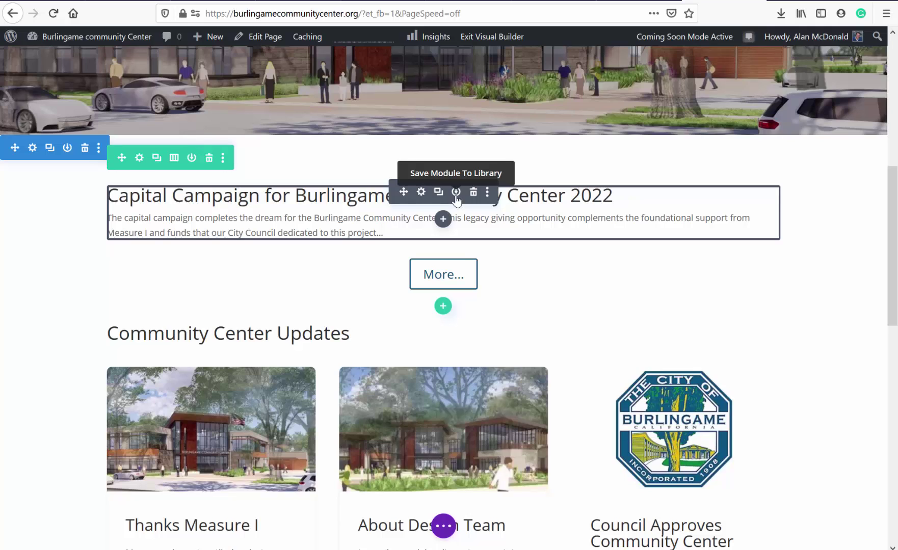
{"action": "left_click", "coordinate": [487, 193]}
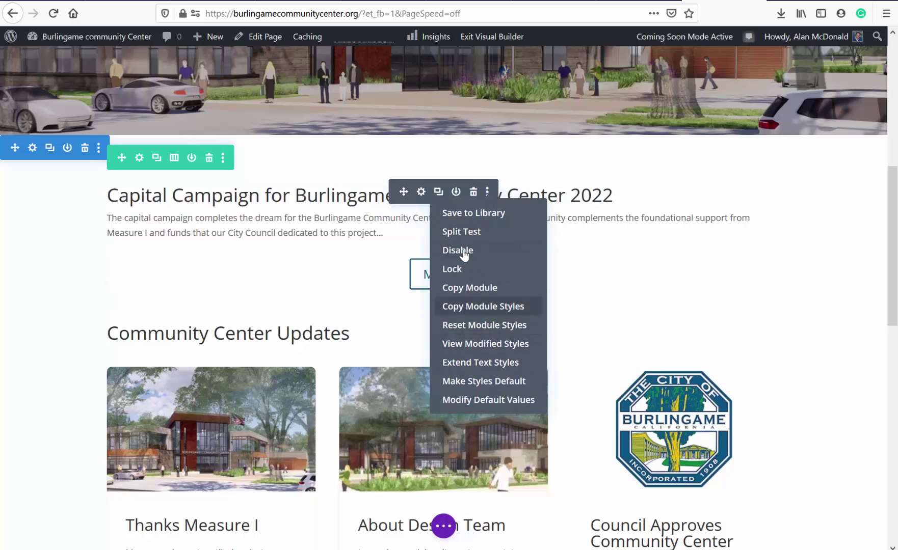
{"action": "left_click", "coordinate": [376, 219]}
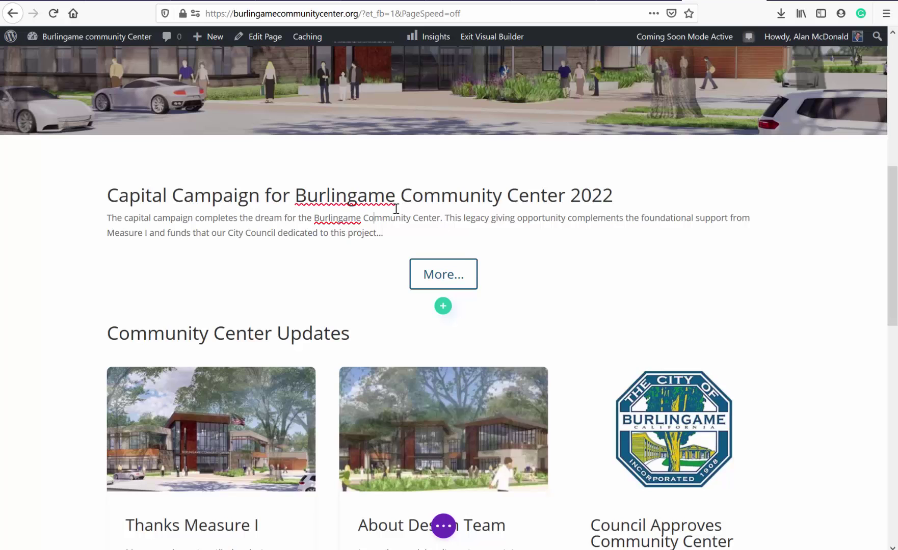
{"action": "left_click", "coordinate": [844, 471]}
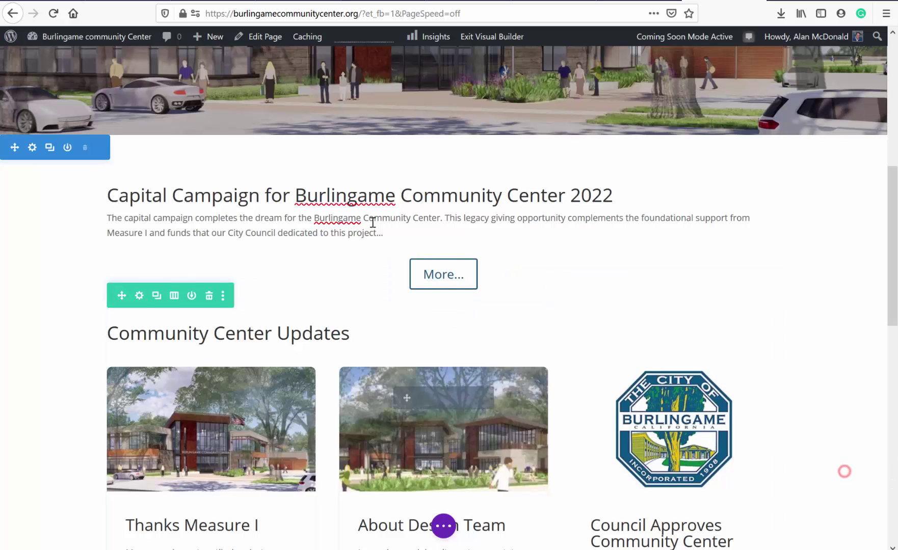
{"action": "left_click", "coordinate": [858, 463]}
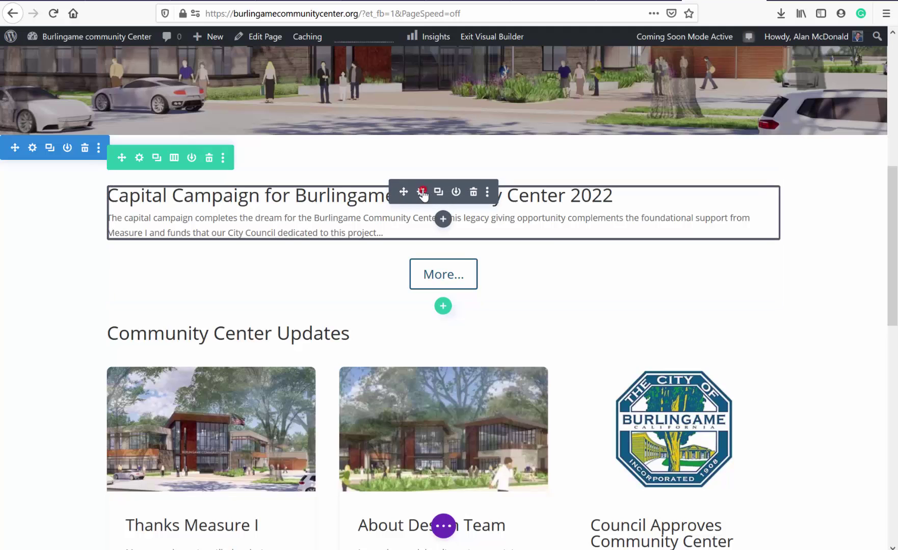
Step: Review the heading, paragraph and link options in the Capital Campaign text module's settings
{"action": "left_click", "coordinate": [422, 192]}
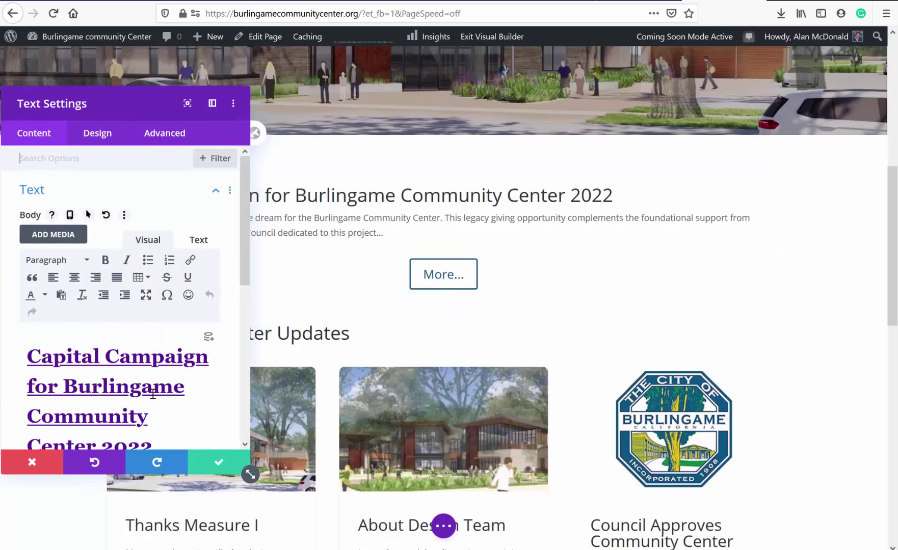
{"action": "scroll", "coordinate": [139, 395], "scroll_direction": "down", "scroll_amount": 1}
{"action": "scroll", "coordinate": [122, 347], "scroll_direction": "down", "scroll_amount": 1}
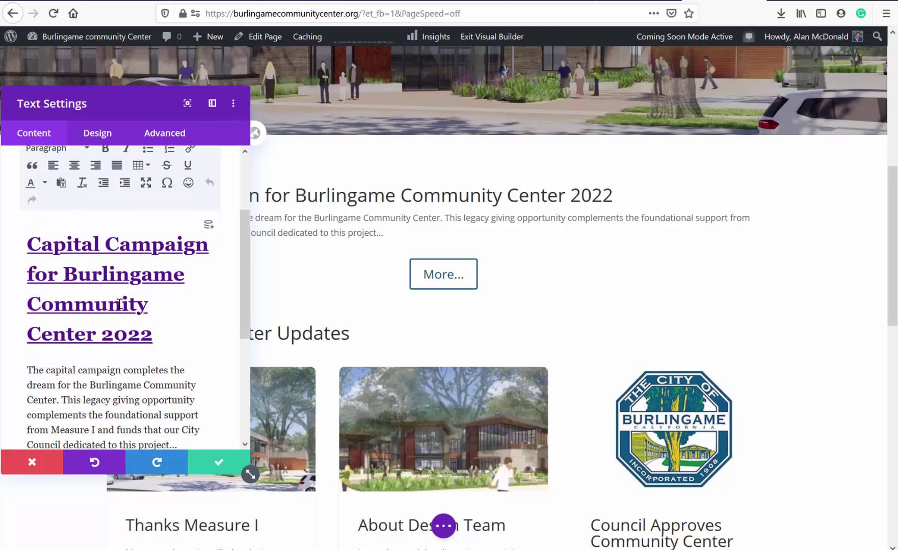
{"action": "triple_click", "coordinate": [119, 305]}
{"action": "scroll", "coordinate": [102, 278], "scroll_direction": "down", "scroll_amount": 4}
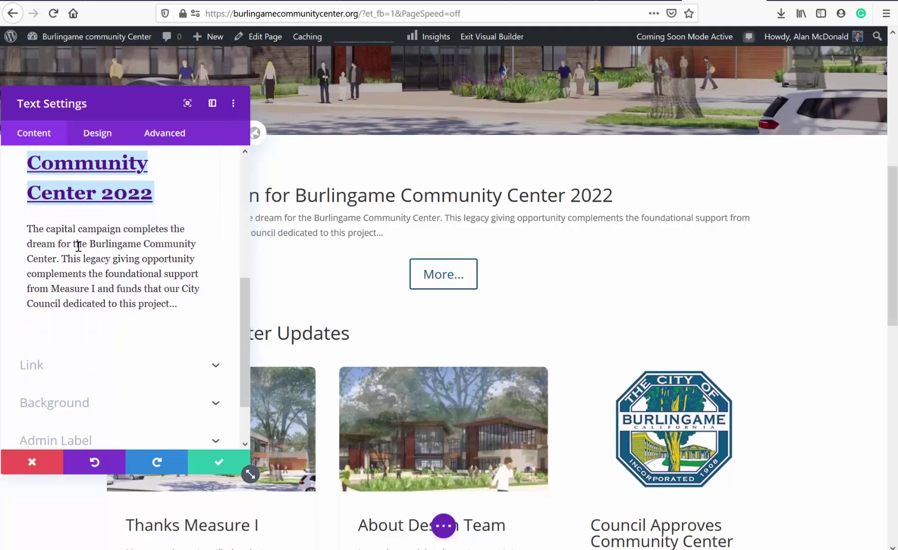
{"action": "scroll", "coordinate": [112, 258], "scroll_direction": "down", "scroll_amount": 1}
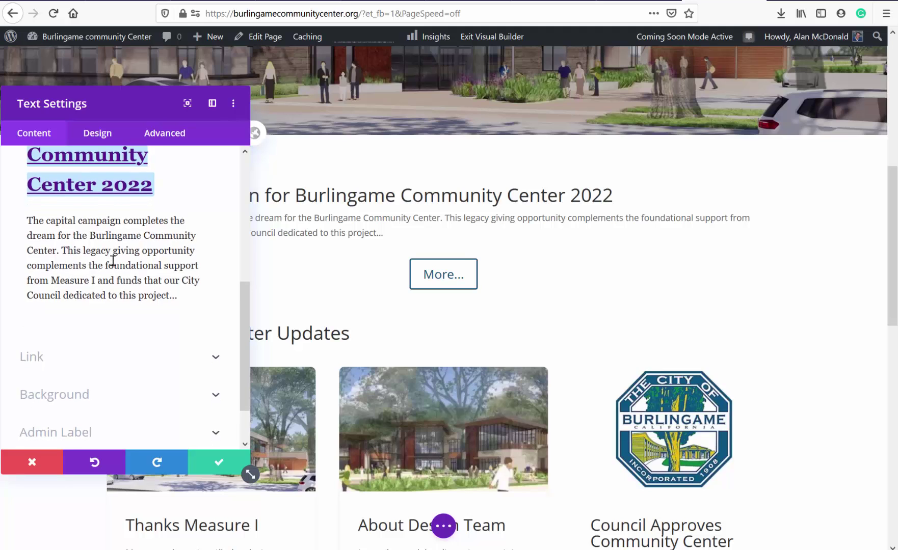
{"action": "scroll", "coordinate": [113, 257], "scroll_direction": "up", "scroll_amount": 2}
{"action": "scroll", "coordinate": [114, 270], "scroll_direction": "down", "scroll_amount": 3}
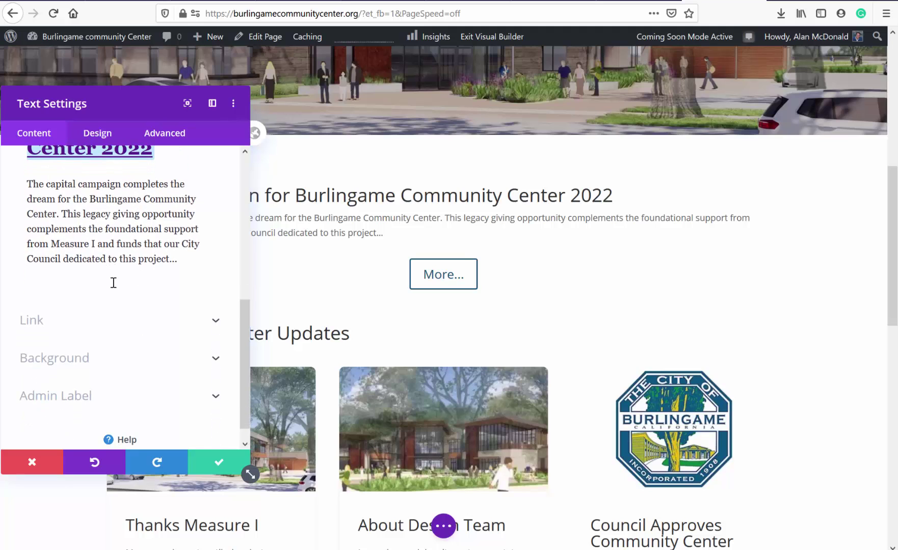
{"action": "left_click", "coordinate": [111, 320]}
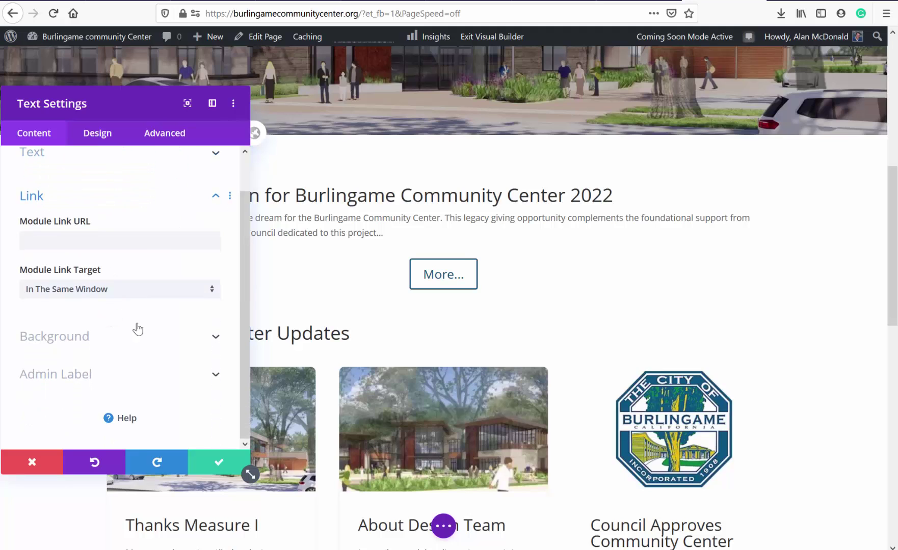
Step: Set the background color of the Capital Campaign text module to the yellow swatch
{"action": "left_click", "coordinate": [109, 337]}
{"action": "scroll", "coordinate": [136, 316], "scroll_direction": "down", "scroll_amount": 1}
{"action": "scroll", "coordinate": [164, 303], "scroll_direction": "down", "scroll_amount": 2}
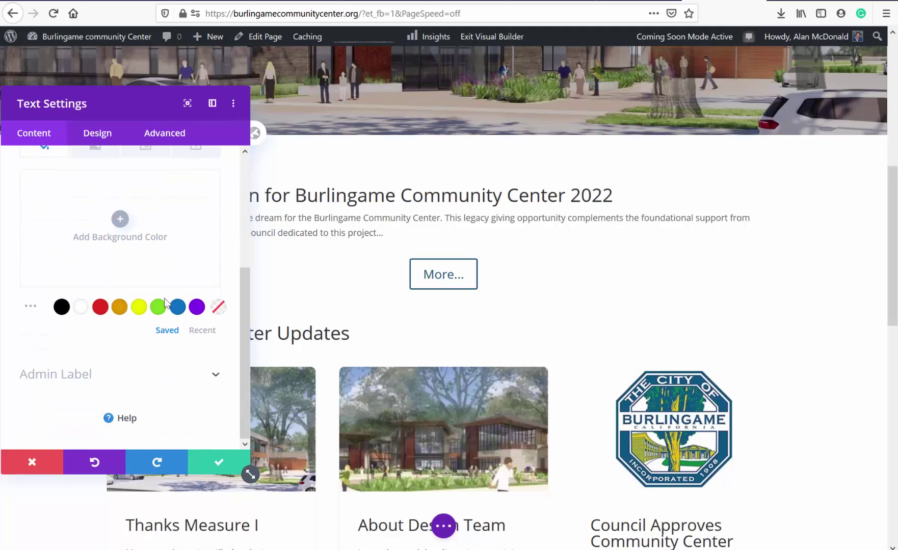
{"action": "scroll", "coordinate": [164, 303], "scroll_direction": "up", "scroll_amount": 3}
{"action": "scroll", "coordinate": [152, 316], "scroll_direction": "down", "scroll_amount": 1}
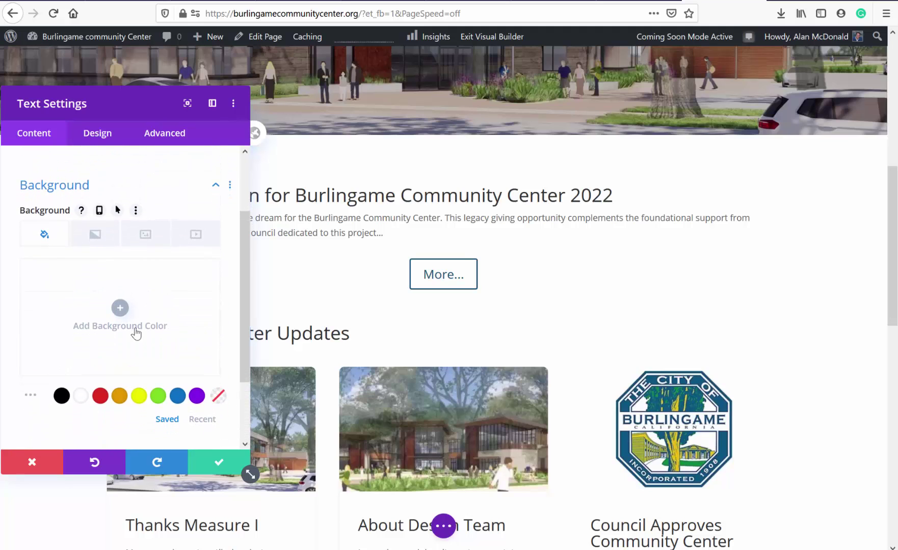
{"action": "left_click", "coordinate": [143, 397]}
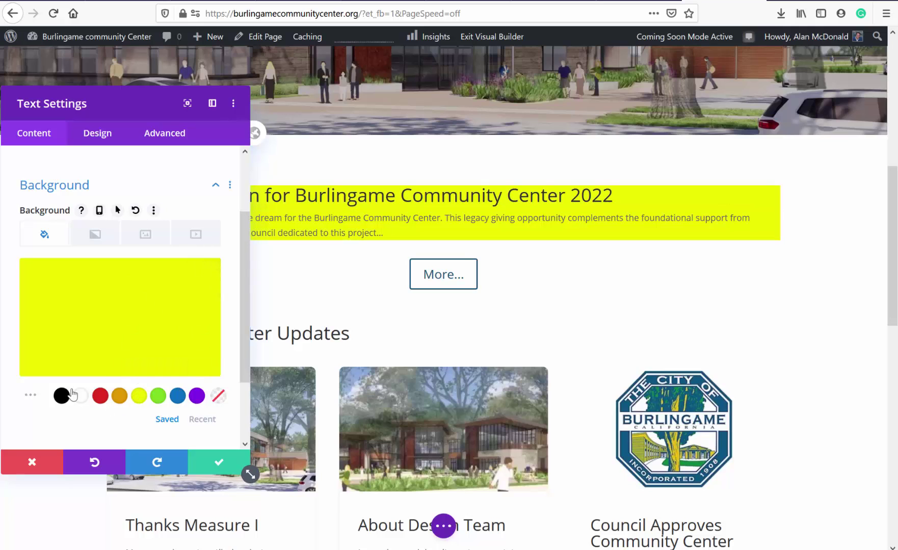
Step: Set the background color of the Capital Campaign text module to transparent
{"action": "left_click", "coordinate": [218, 395]}
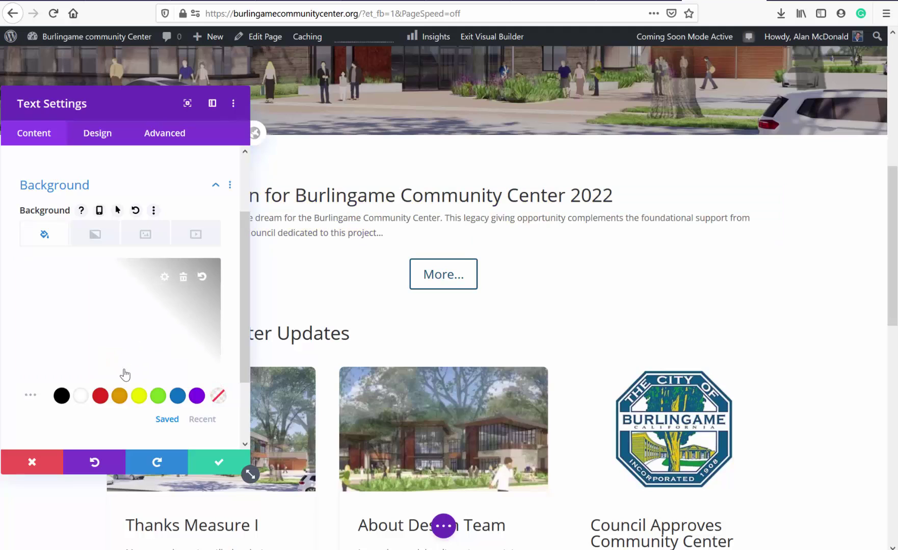
{"action": "scroll", "coordinate": [140, 330], "scroll_direction": "down", "scroll_amount": 3}
{"action": "scroll", "coordinate": [140, 324], "scroll_direction": "up", "scroll_amount": 5}
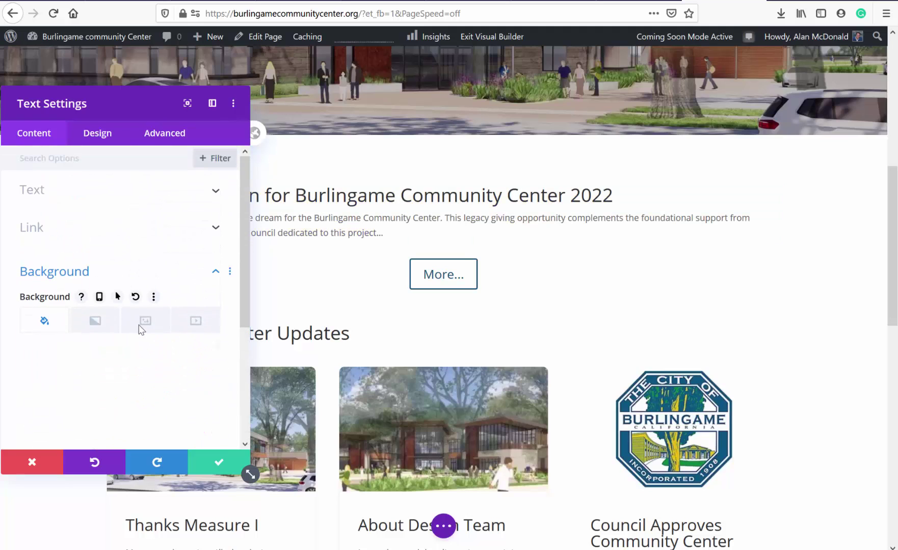
Step: Review the body text design options of the Capital Campaign module, including font, weight, style, color and alignment
{"action": "left_click", "coordinate": [102, 136]}
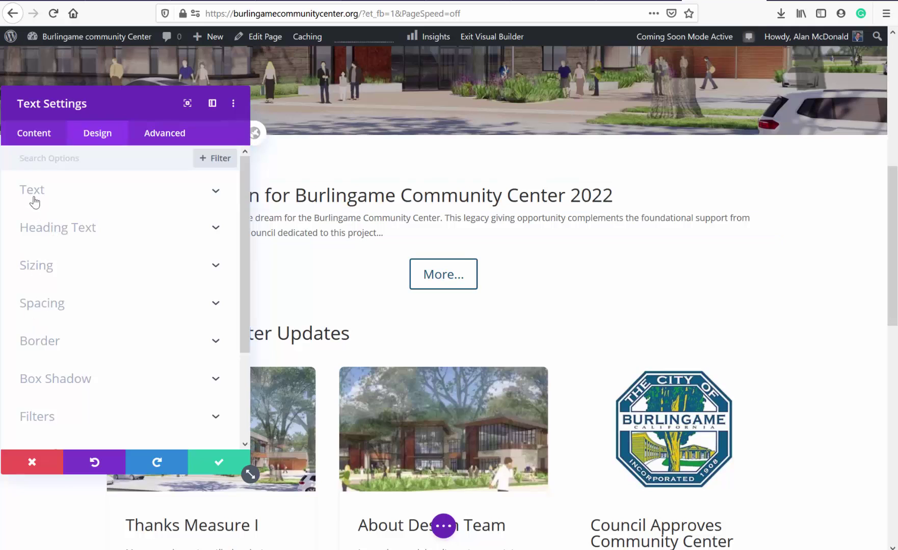
{"action": "left_click", "coordinate": [58, 193]}
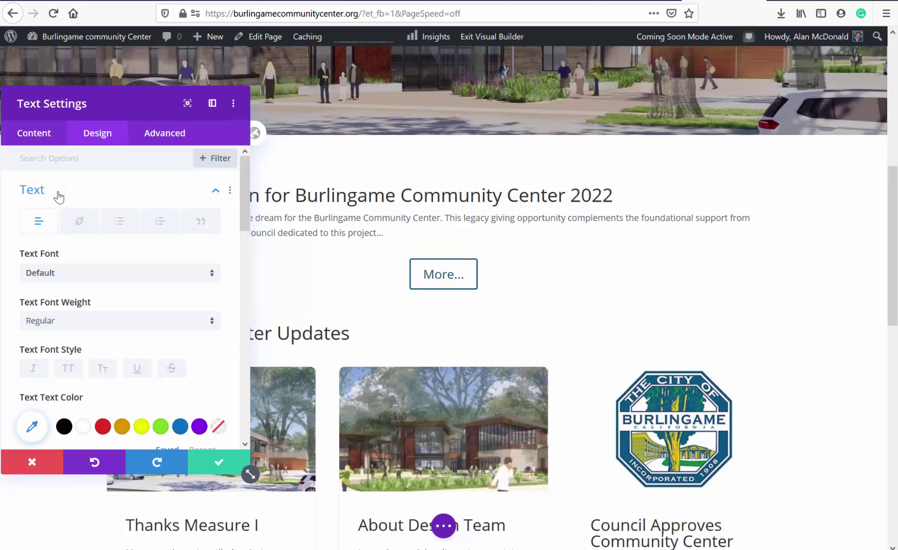
{"action": "scroll", "coordinate": [114, 334], "scroll_direction": "down", "scroll_amount": 12}
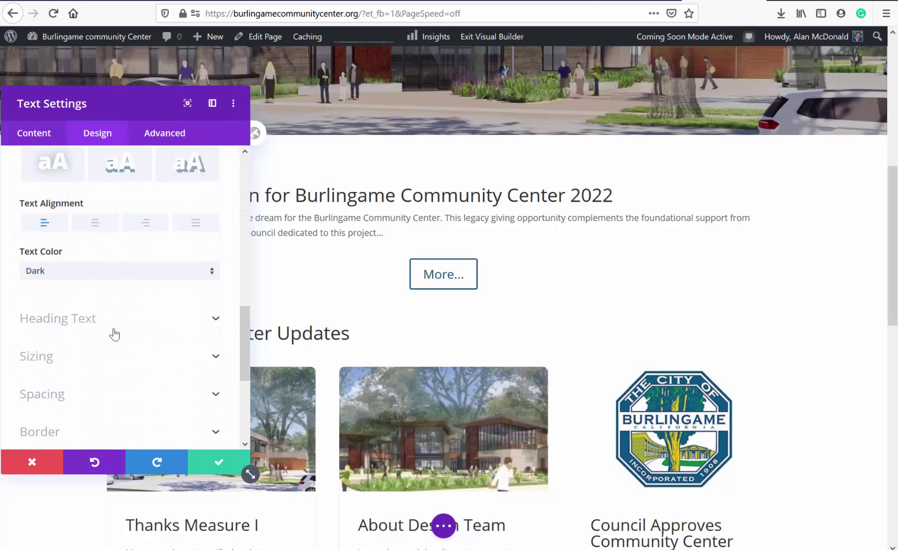
{"action": "scroll", "coordinate": [115, 335], "scroll_direction": "up", "scroll_amount": 3}
{"action": "scroll", "coordinate": [114, 335], "scroll_direction": "up", "scroll_amount": 6}
{"action": "scroll", "coordinate": [114, 250], "scroll_direction": "up", "scroll_amount": 2}
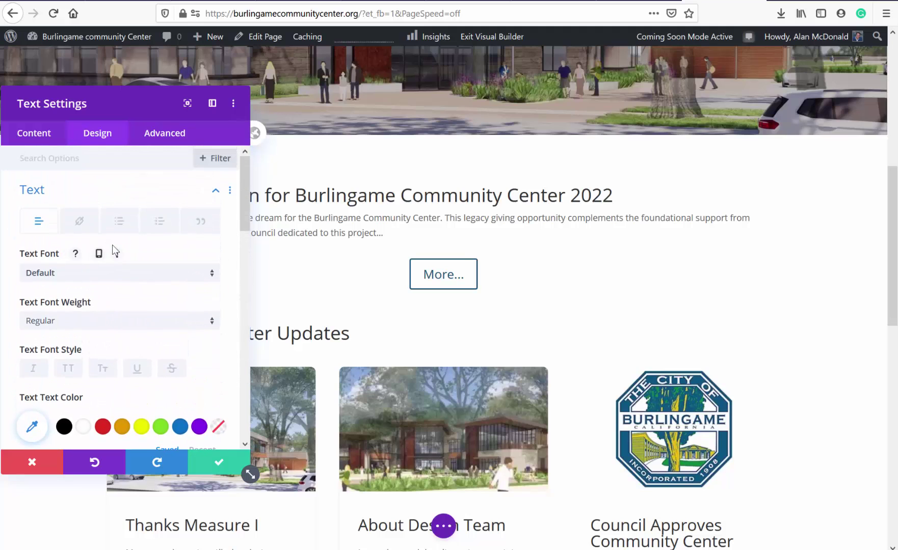
{"action": "left_click", "coordinate": [76, 198]}
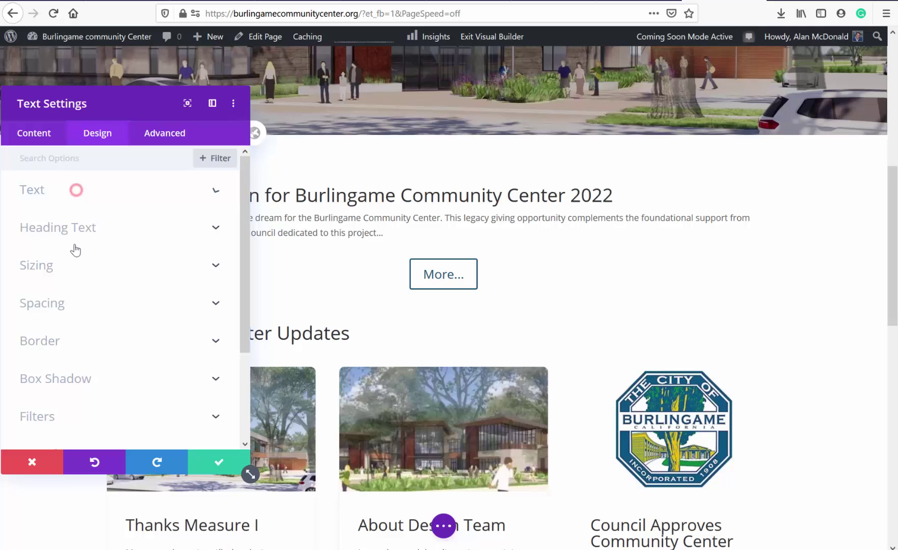
Step: Check the heading text design options, including heading levels, font and alignment, for the Capital Campaign module
{"action": "left_click", "coordinate": [96, 229]}
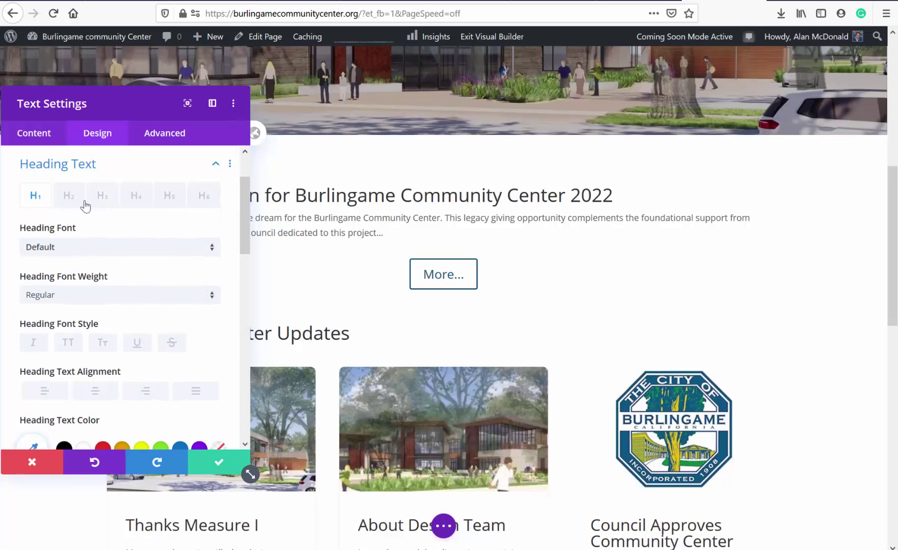
{"action": "scroll", "coordinate": [162, 324], "scroll_direction": "down", "scroll_amount": 1}
{"action": "scroll", "coordinate": [160, 320], "scroll_direction": "up", "scroll_amount": 3}
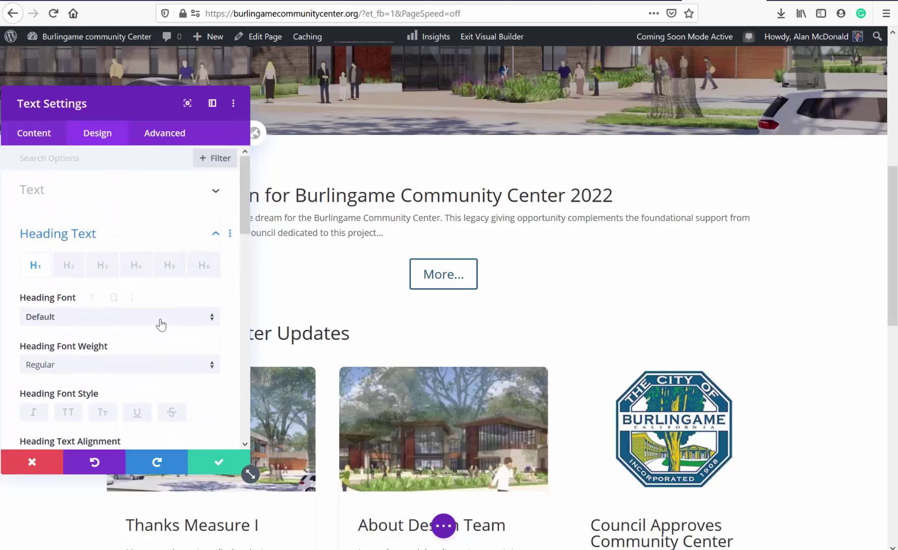
{"action": "left_click", "coordinate": [109, 238]}
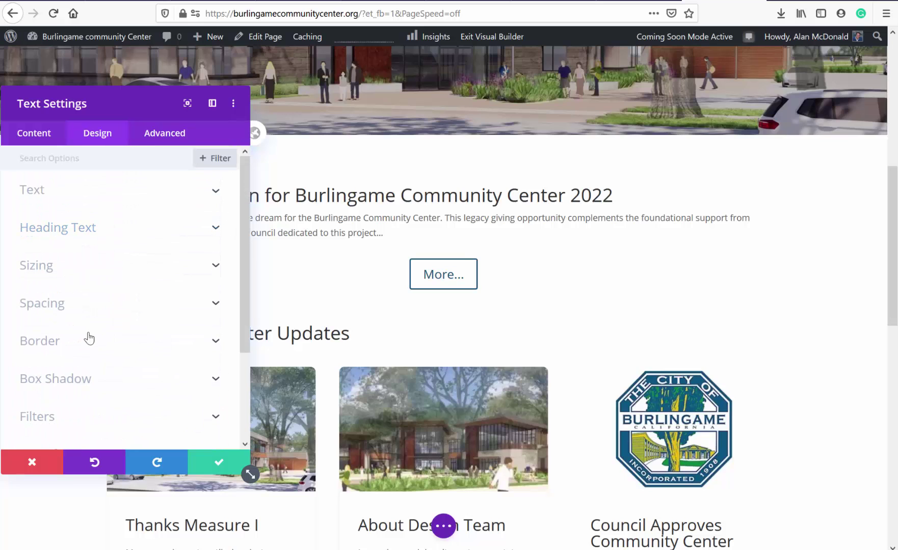
Step: Review the sizing options and the margin and padding spacing options of the Capital Campaign text module
{"action": "left_click", "coordinate": [64, 269]}
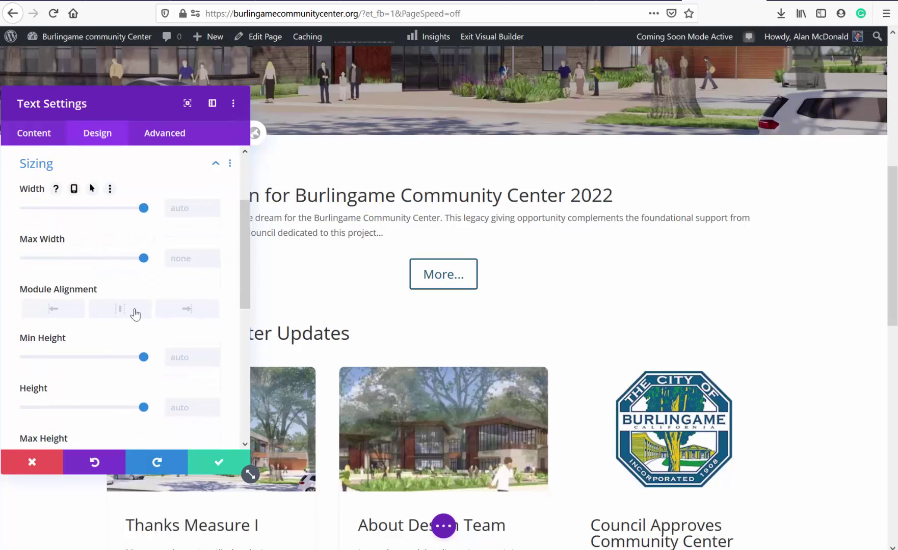
{"action": "scroll", "coordinate": [101, 406], "scroll_direction": "down", "scroll_amount": 3}
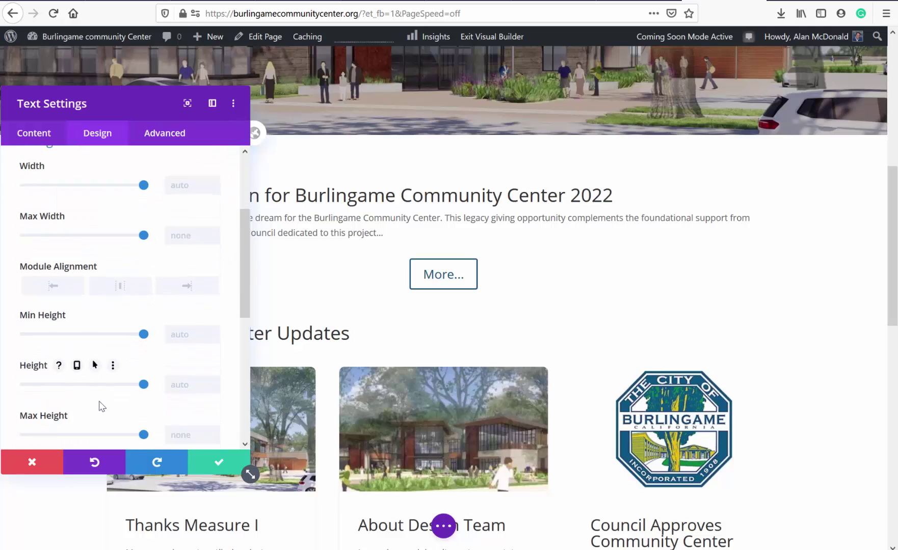
{"action": "scroll", "coordinate": [101, 406], "scroll_direction": "down", "scroll_amount": 4}
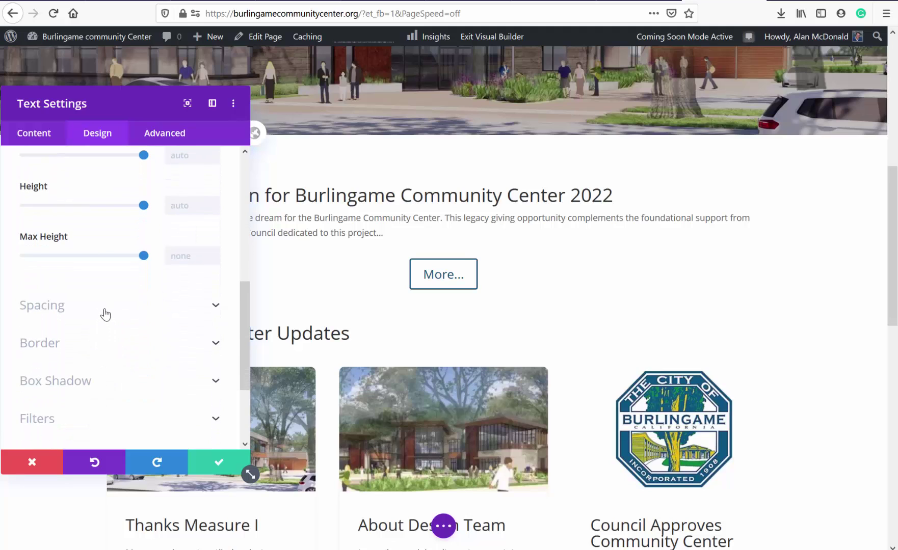
{"action": "left_click", "coordinate": [104, 307]}
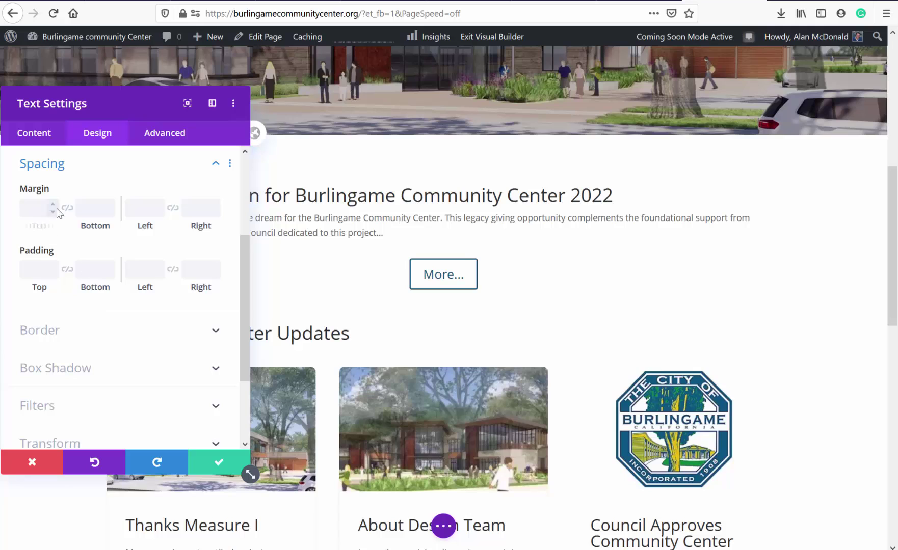
{"action": "mouse_move", "coordinate": [24, 278]}
{"action": "scroll", "coordinate": [88, 375], "scroll_direction": "down", "scroll_amount": 3}
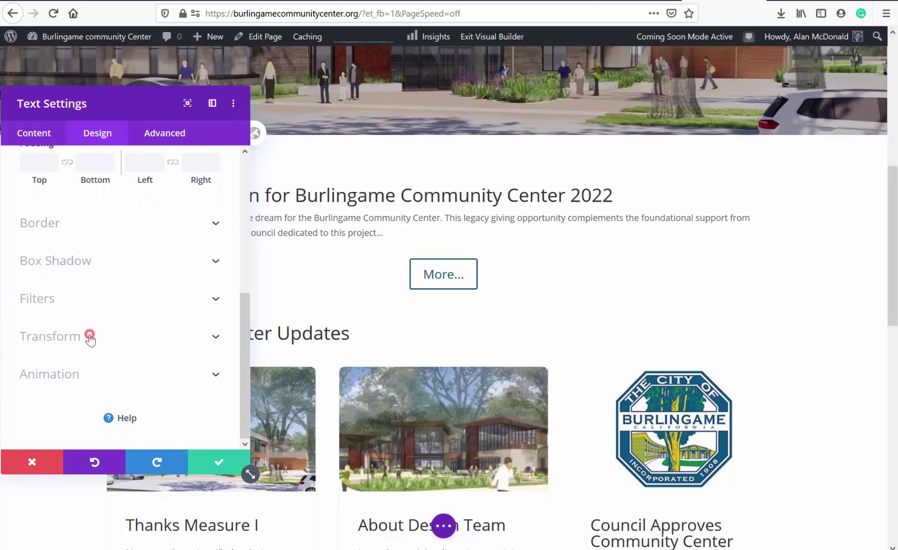
Step: Inspect the transform and animation style options of the Capital Campaign text module
{"action": "left_click", "coordinate": [90, 337]}
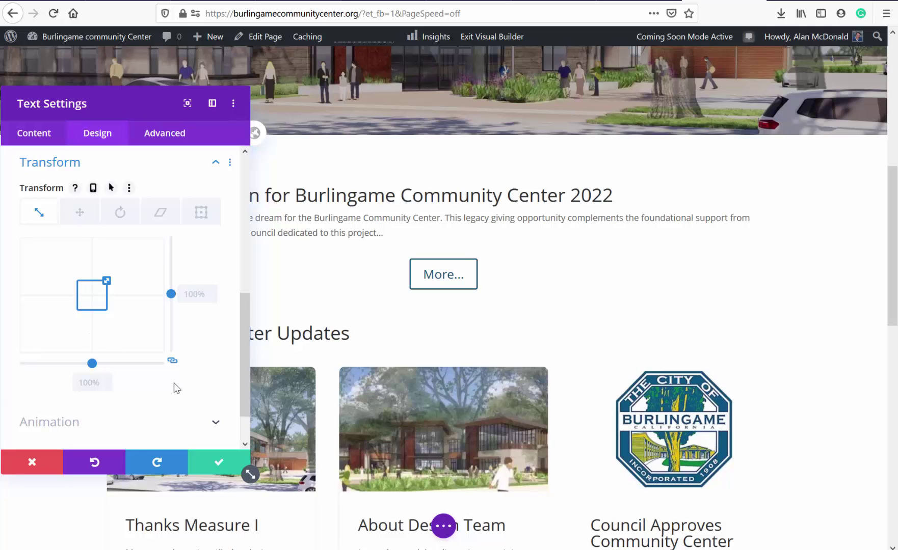
{"action": "scroll", "coordinate": [176, 388], "scroll_direction": "down", "scroll_amount": 1}
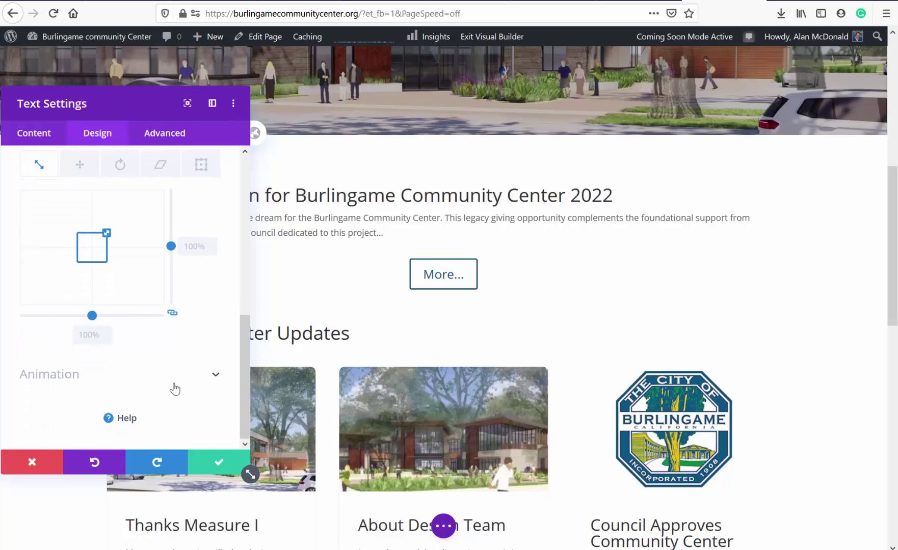
{"action": "left_click", "coordinate": [106, 379]}
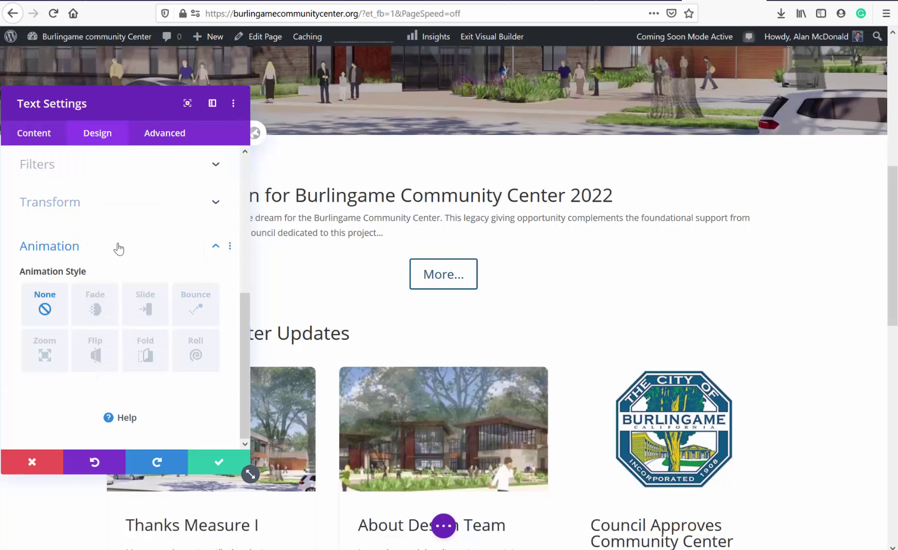
{"action": "scroll", "coordinate": [118, 249], "scroll_direction": "up", "scroll_amount": 6}
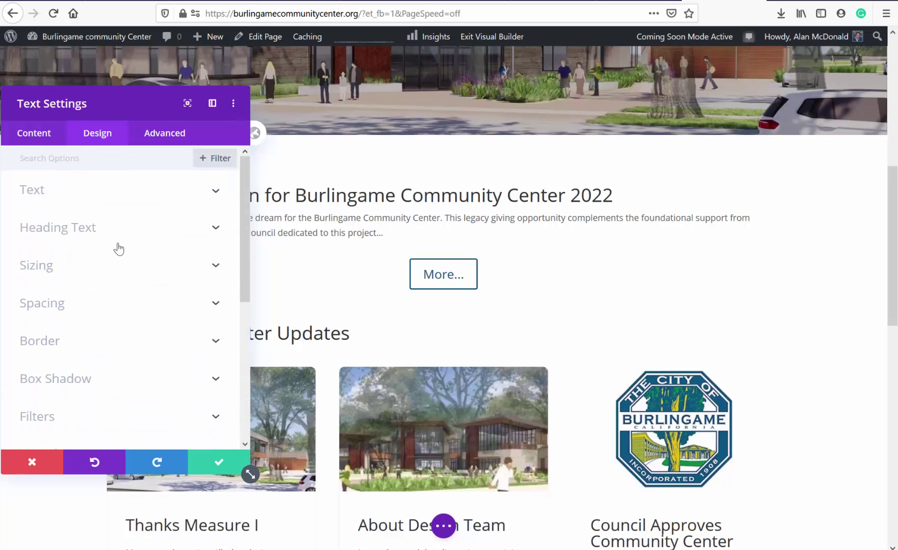
Step: Check the advanced scroll effects of the Capital Campaign text module and save its settings
{"action": "left_click", "coordinate": [177, 133]}
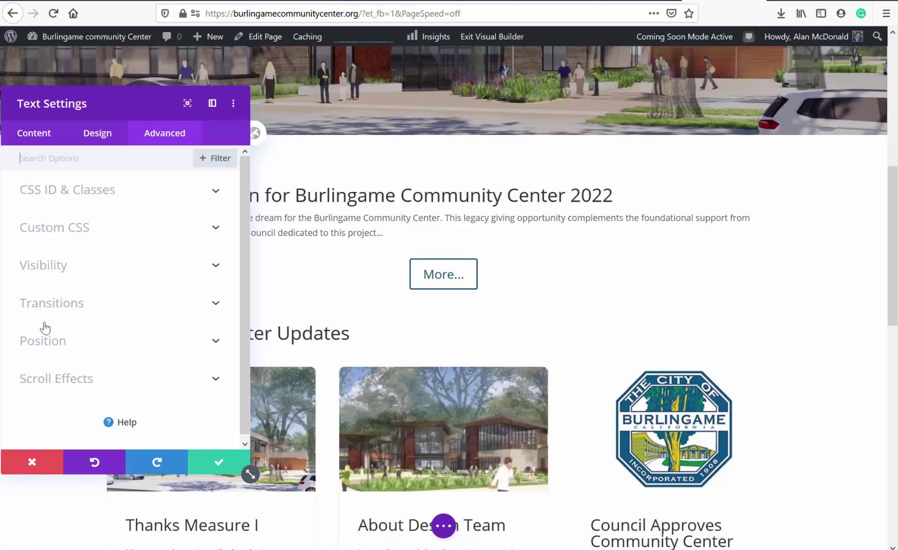
{"action": "left_click", "coordinate": [74, 380]}
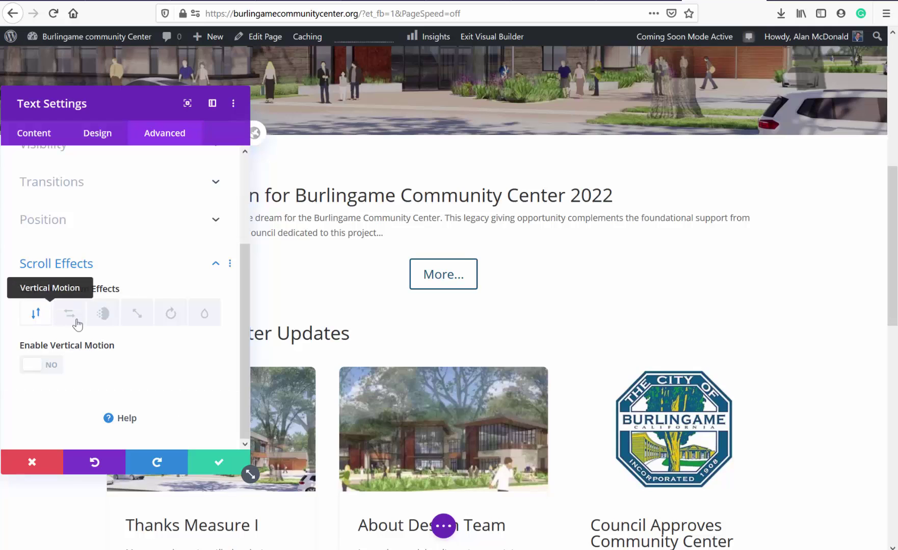
{"action": "left_click", "coordinate": [219, 464]}
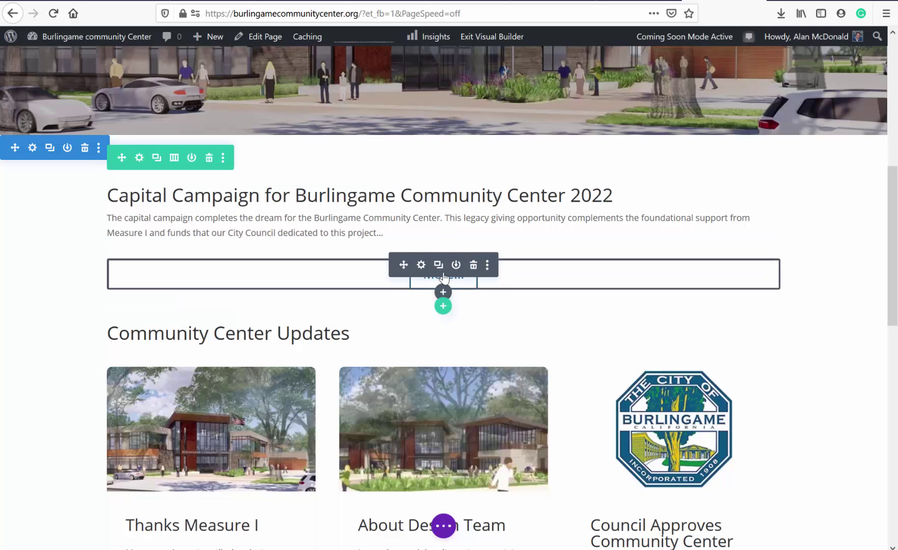
Step: Review the label and link options in the settings of the "More..." button below the Capital Campaign paragraph
{"action": "left_click", "coordinate": [421, 265]}
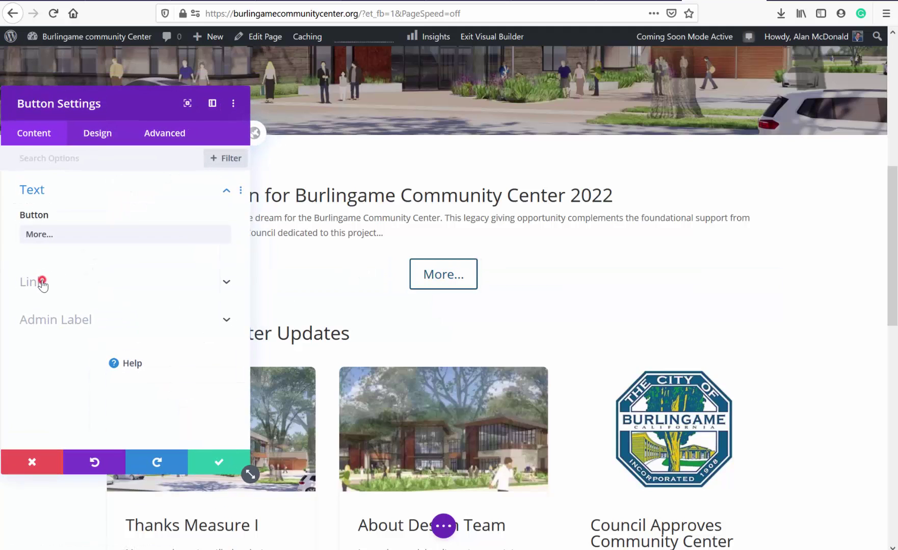
{"action": "left_click", "coordinate": [42, 282]}
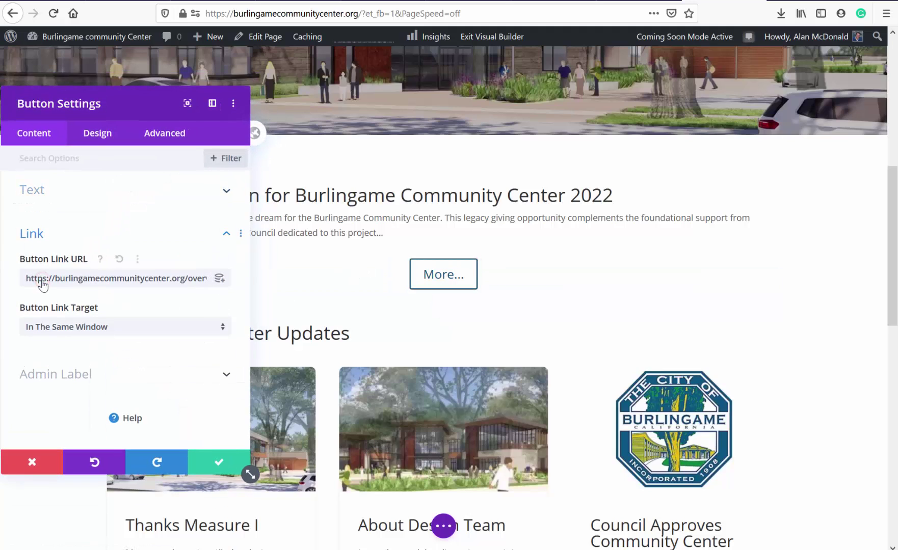
{"action": "left_click", "coordinate": [42, 200]}
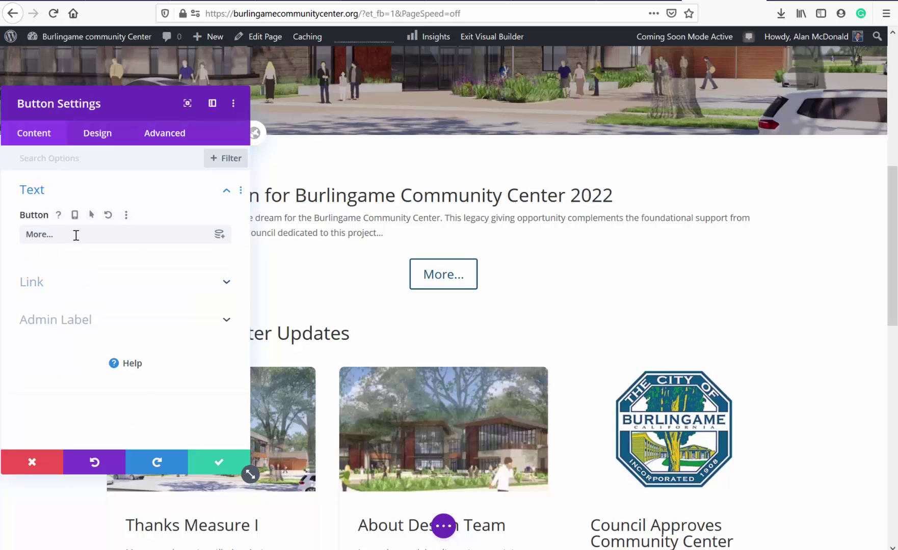
Step: Examine the "More..." button's design options for text color, background, font and icon, and close its settings
{"action": "left_click", "coordinate": [100, 135]}
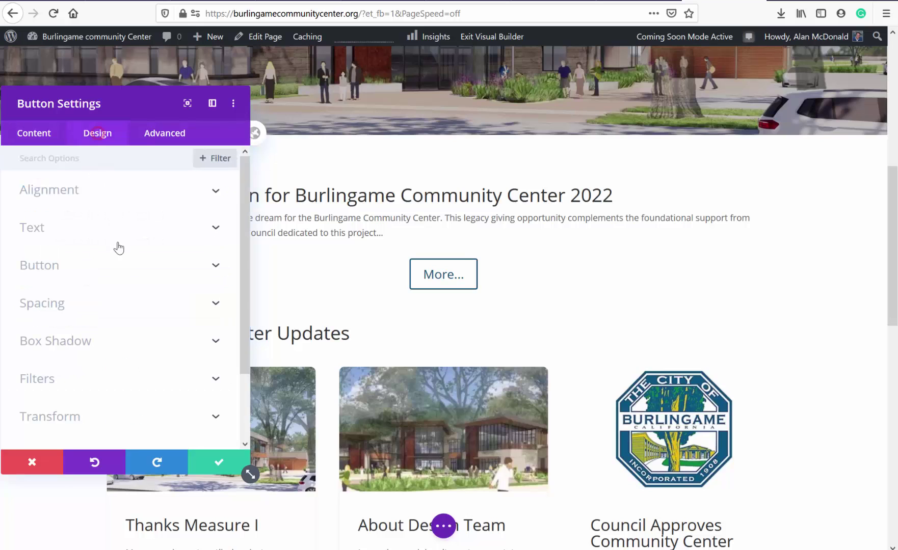
{"action": "left_click", "coordinate": [69, 274]}
{"action": "scroll", "coordinate": [103, 350], "scroll_direction": "down", "scroll_amount": 10}
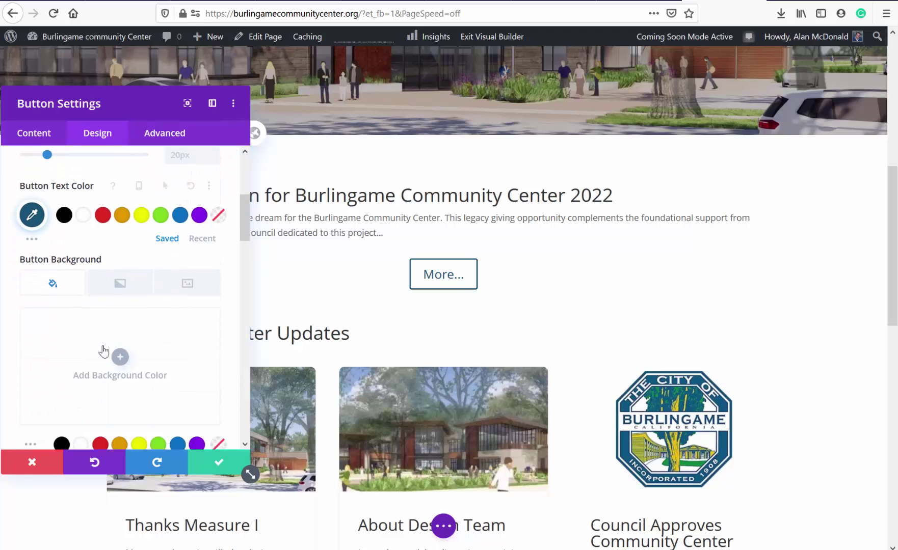
{"action": "scroll", "coordinate": [103, 350], "scroll_direction": "up", "scroll_amount": 5}
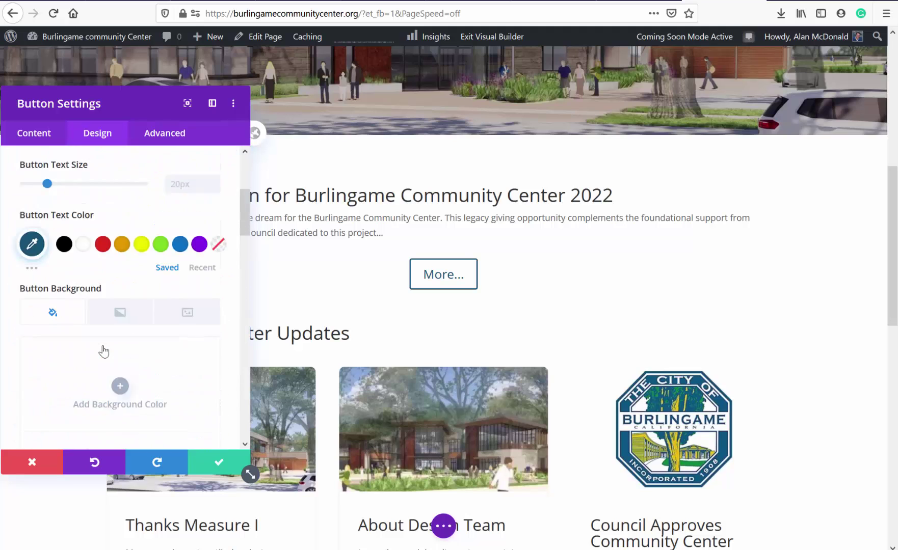
{"action": "scroll", "coordinate": [104, 350], "scroll_direction": "down", "scroll_amount": 6}
{"action": "scroll", "coordinate": [104, 351], "scroll_direction": "down", "scroll_amount": 8}
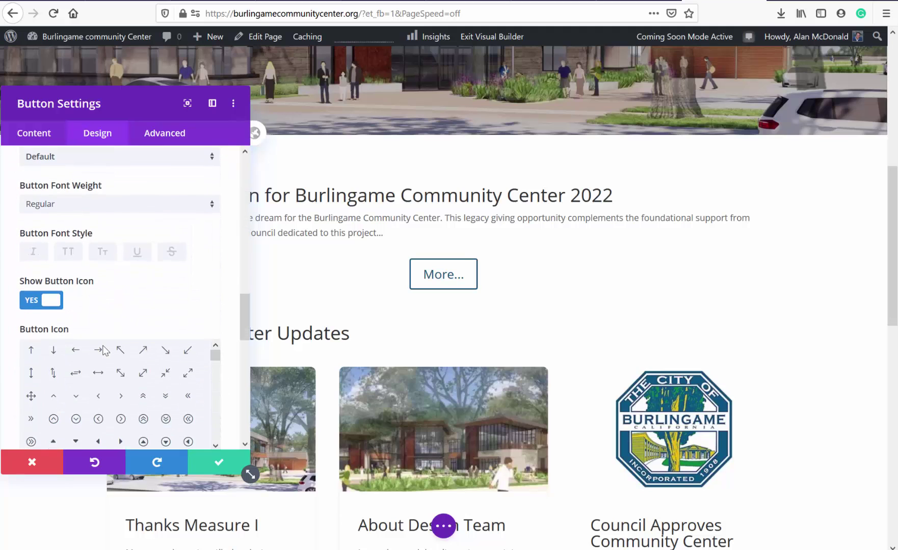
{"action": "left_click", "coordinate": [216, 464]}
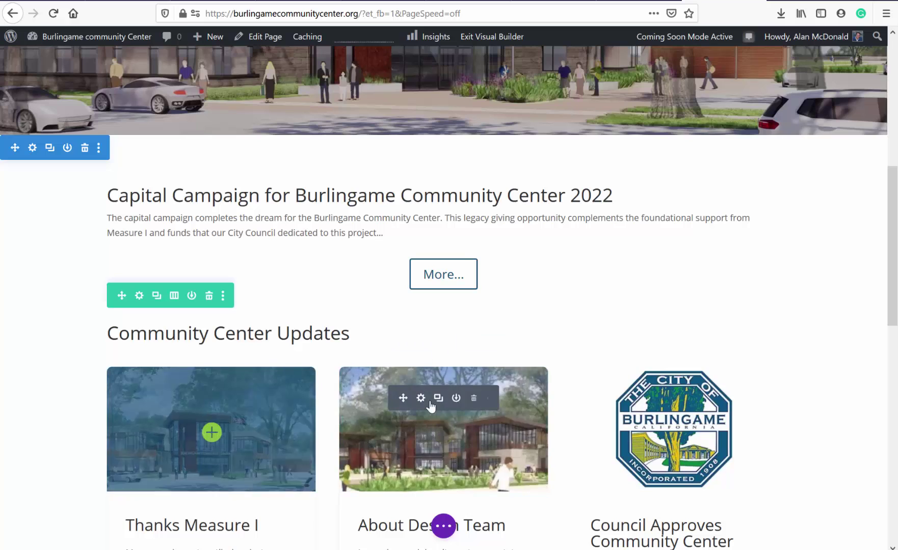
Step: View the text settings of the "Community Center Updates" heading and close them without editing
{"action": "scroll", "coordinate": [427, 408], "scroll_direction": "down", "scroll_amount": 3}
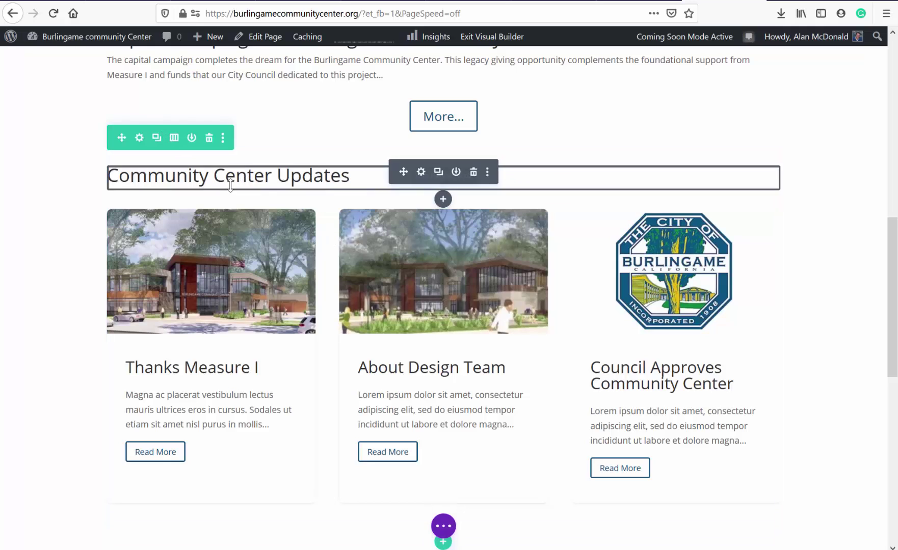
{"action": "left_click", "coordinate": [346, 177]}
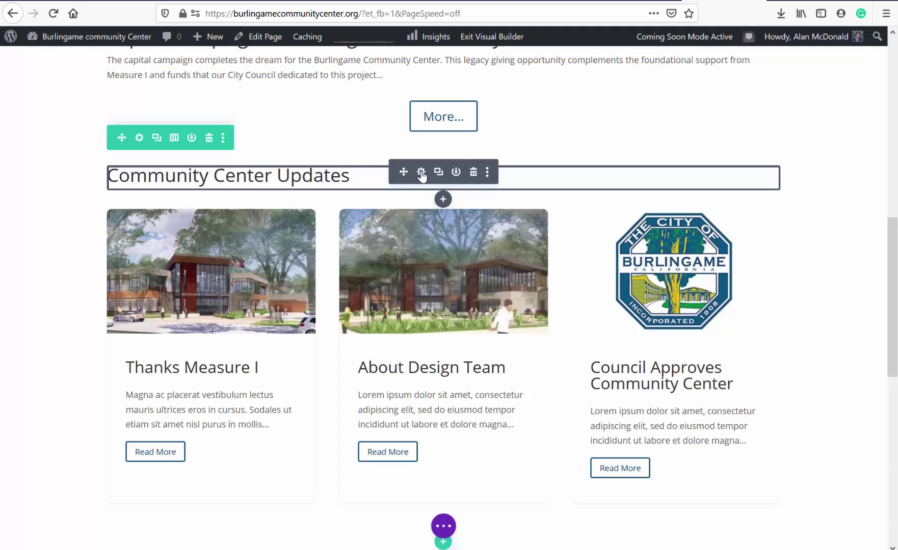
{"action": "left_click", "coordinate": [421, 173]}
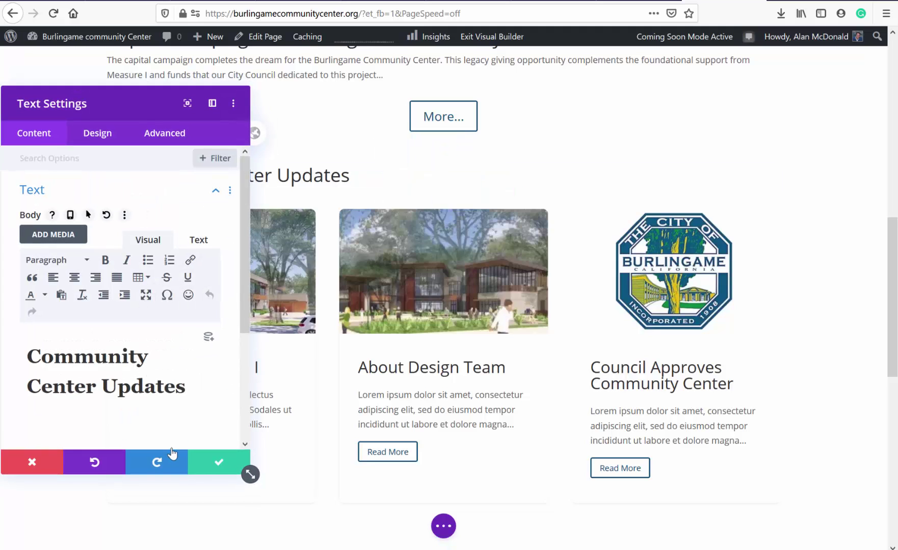
{"action": "left_click", "coordinate": [209, 462]}
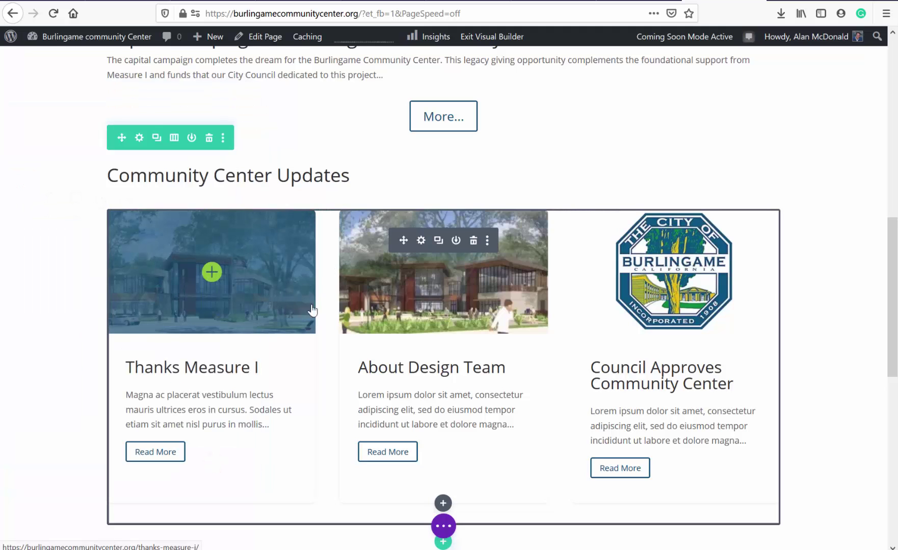
Step: Examine the content settings of the blog module under "Community Center Updates", including post count, order, categories and excerpt length
{"action": "left_click", "coordinate": [421, 241]}
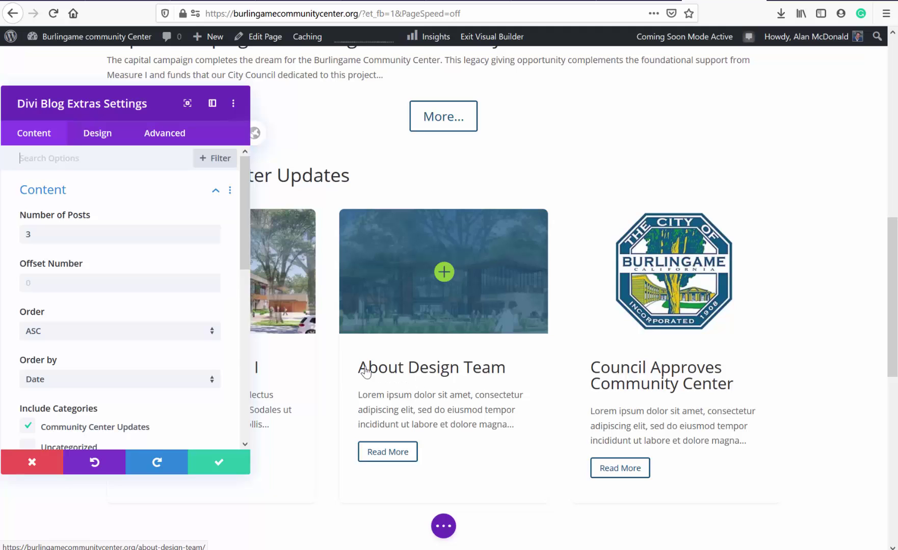
{"action": "scroll", "coordinate": [158, 324], "scroll_direction": "down", "scroll_amount": 2}
{"action": "scroll", "coordinate": [158, 323], "scroll_direction": "down", "scroll_amount": 4}
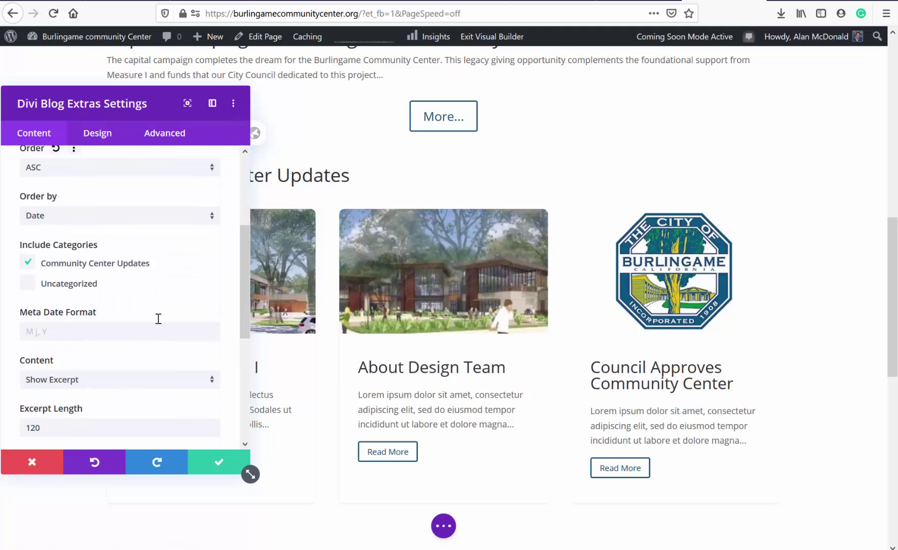
{"action": "scroll", "coordinate": [158, 324], "scroll_direction": "up", "scroll_amount": 2}
{"action": "scroll", "coordinate": [159, 324], "scroll_direction": "up", "scroll_amount": 2}
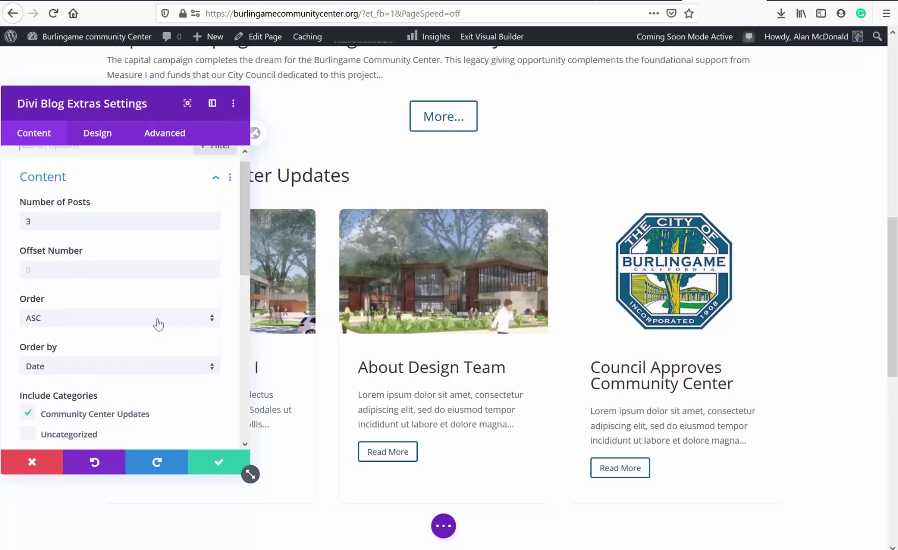
{"action": "left_click", "coordinate": [51, 235]}
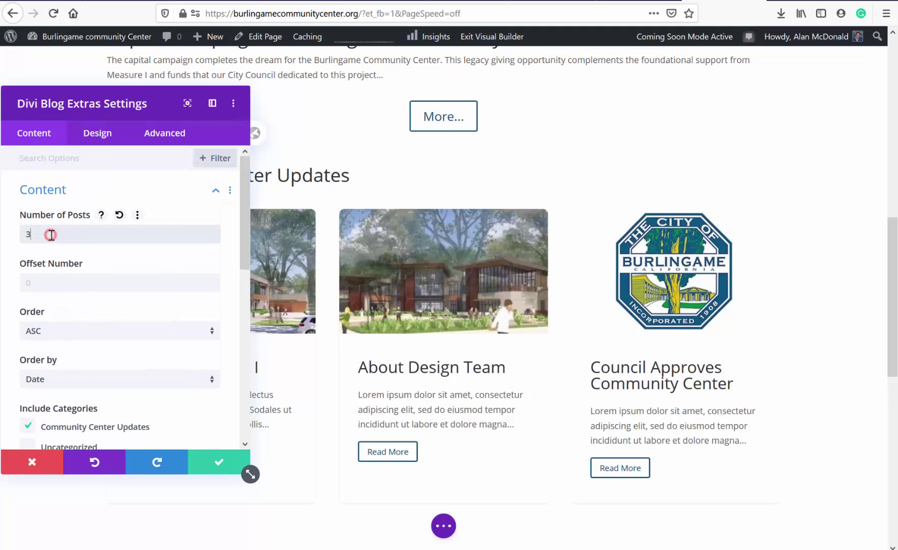
{"action": "scroll", "coordinate": [105, 325], "scroll_direction": "down", "scroll_amount": 3}
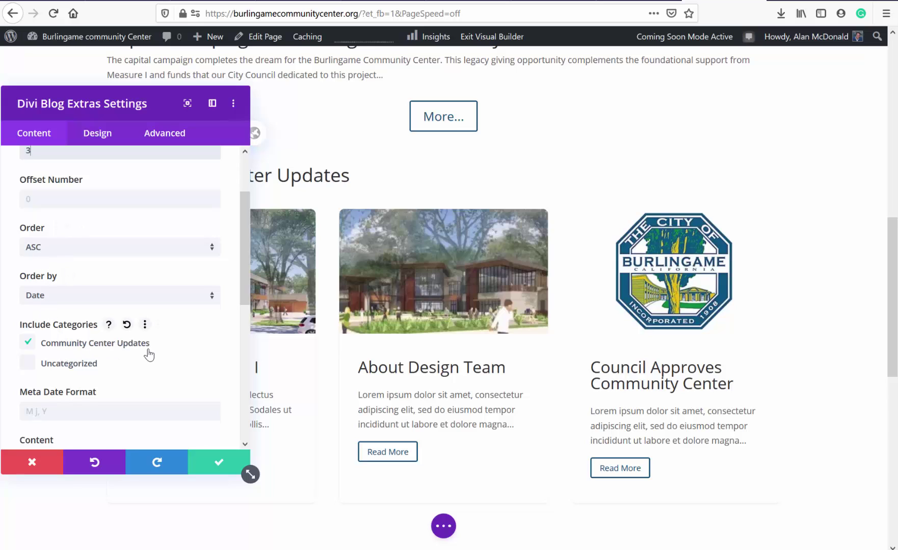
{"action": "scroll", "coordinate": [149, 355], "scroll_direction": "down", "scroll_amount": 1}
{"action": "scroll", "coordinate": [149, 355], "scroll_direction": "down", "scroll_amount": 3}
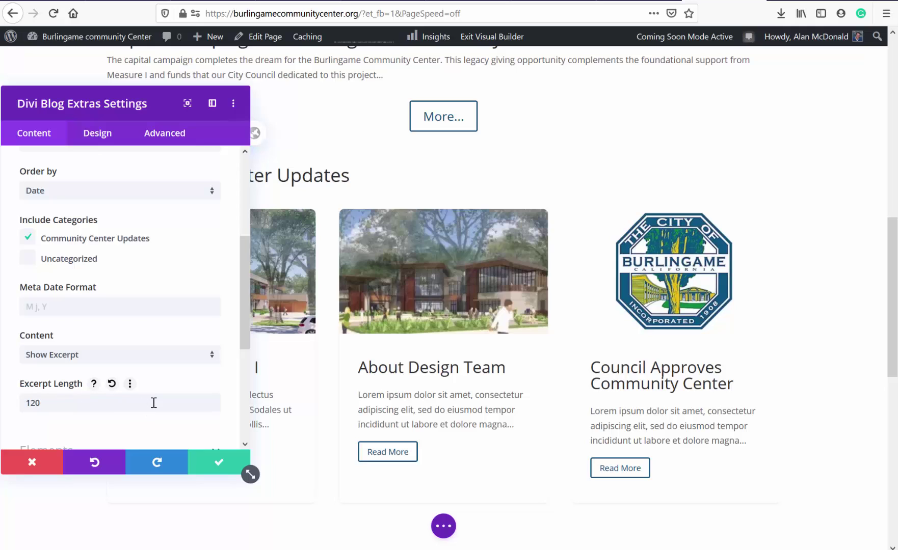
{"action": "scroll", "coordinate": [147, 397], "scroll_direction": "down", "scroll_amount": 5}
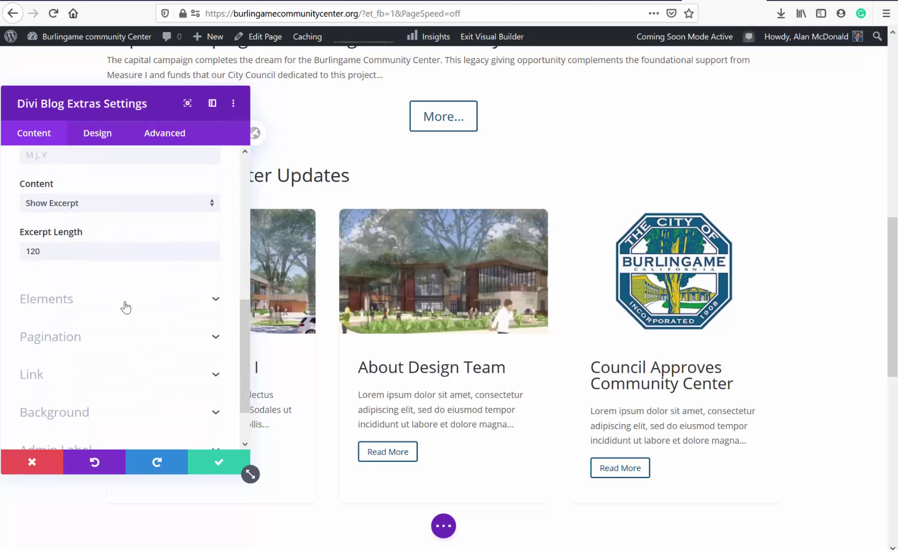
Step: Review the blog module's element options for featured image, Read More, author and date, and save its settings
{"action": "left_click", "coordinate": [123, 303]}
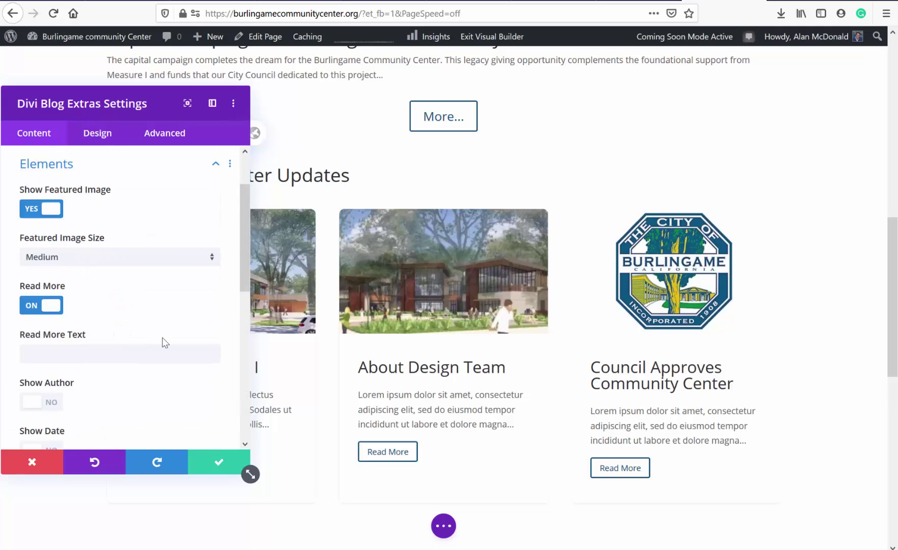
{"action": "scroll", "coordinate": [164, 342], "scroll_direction": "down", "scroll_amount": 1}
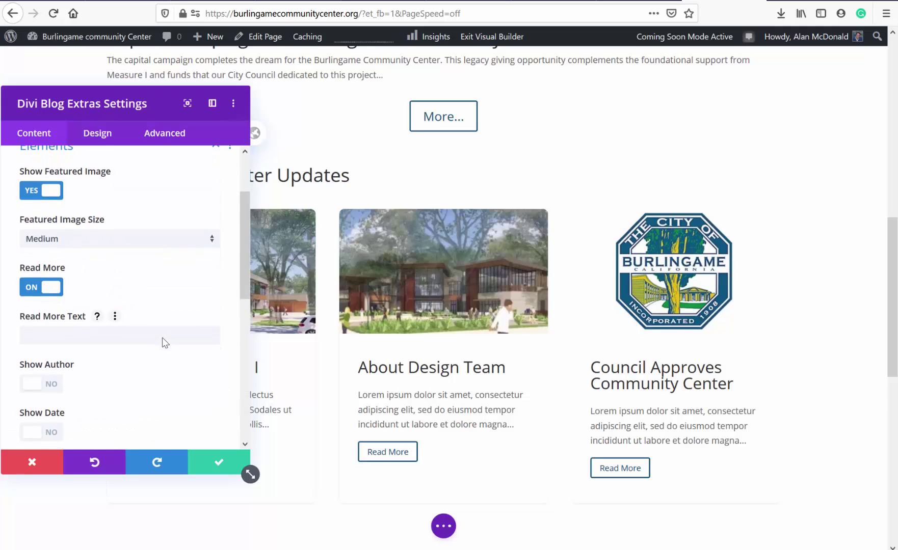
{"action": "left_click", "coordinate": [55, 331]}
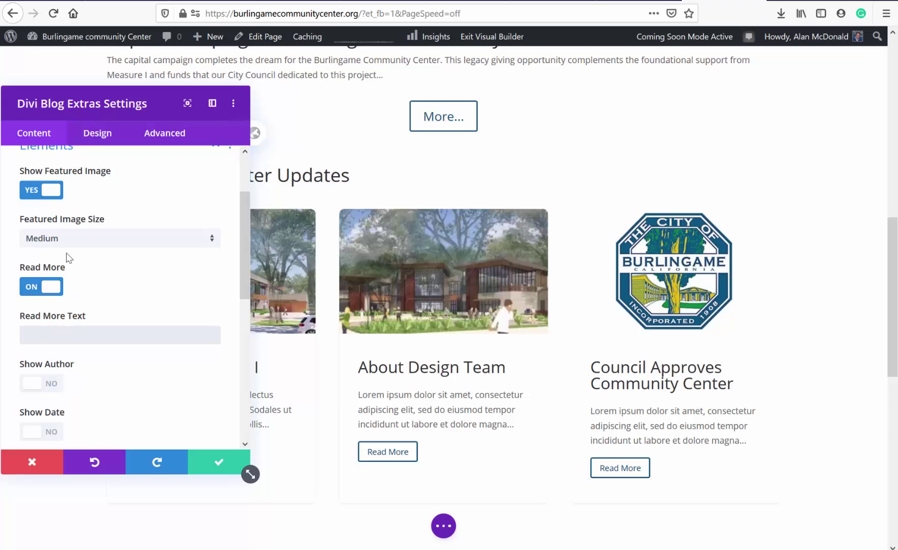
{"action": "scroll", "coordinate": [104, 280], "scroll_direction": "down", "scroll_amount": 6}
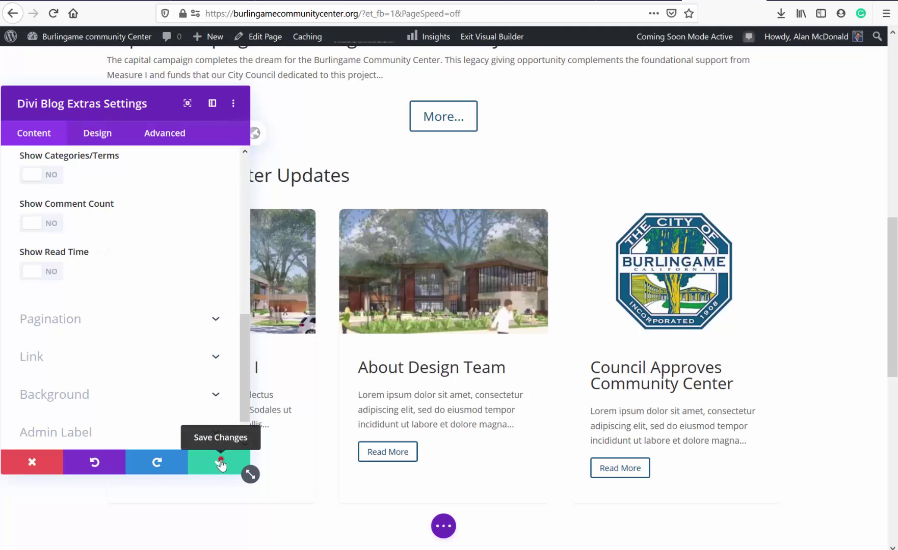
{"action": "left_click", "coordinate": [220, 464]}
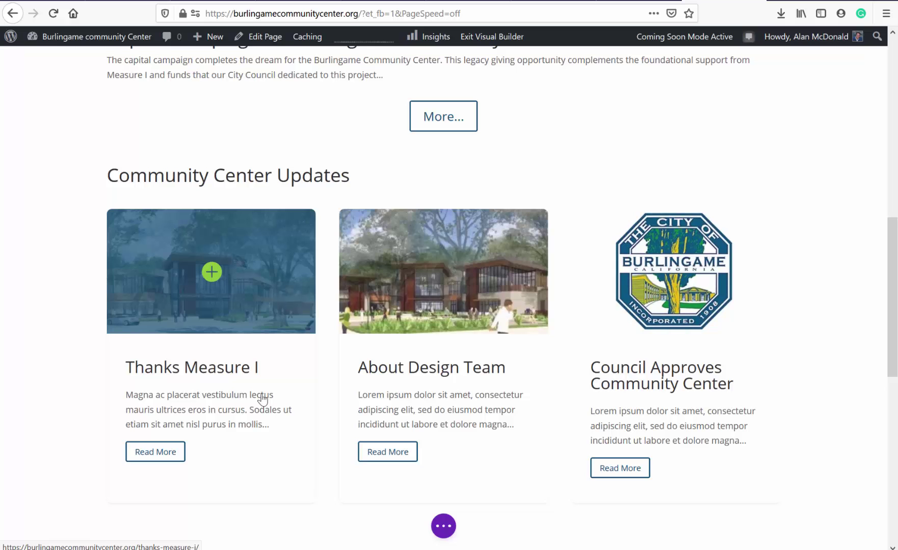
{"action": "scroll", "coordinate": [262, 400], "scroll_direction": "down", "scroll_amount": 3}
{"action": "scroll", "coordinate": [262, 400], "scroll_direction": "up", "scroll_amount": 4}
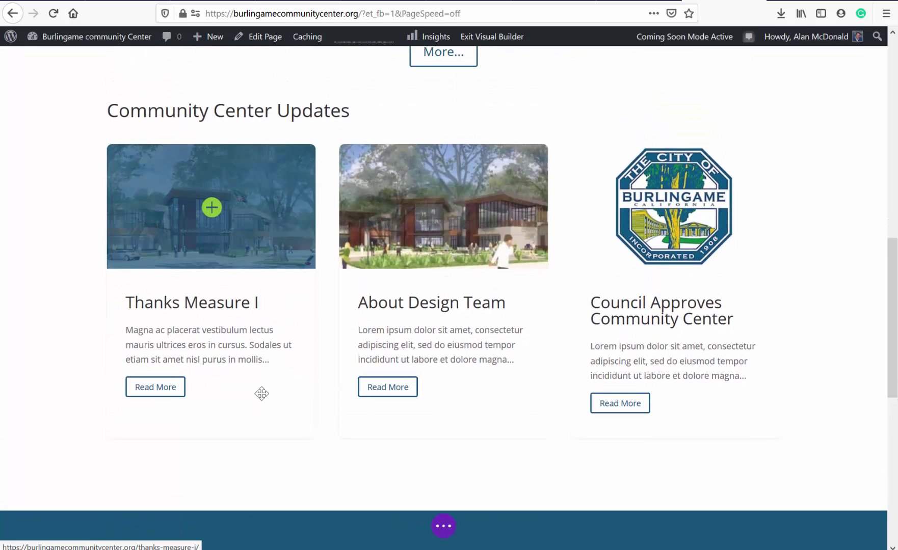
{"action": "scroll", "coordinate": [262, 400], "scroll_direction": "up", "scroll_amount": 1}
{"action": "scroll", "coordinate": [262, 400], "scroll_direction": "down", "scroll_amount": 1}
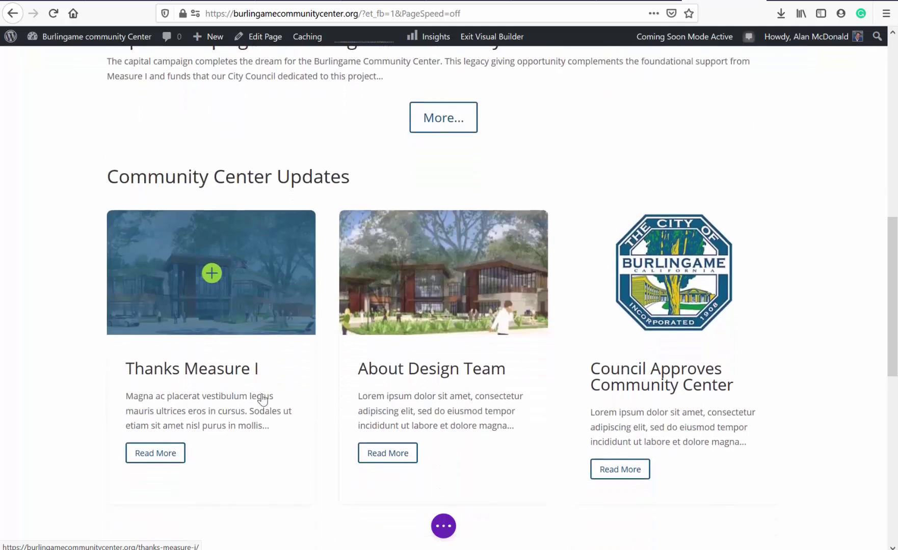
{"action": "scroll", "coordinate": [262, 400], "scroll_direction": "up", "scroll_amount": 10}
{"action": "scroll", "coordinate": [263, 400], "scroll_direction": "down", "scroll_amount": 10}
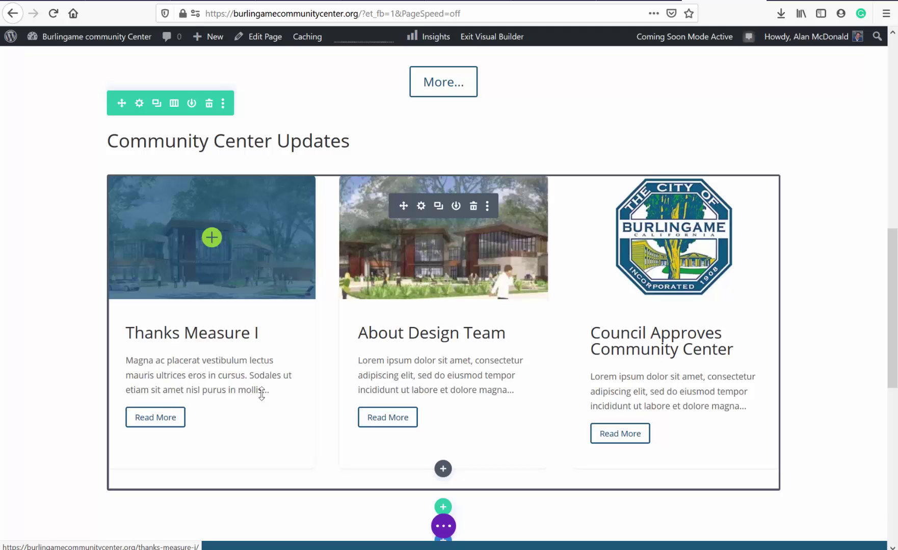
{"action": "scroll", "coordinate": [262, 392], "scroll_direction": "up", "scroll_amount": 8}
{"action": "scroll", "coordinate": [261, 392], "scroll_direction": "down", "scroll_amount": 4}
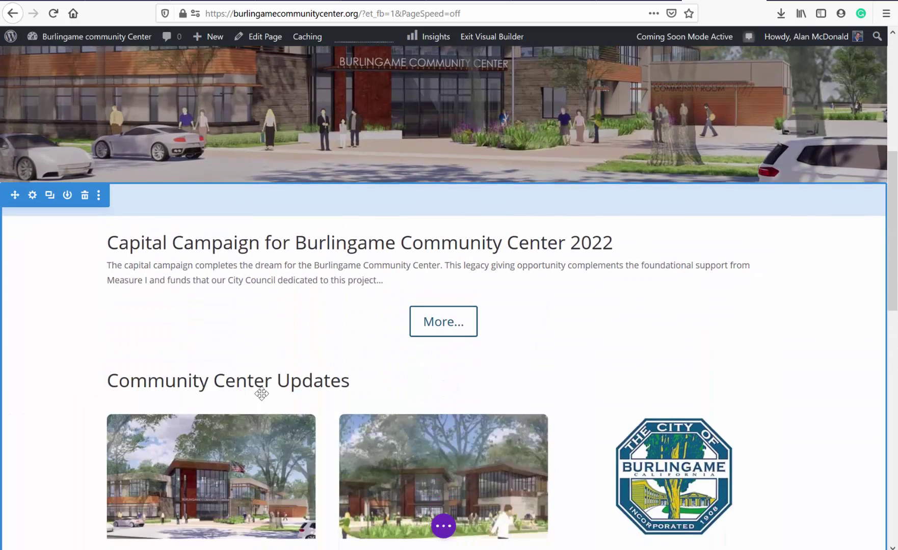
{"action": "scroll", "coordinate": [262, 393], "scroll_direction": "down", "scroll_amount": 1}
Step: Save the home page in the visual builder
{"action": "left_click", "coordinate": [443, 527]}
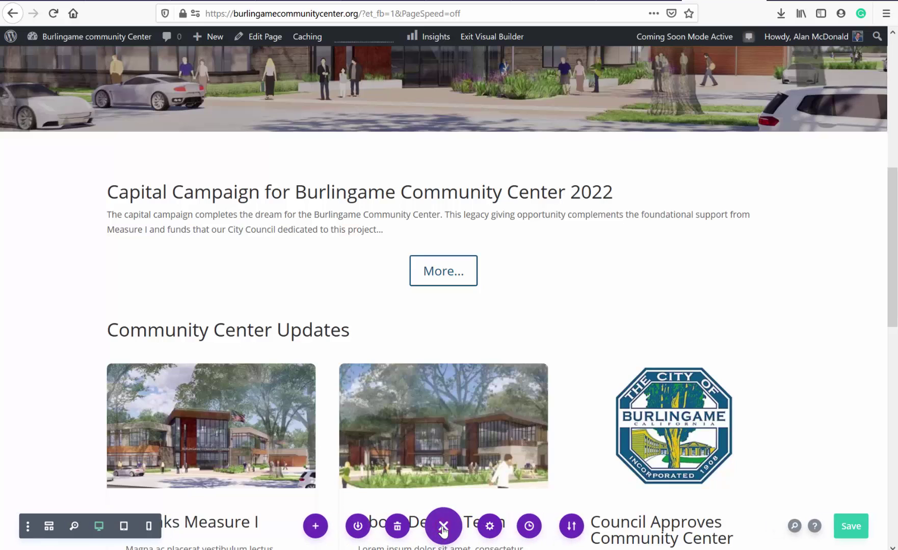
{"action": "left_click", "coordinate": [852, 531]}
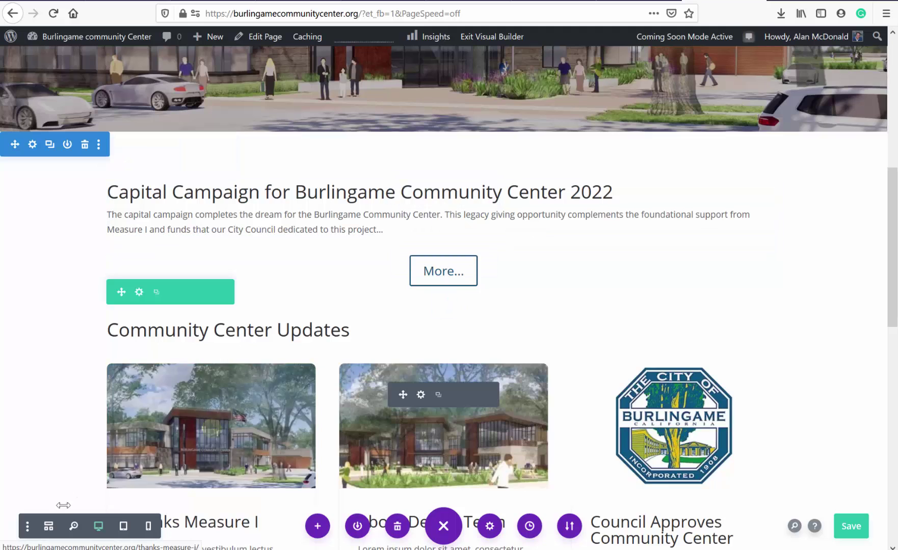
Step: Inspect the page's sections, rows and modules in wireframe view and return to desktop view
{"action": "left_click", "coordinate": [47, 530]}
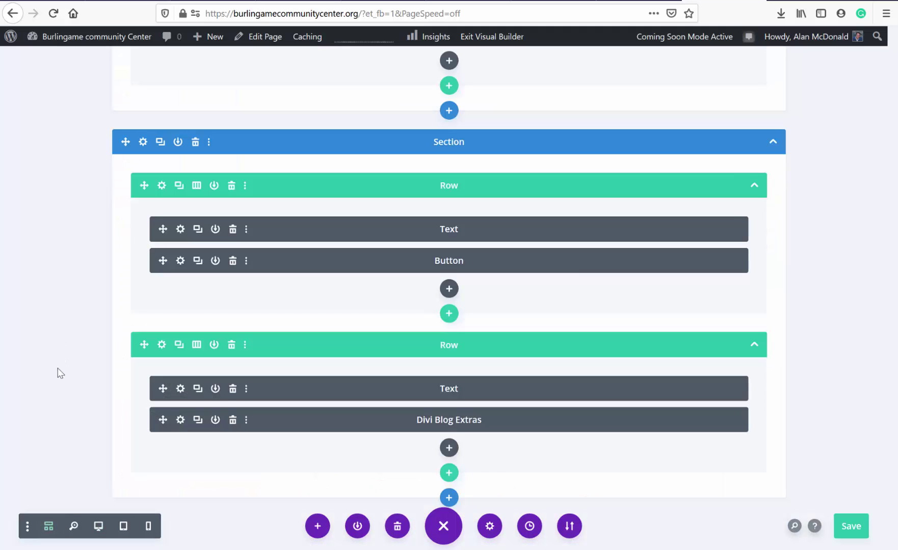
{"action": "scroll", "coordinate": [63, 270], "scroll_direction": "up", "scroll_amount": 2}
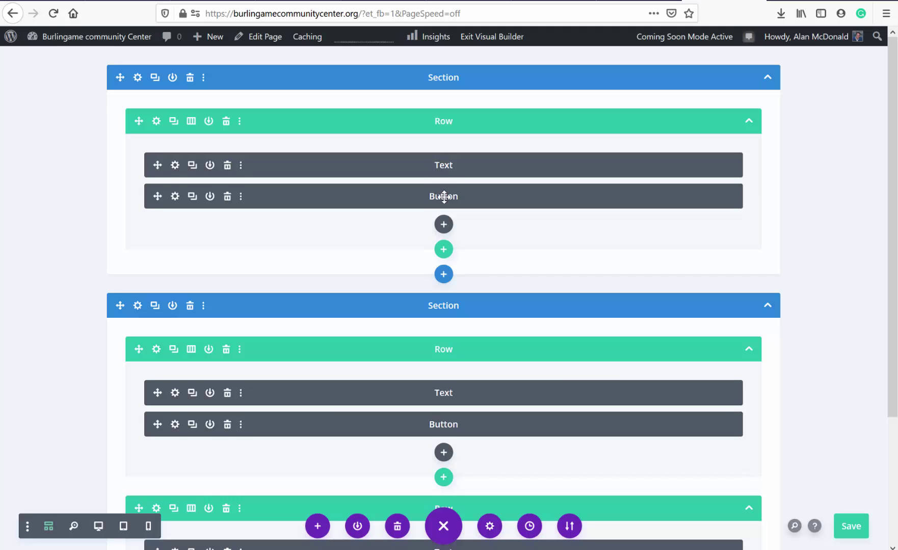
{"action": "key", "text": "ctrl+s"}
{"action": "left_click", "coordinate": [99, 527]}
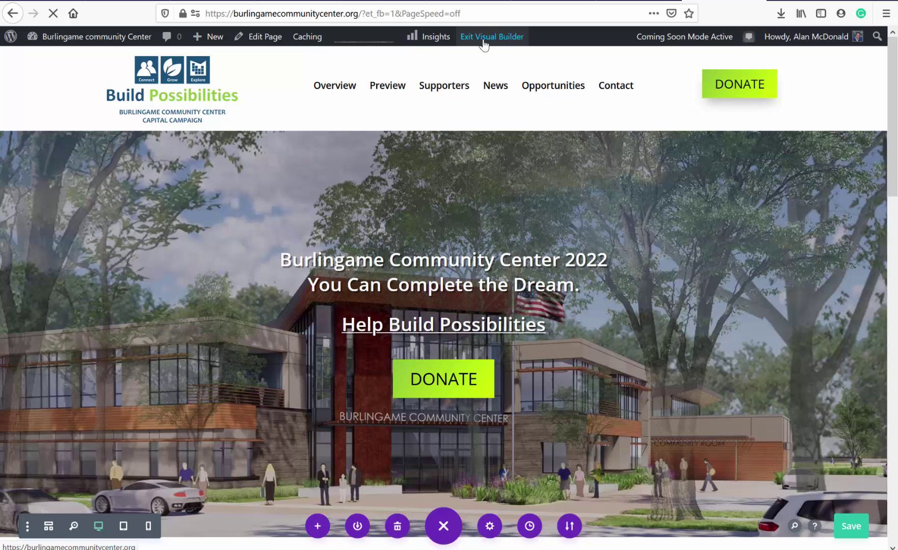
Step: Exit the visual builder and go through the WordPress dashboard to the list of all posts
{"action": "left_click", "coordinate": [484, 44]}
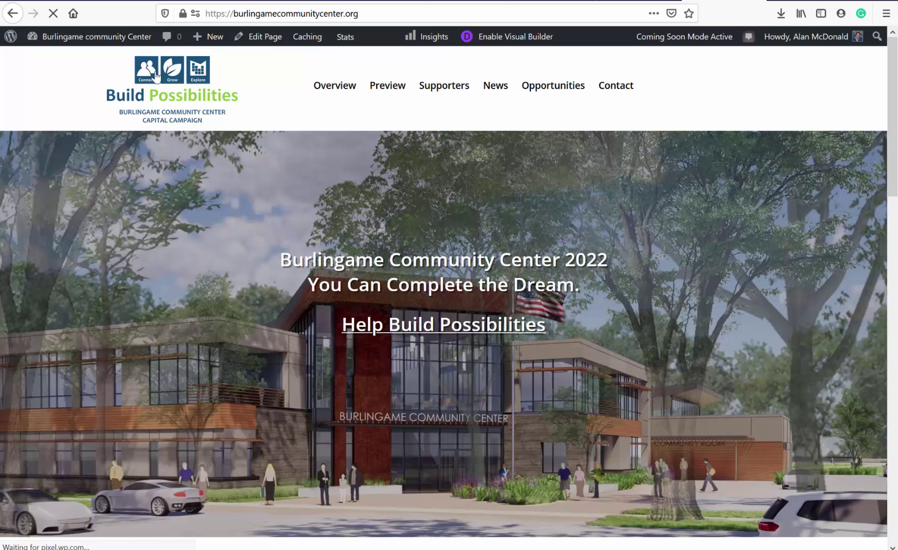
{"action": "mouse_move", "coordinate": [60, 40]}
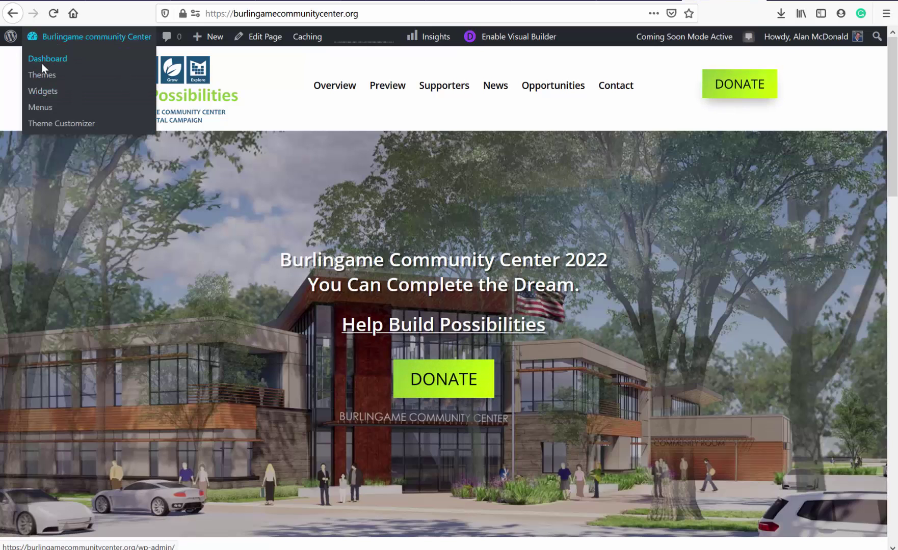
{"action": "left_click", "coordinate": [81, 122]}
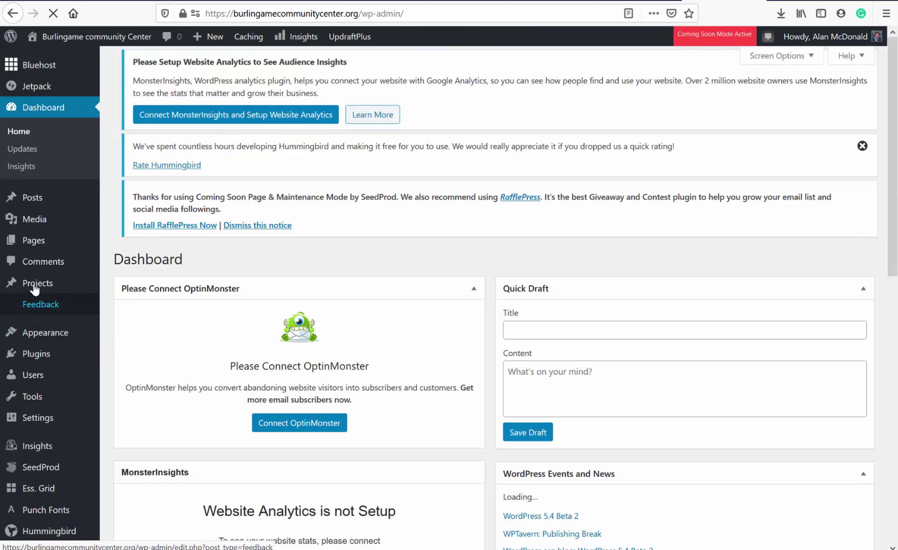
{"action": "mouse_move", "coordinate": [34, 199]}
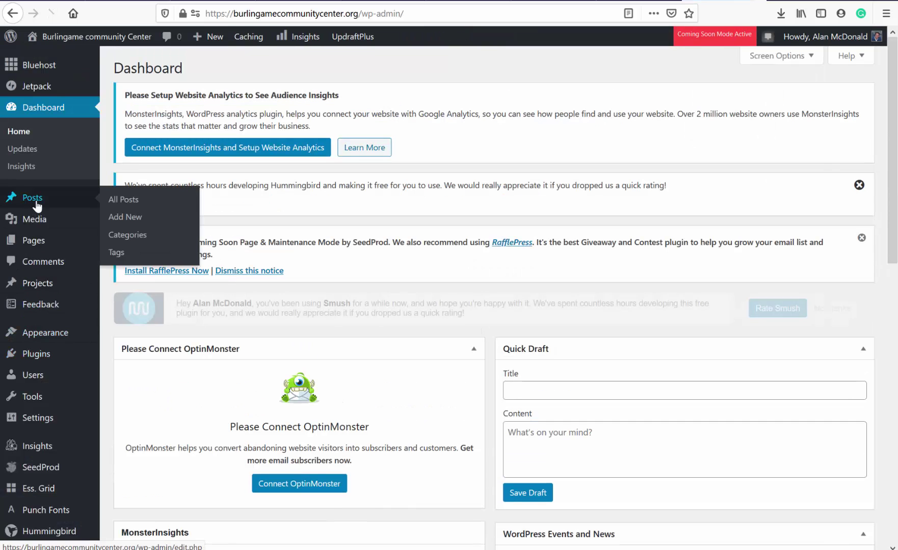
{"action": "left_click", "coordinate": [123, 201]}
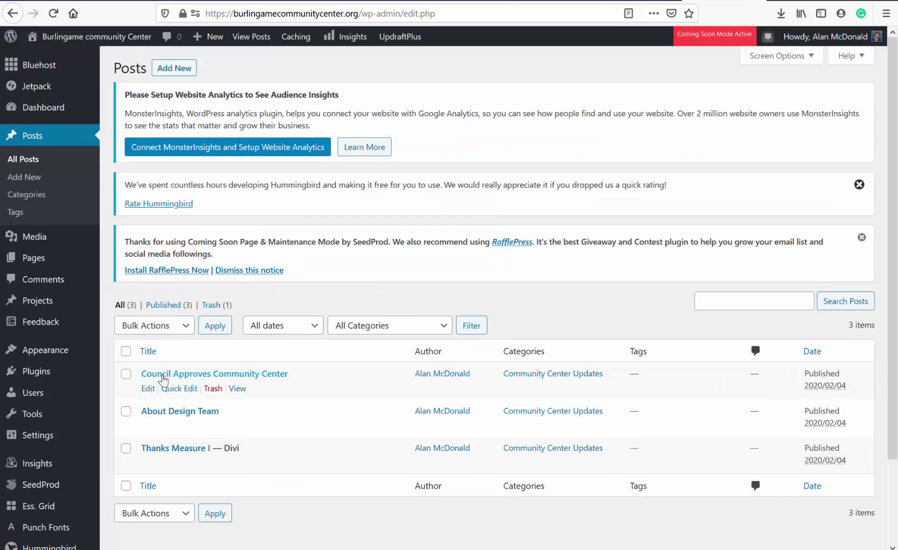
Step: Open the "Council Approves Community Center" post for editing and look over its body text and publishing options
{"action": "left_click", "coordinate": [148, 390]}
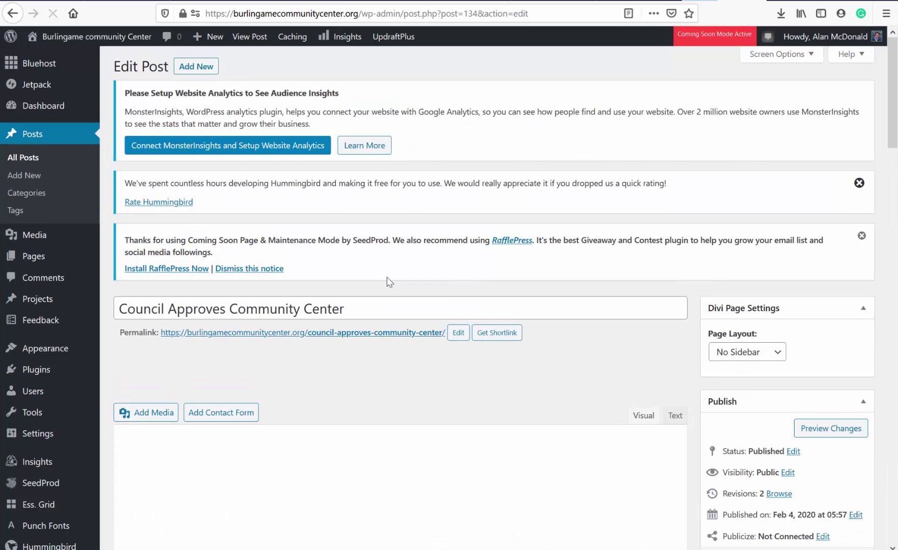
{"action": "scroll", "coordinate": [387, 278], "scroll_direction": "down", "scroll_amount": 3}
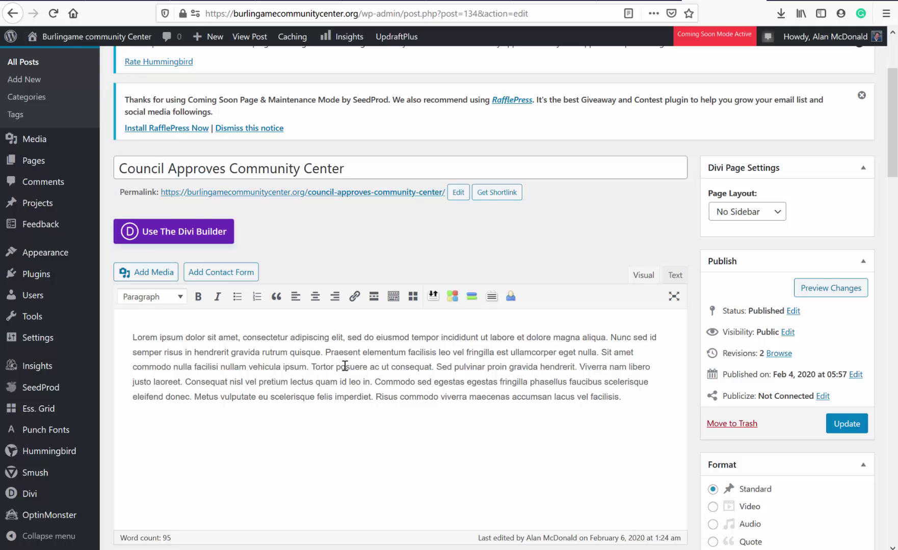
{"action": "scroll", "coordinate": [417, 352], "scroll_direction": "down", "scroll_amount": 3}
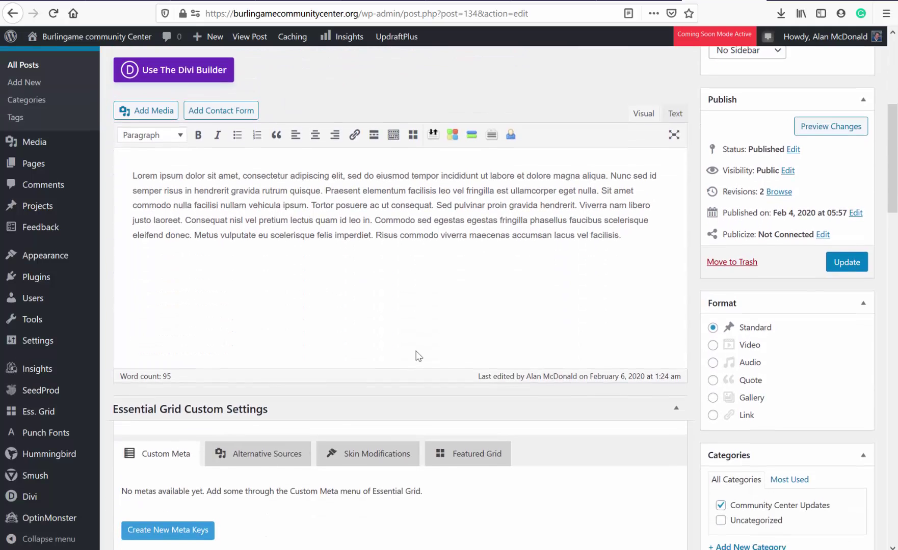
{"action": "scroll", "coordinate": [417, 355], "scroll_direction": "up", "scroll_amount": 2}
{"action": "scroll", "coordinate": [417, 356], "scroll_direction": "up", "scroll_amount": 2}
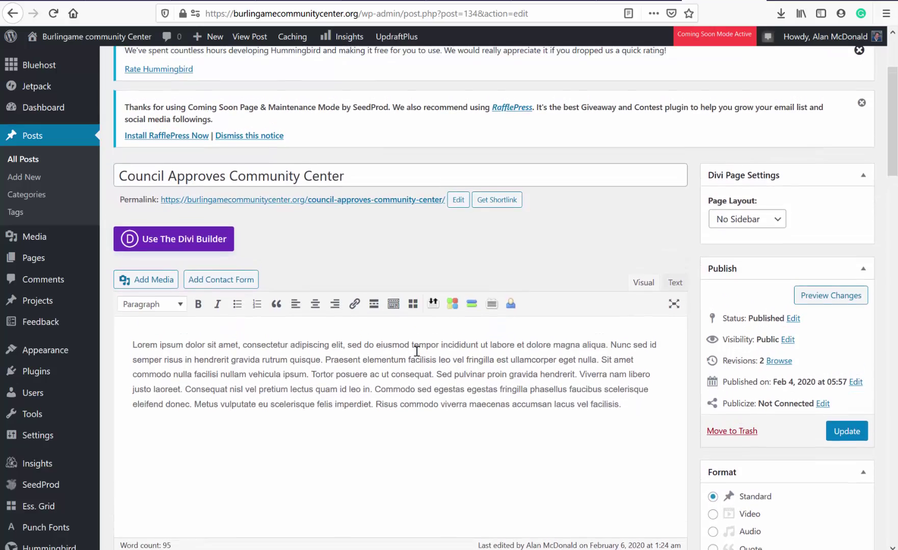
{"action": "scroll", "coordinate": [417, 355], "scroll_direction": "down", "scroll_amount": 2}
{"action": "scroll", "coordinate": [417, 356], "scroll_direction": "up", "scroll_amount": 3}
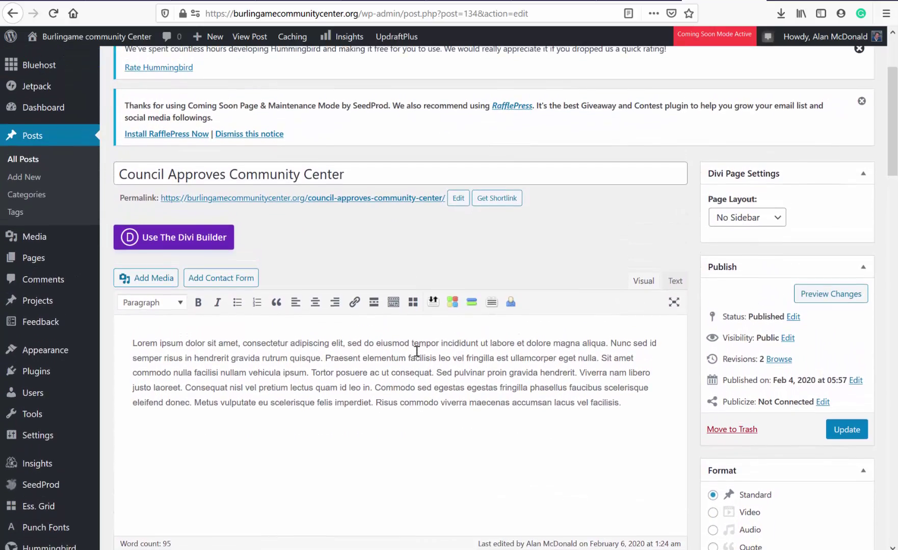
{"action": "scroll", "coordinate": [417, 353], "scroll_direction": "down", "scroll_amount": 2}
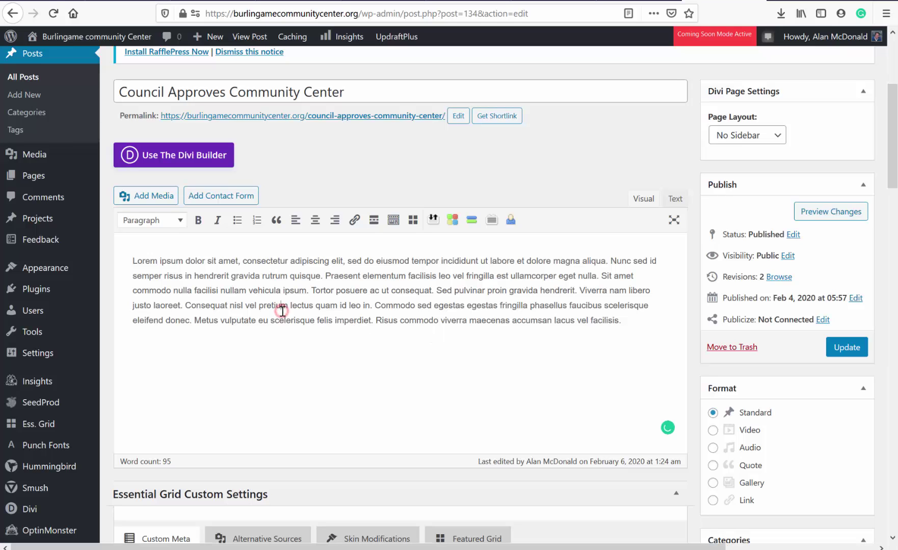
{"action": "double_click", "coordinate": [495, 287]}
{"action": "scroll", "coordinate": [697, 376], "scroll_direction": "down", "scroll_amount": 1}
{"action": "scroll", "coordinate": [697, 376], "scroll_direction": "up", "scroll_amount": 2}
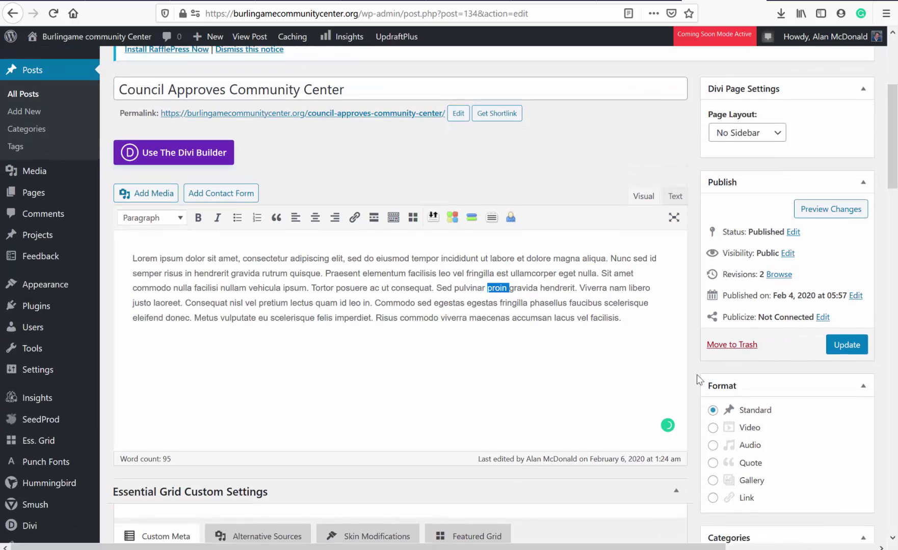
Step: Switch the "Council Approves Community Center" post from the standard editor to the Divi Builder
{"action": "left_click", "coordinate": [167, 163]}
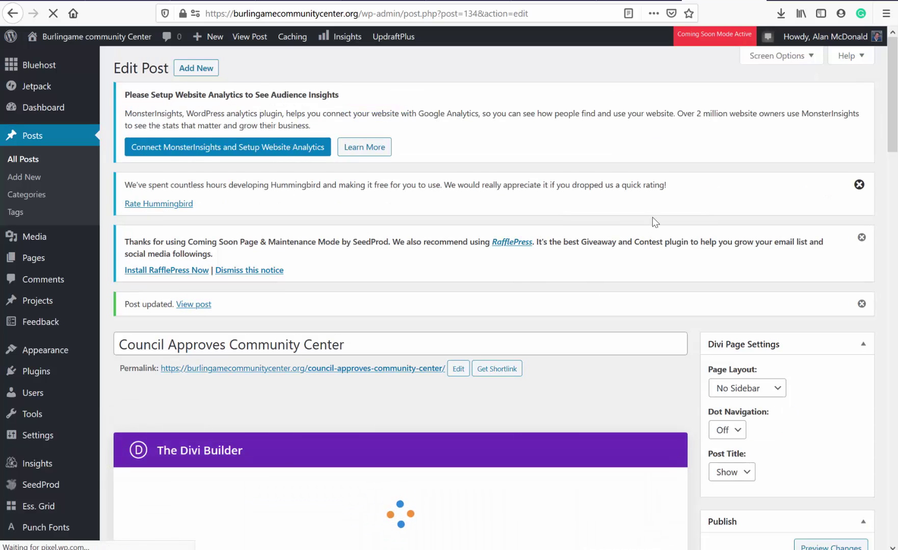
{"action": "scroll", "coordinate": [652, 220], "scroll_direction": "down", "scroll_amount": 3}
{"action": "scroll", "coordinate": [655, 223], "scroll_direction": "up", "scroll_amount": 2}
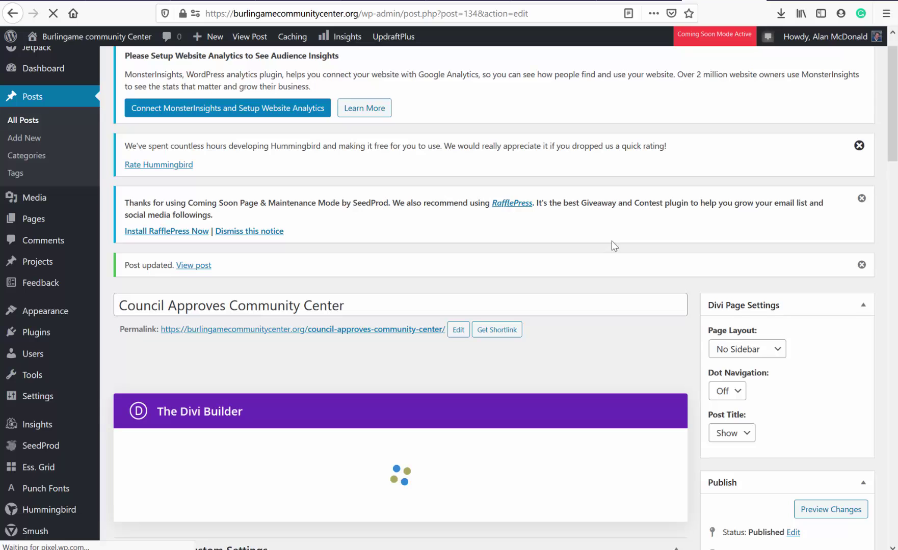
Step: Start the Divi Builder with the post's existing content, and return the post to the standard editor, accepting the loss of builder content
{"action": "scroll", "coordinate": [611, 242], "scroll_direction": "down", "scroll_amount": 5}
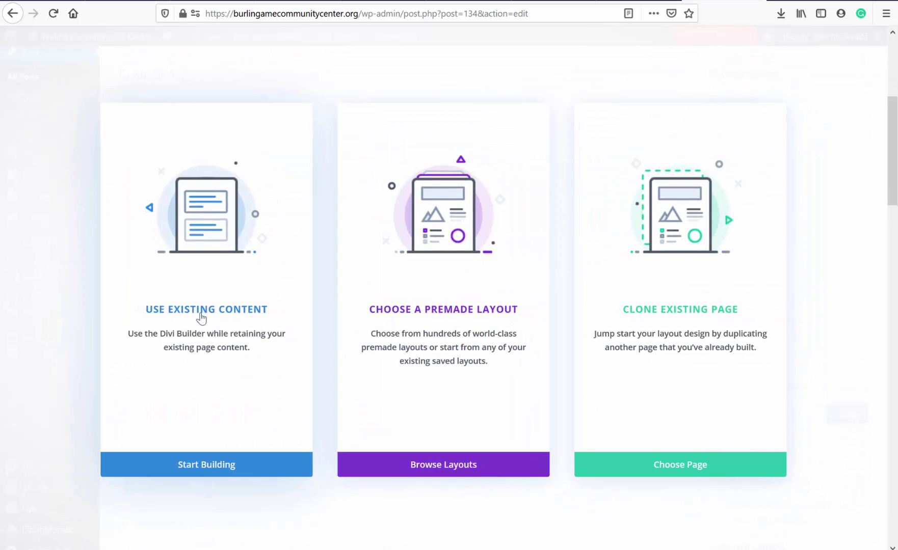
{"action": "left_click", "coordinate": [198, 313]}
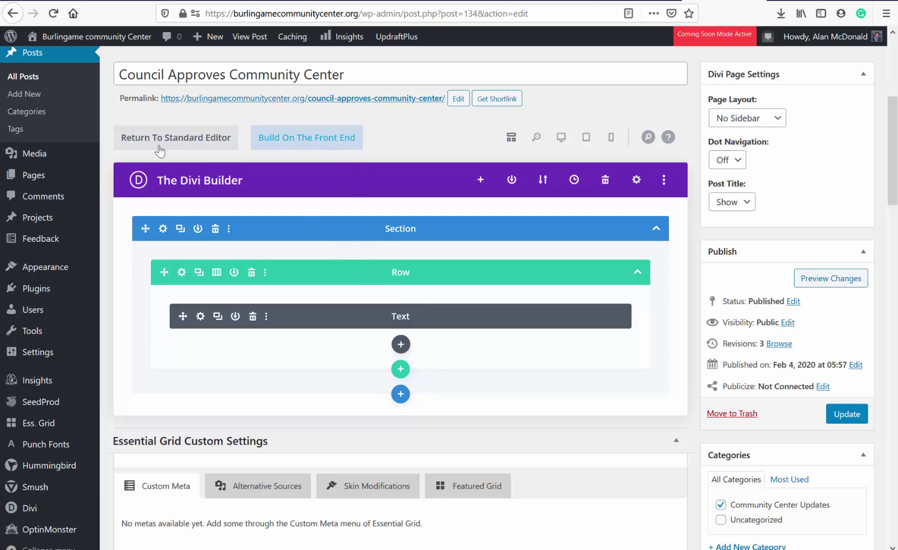
{"action": "left_click", "coordinate": [182, 141]}
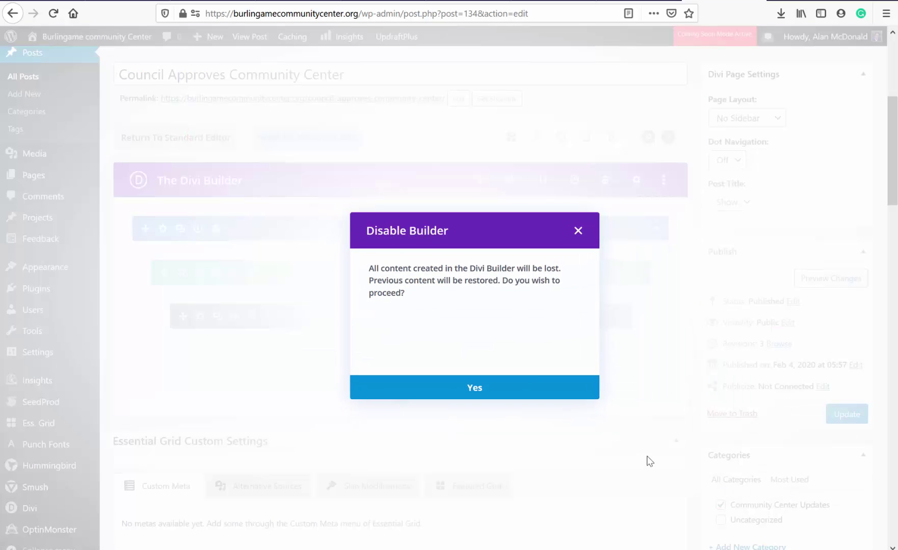
{"action": "left_click", "coordinate": [475, 391]}
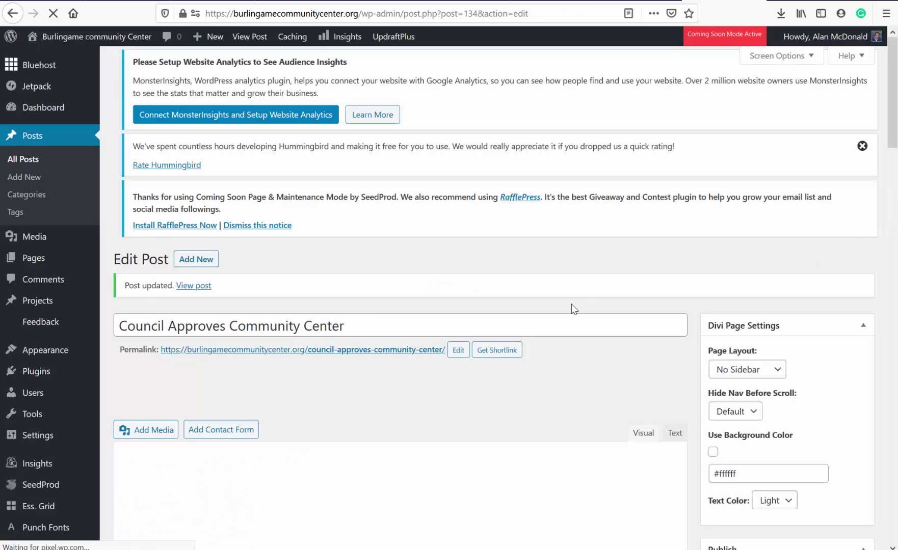
Step: Look over the post's body text, publishing options, format, categories, tags and featured image in the standard editor
{"action": "scroll", "coordinate": [358, 342], "scroll_direction": "down", "scroll_amount": 4}
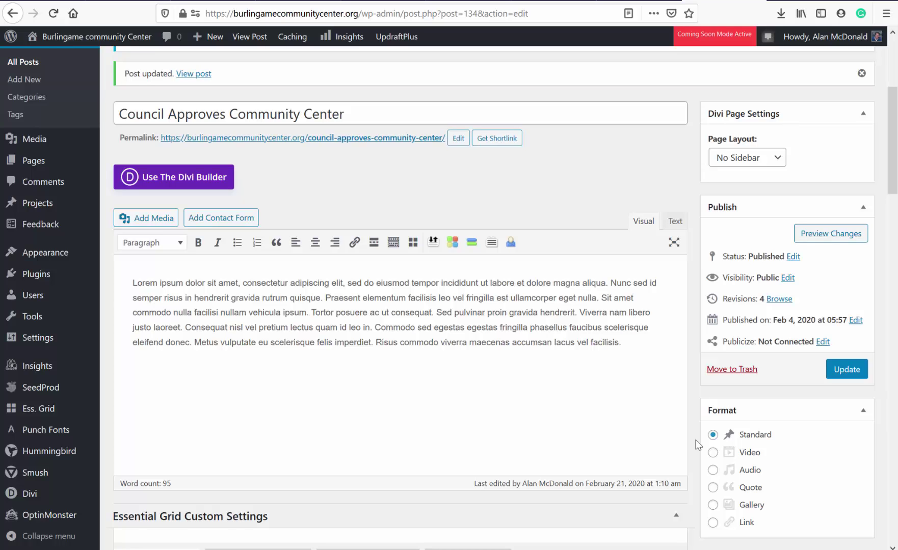
{"action": "scroll", "coordinate": [698, 445], "scroll_direction": "down", "scroll_amount": 5}
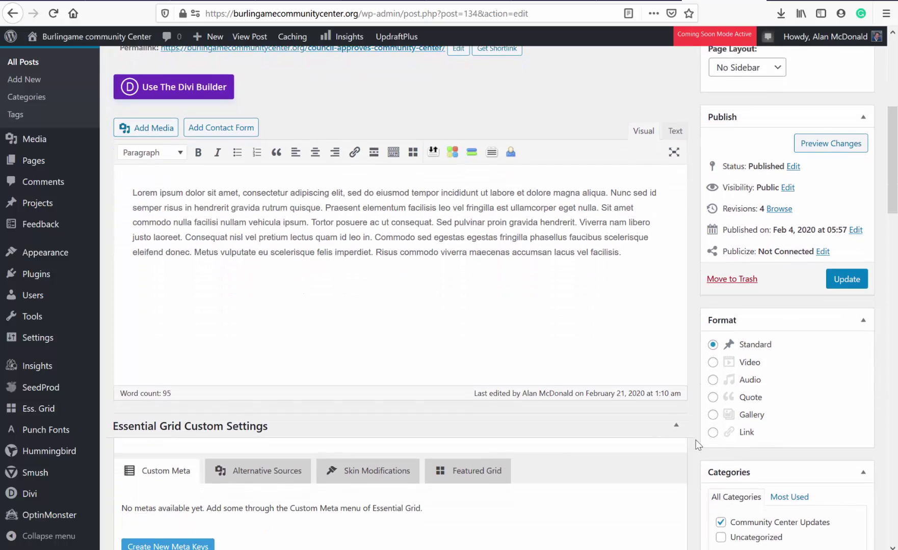
{"action": "scroll", "coordinate": [698, 445], "scroll_direction": "down", "scroll_amount": 2}
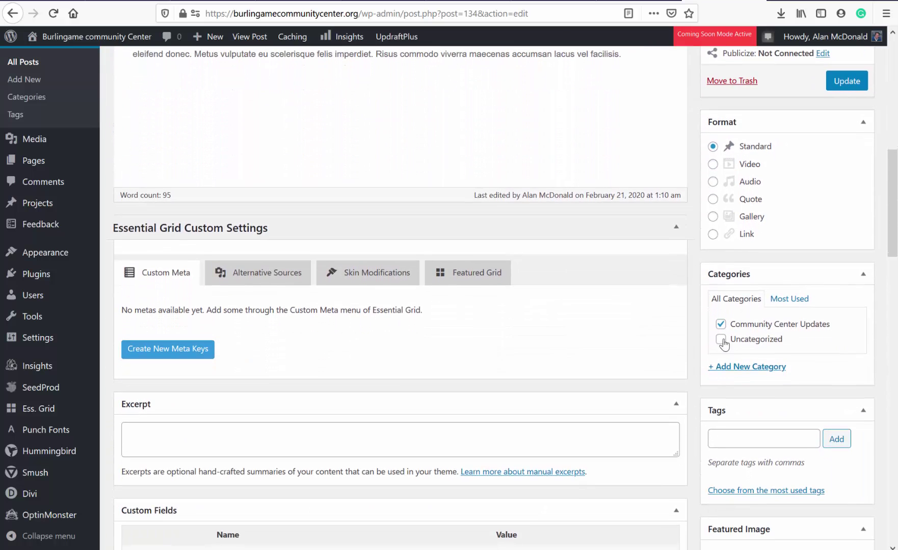
{"action": "scroll", "coordinate": [745, 421], "scroll_direction": "down", "scroll_amount": 5}
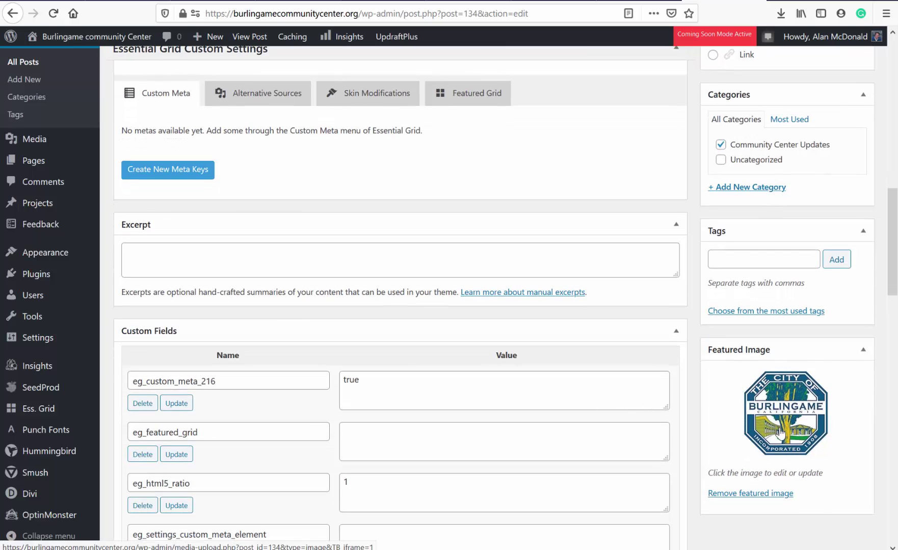
{"action": "scroll", "coordinate": [728, 429], "scroll_direction": "up", "scroll_amount": 11}
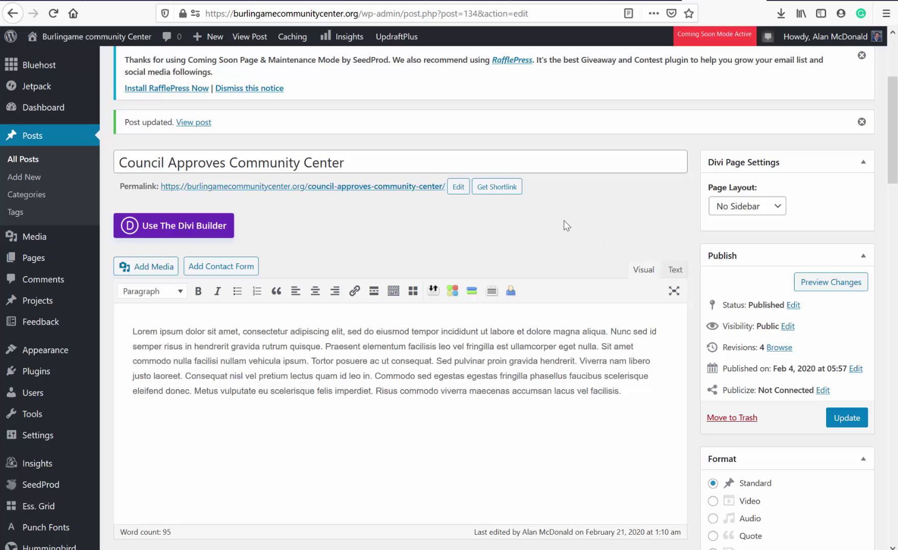
{"action": "scroll", "coordinate": [356, 218], "scroll_direction": "up", "scroll_amount": 1}
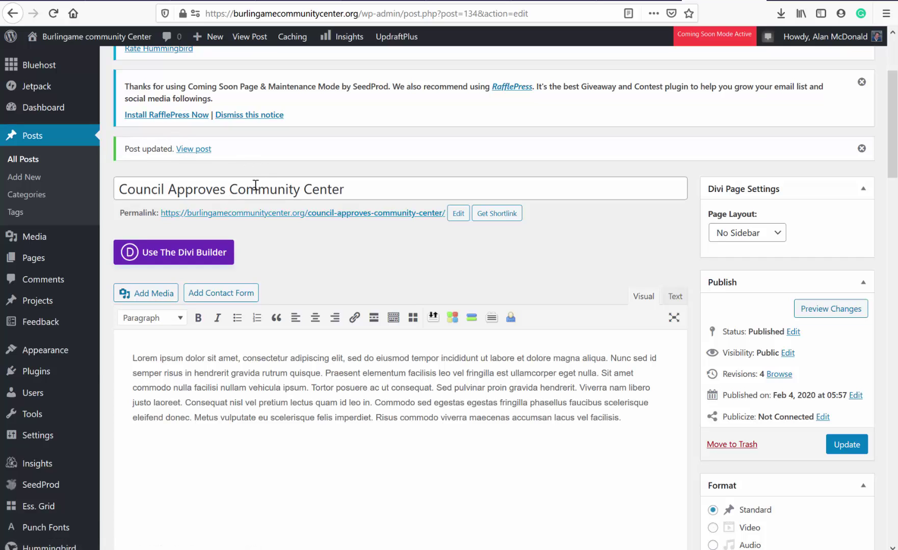
{"action": "scroll", "coordinate": [252, 186], "scroll_direction": "up", "scroll_amount": 5}
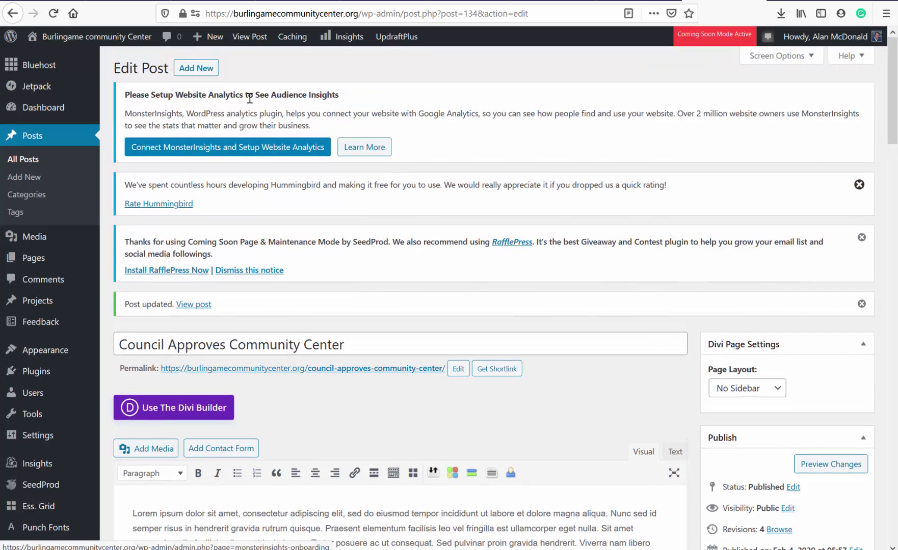
{"action": "mouse_move", "coordinate": [207, 40]}
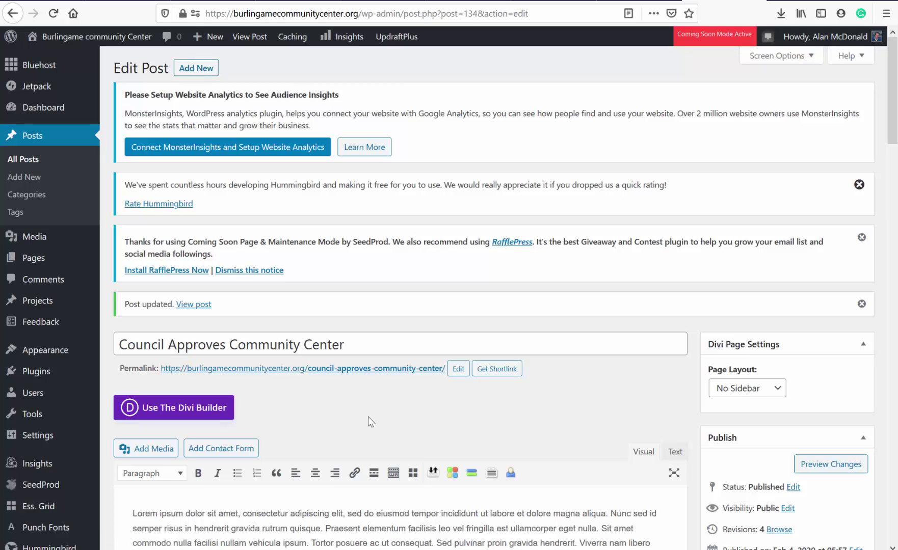
{"action": "scroll", "coordinate": [367, 420], "scroll_direction": "down", "scroll_amount": 2}
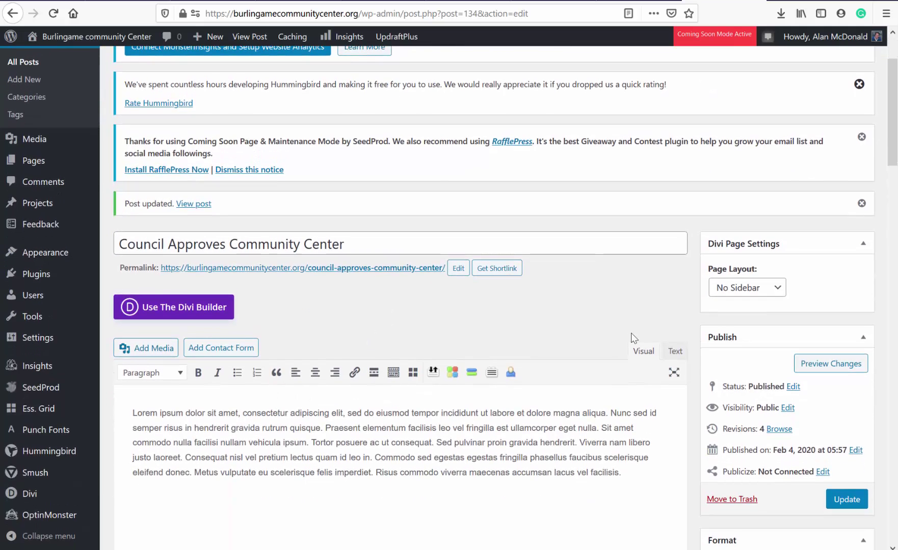
{"action": "scroll", "coordinate": [632, 338], "scroll_direction": "down", "scroll_amount": 2}
{"action": "scroll", "coordinate": [632, 338], "scroll_direction": "up", "scroll_amount": 2}
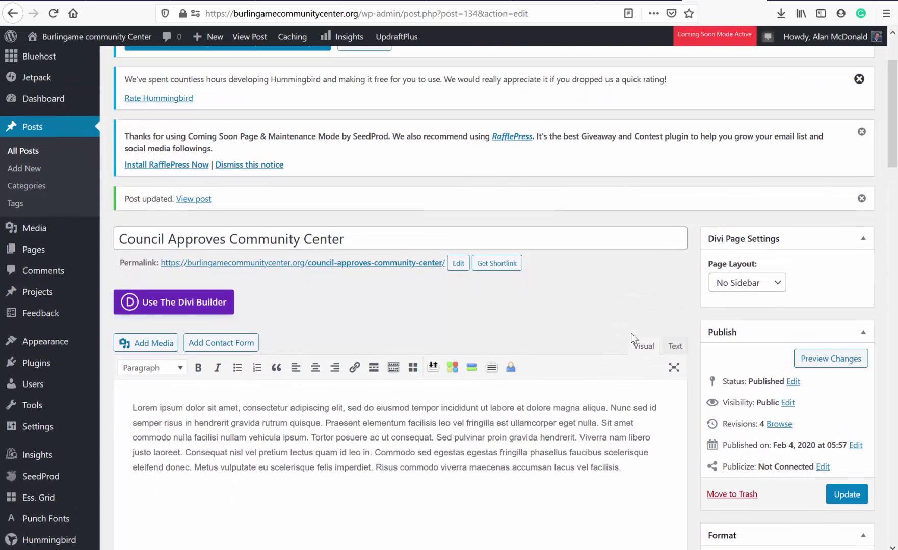
{"action": "scroll", "coordinate": [631, 337], "scroll_direction": "up", "scroll_amount": 1}
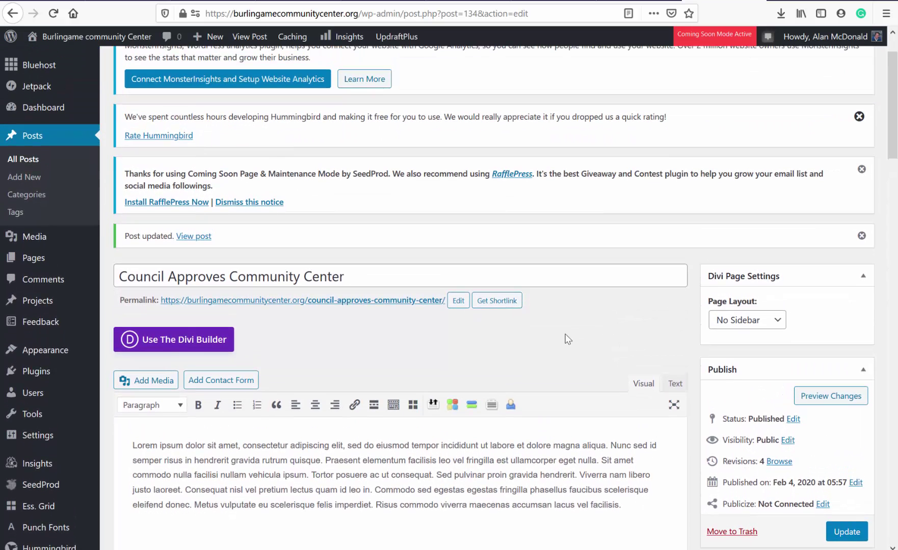
{"action": "scroll", "coordinate": [567, 339], "scroll_direction": "down", "scroll_amount": 7}
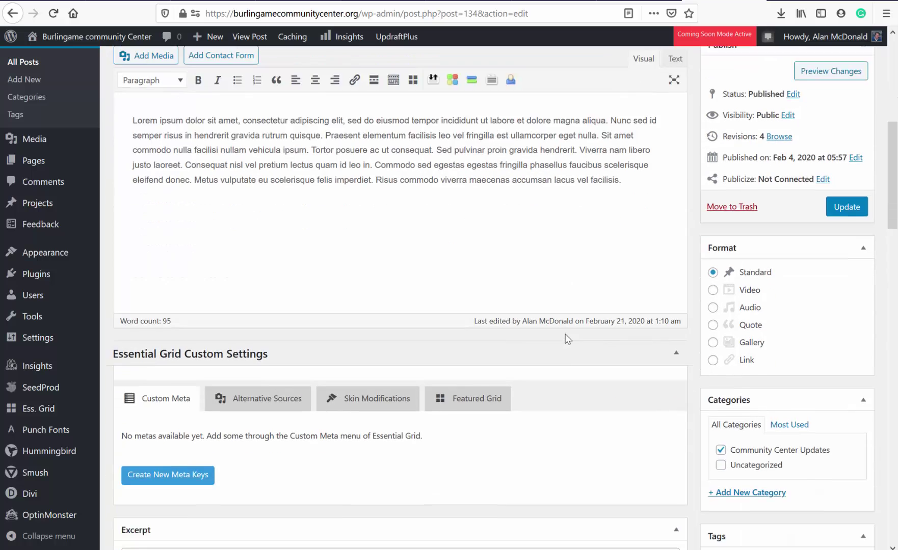
{"action": "scroll", "coordinate": [566, 336], "scroll_direction": "up", "scroll_amount": 6}
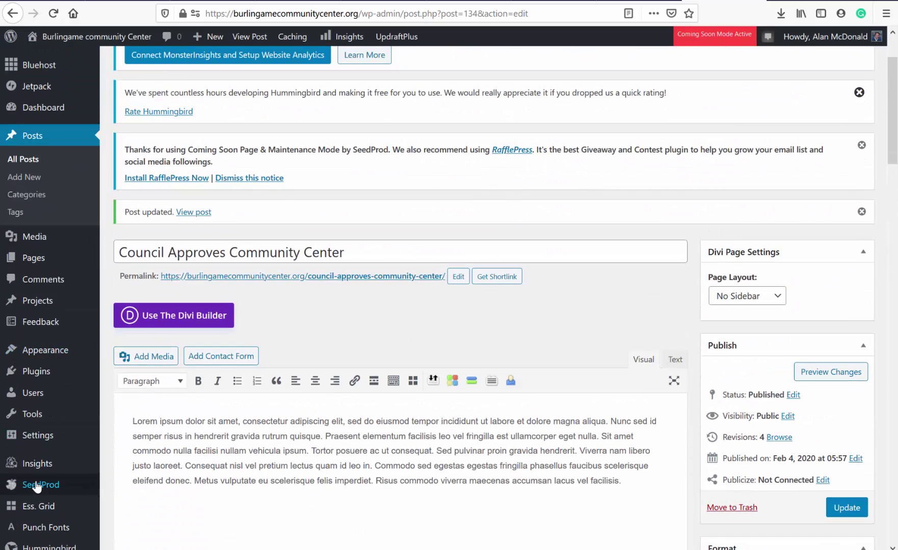
Step: Go to the Divi Theme Builder and open the Global Header of the Default Website Template for editing
{"action": "scroll", "coordinate": [32, 486], "scroll_direction": "down", "scroll_amount": 2}
{"action": "mouse_move", "coordinate": [66, 348]}
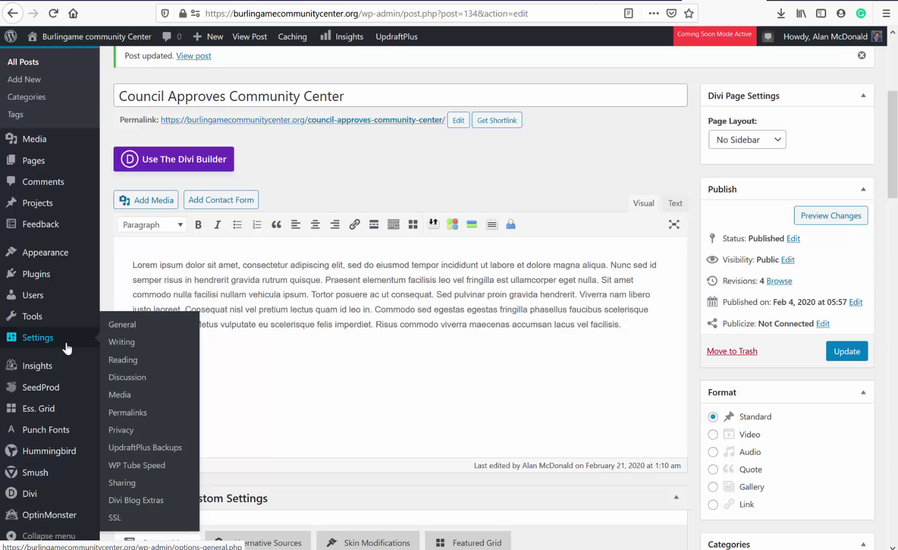
{"action": "mouse_move", "coordinate": [31, 499]}
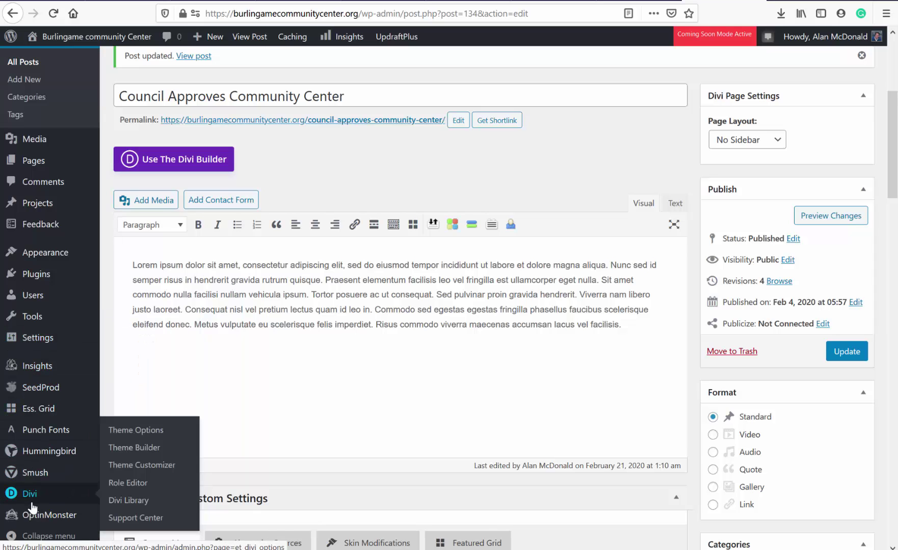
{"action": "left_click", "coordinate": [128, 453]}
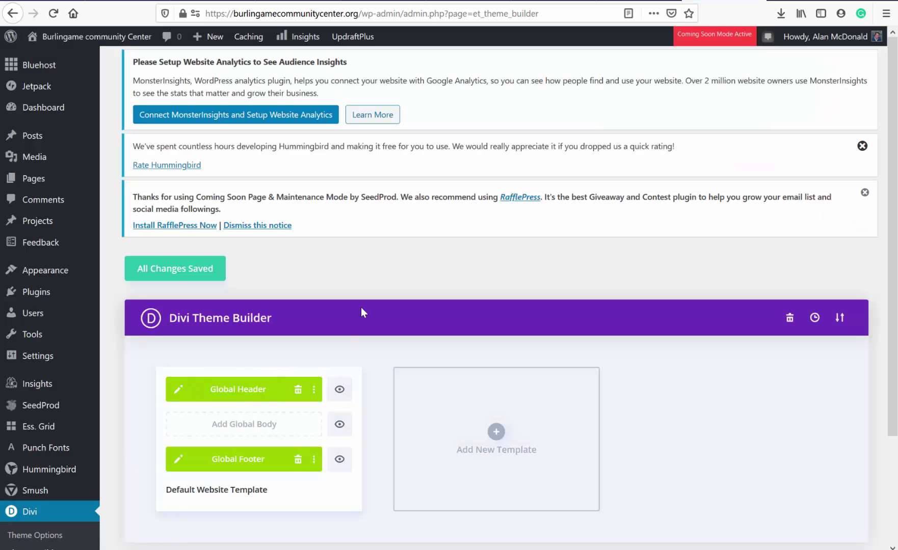
{"action": "scroll", "coordinate": [361, 313], "scroll_direction": "down", "scroll_amount": 3}
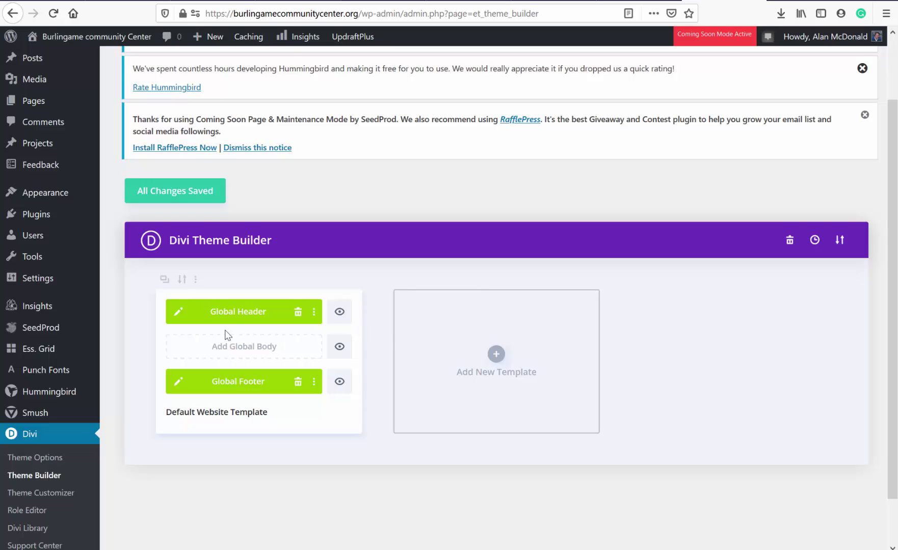
{"action": "left_click", "coordinate": [179, 313]}
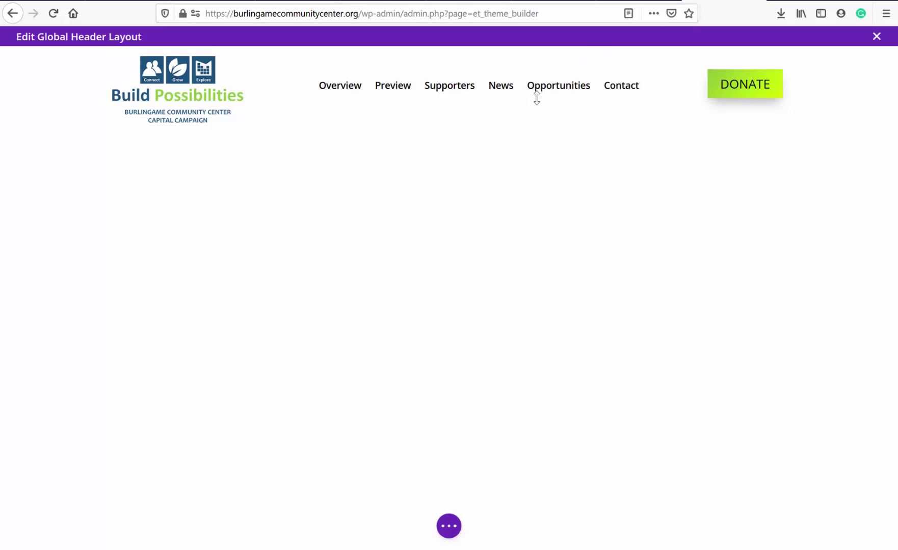
Step: Inspect the modules in the global header and the column layout choices of its row, leaving the layout as it is
{"action": "mouse_move", "coordinate": [428, 99]}
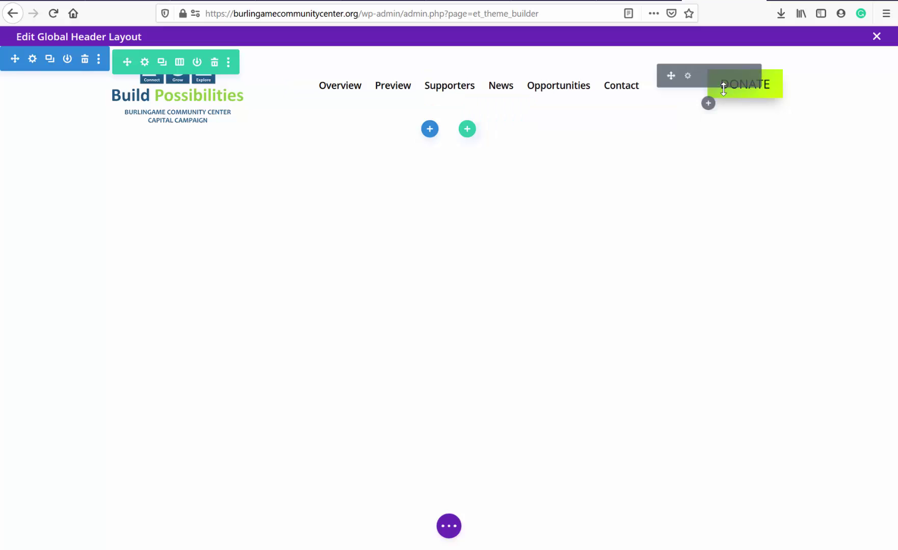
{"action": "mouse_move", "coordinate": [706, 94]}
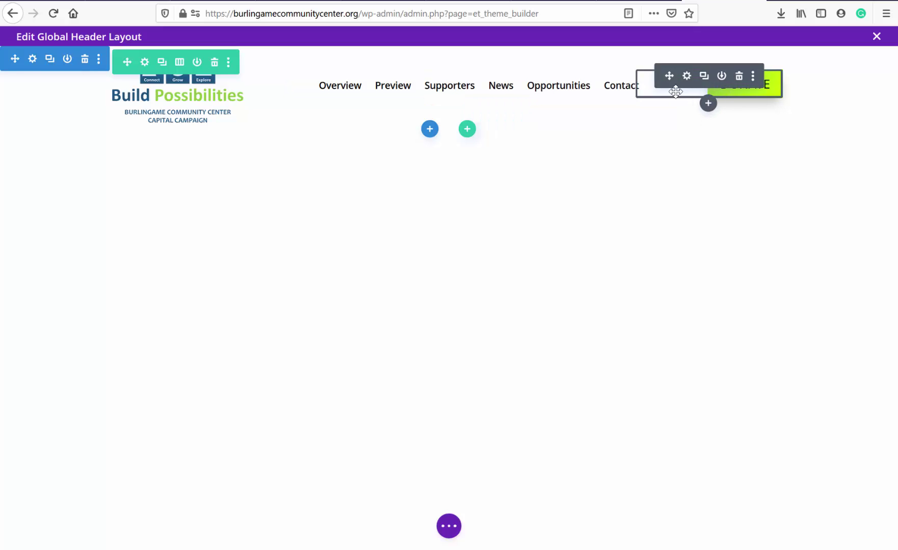
{"action": "mouse_move", "coordinate": [591, 90]}
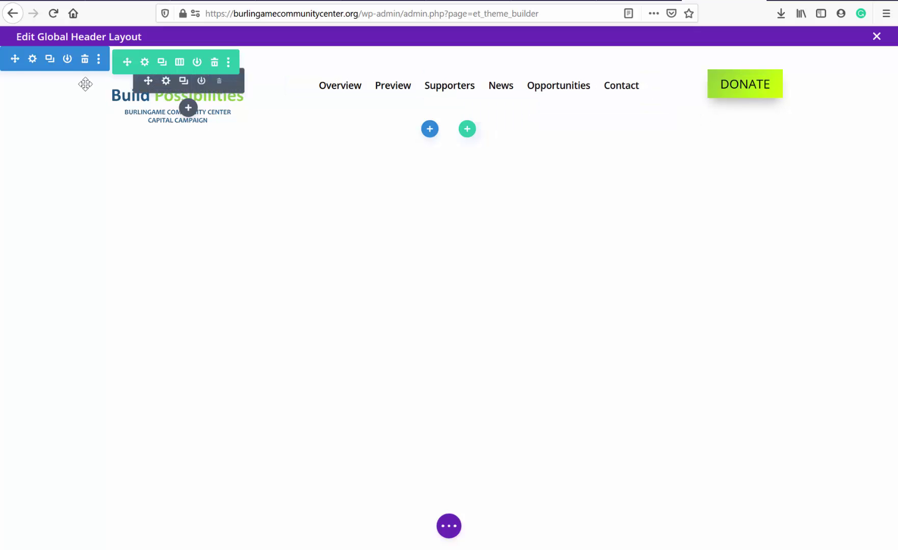
{"action": "mouse_move", "coordinate": [156, 74]}
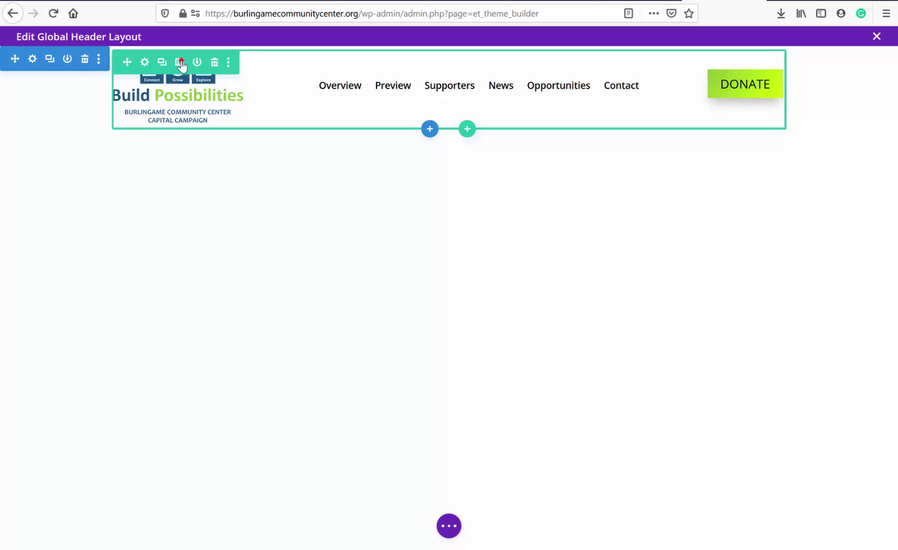
{"action": "left_click", "coordinate": [181, 63]}
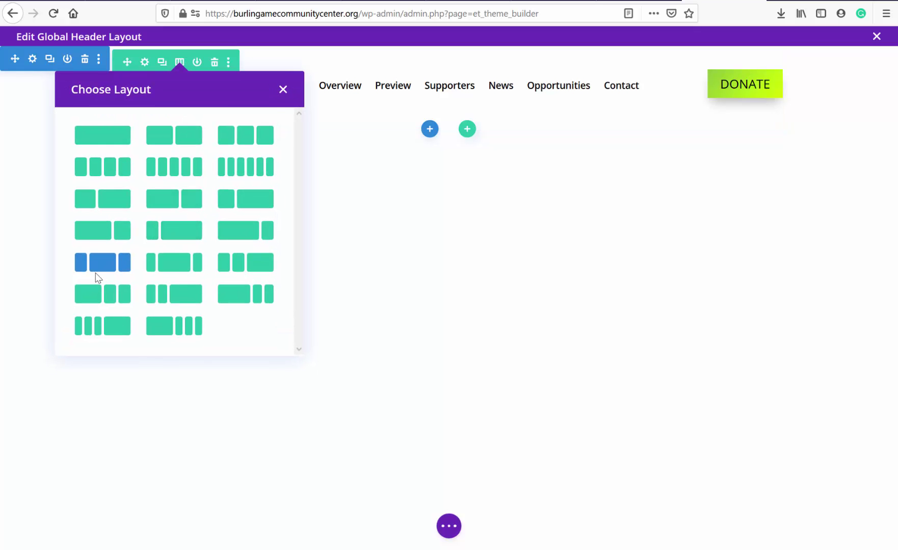
{"action": "left_click", "coordinate": [281, 90]}
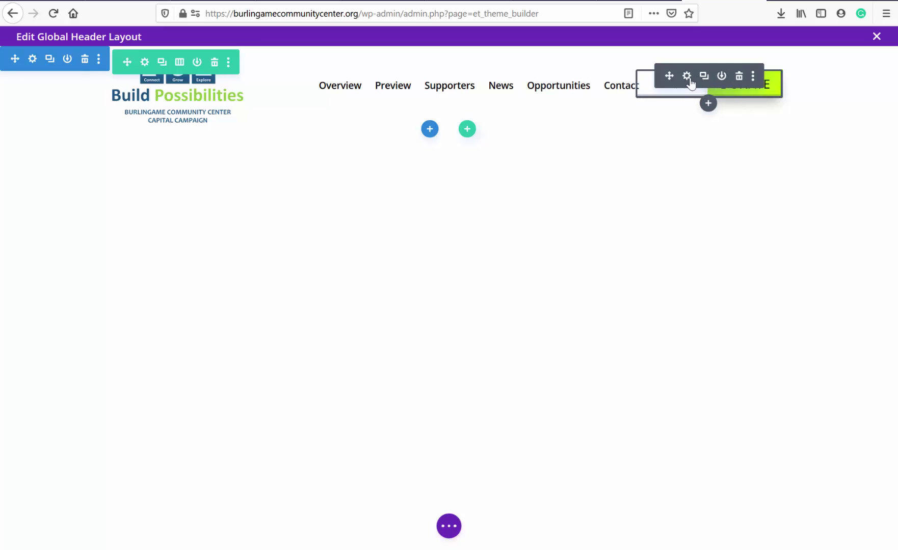
Step: Open the DONATE button's design settings and examine its alignment options for desktop, tablet and phone
{"action": "left_click", "coordinate": [687, 78]}
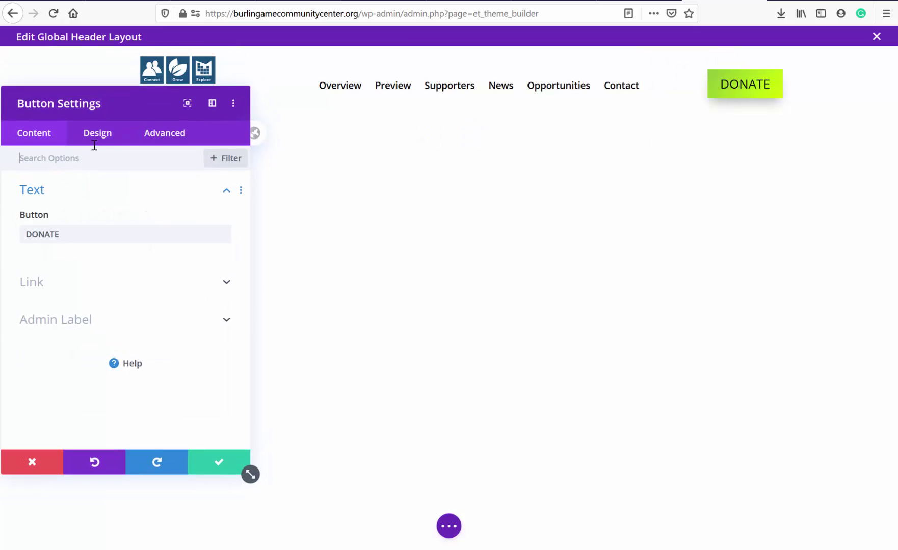
{"action": "left_click", "coordinate": [90, 139]}
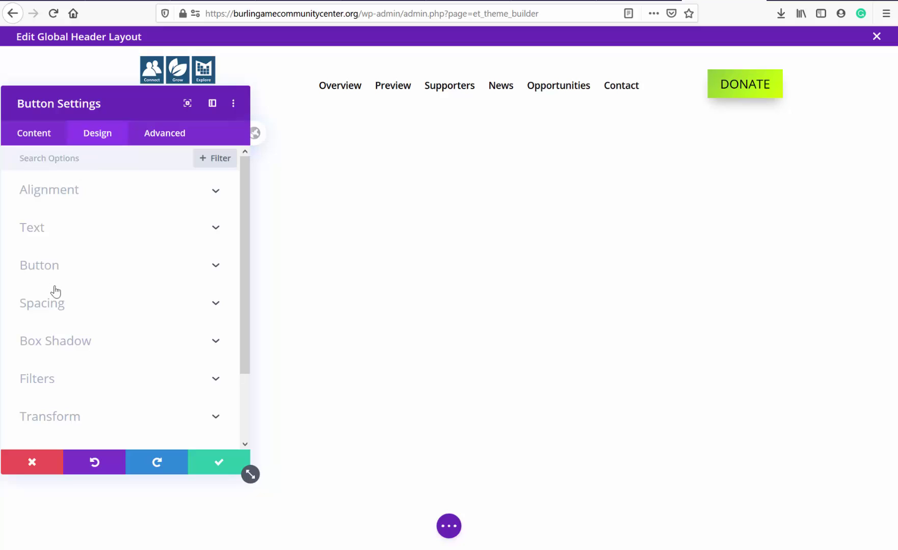
{"action": "left_click", "coordinate": [73, 193]}
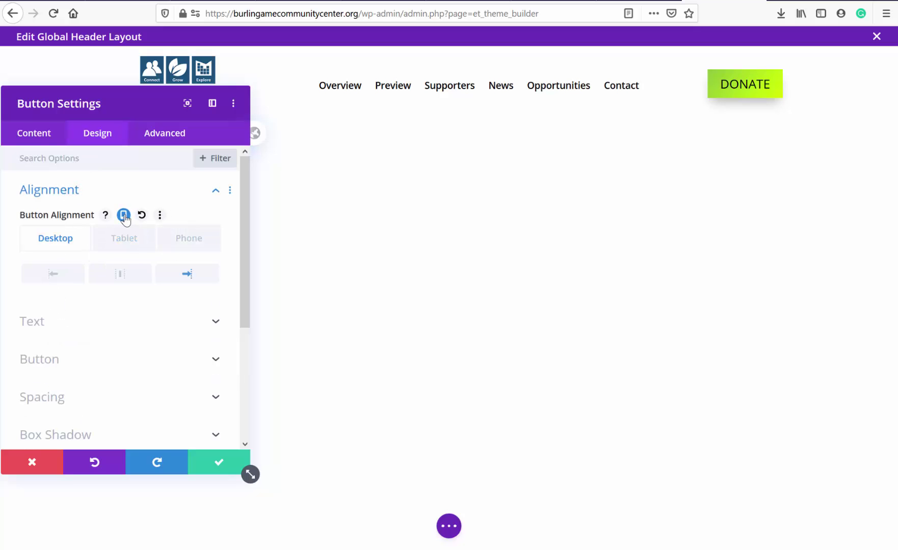
{"action": "left_click", "coordinate": [123, 214]}
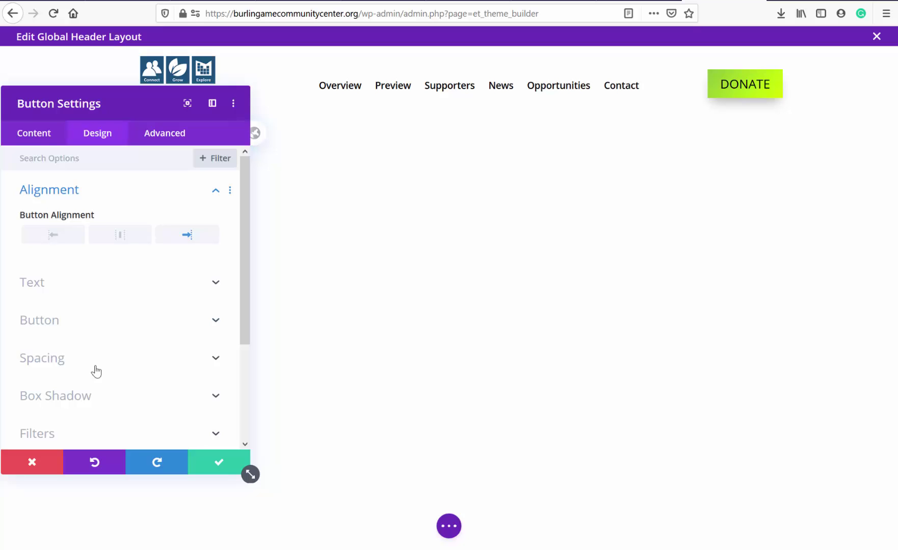
Step: Try the DONATE button without a box shadow and discard the button changes
{"action": "left_click", "coordinate": [101, 400]}
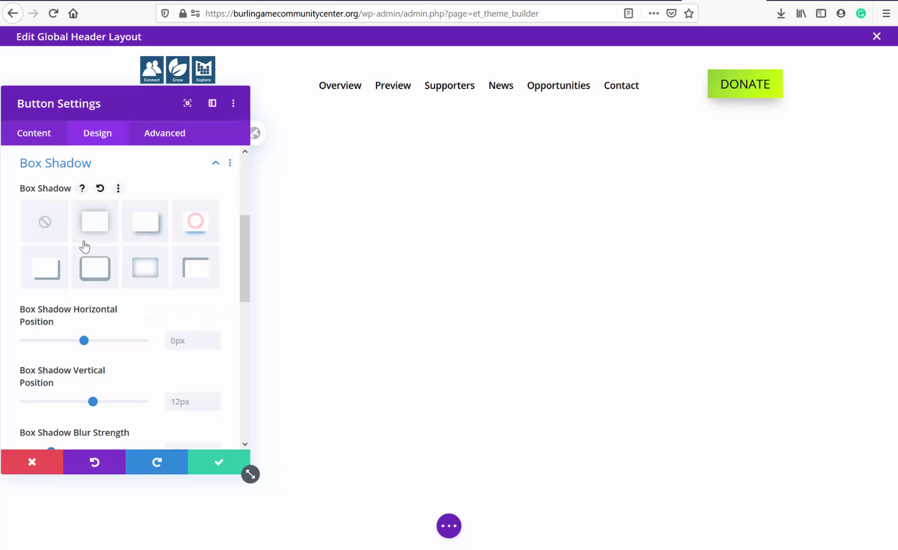
{"action": "left_click", "coordinate": [45, 222]}
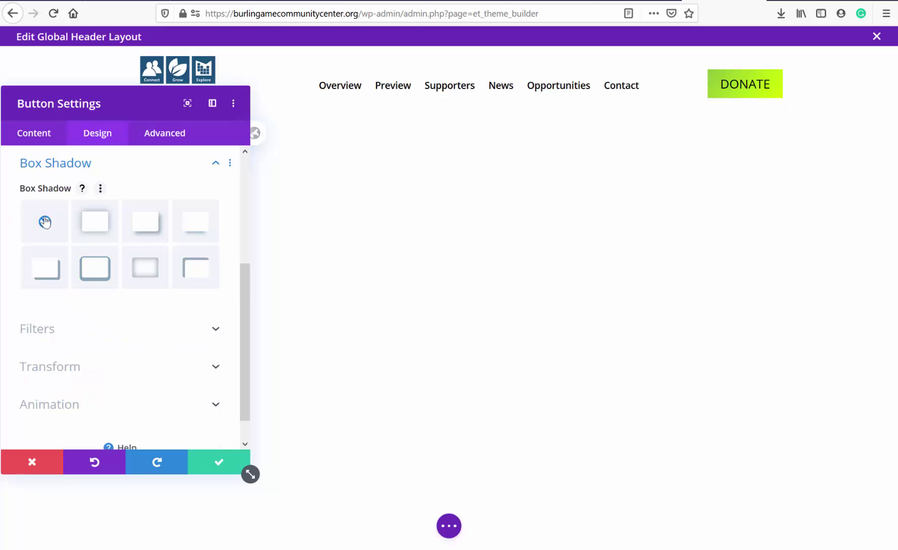
{"action": "left_click", "coordinate": [34, 464]}
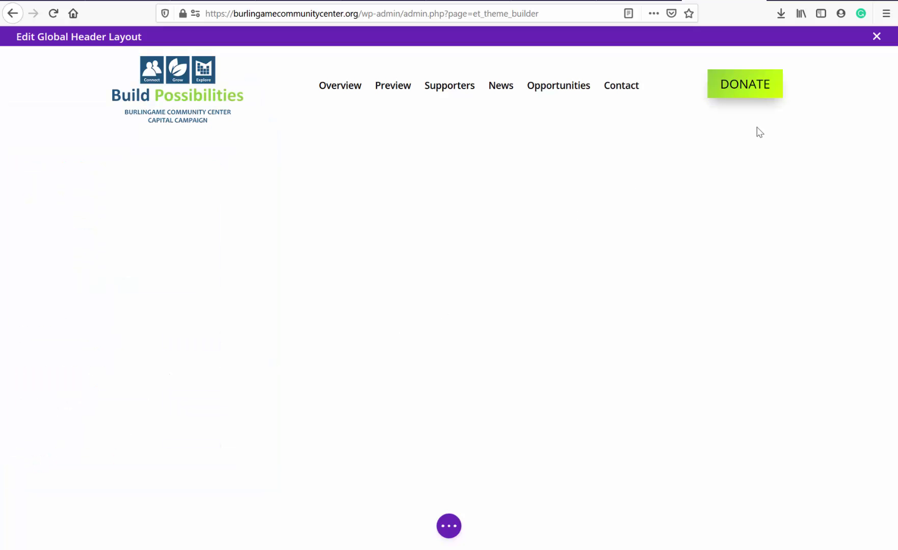
Step: Open the DONATE button's box shadow settings and compare its shadow color for desktop and hover
{"action": "mouse_move", "coordinate": [737, 88]}
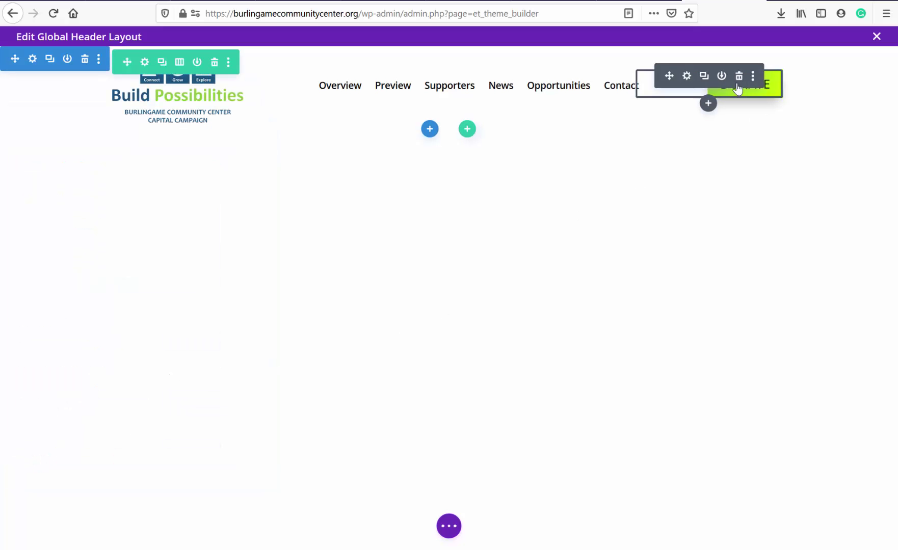
{"action": "left_click", "coordinate": [686, 78]}
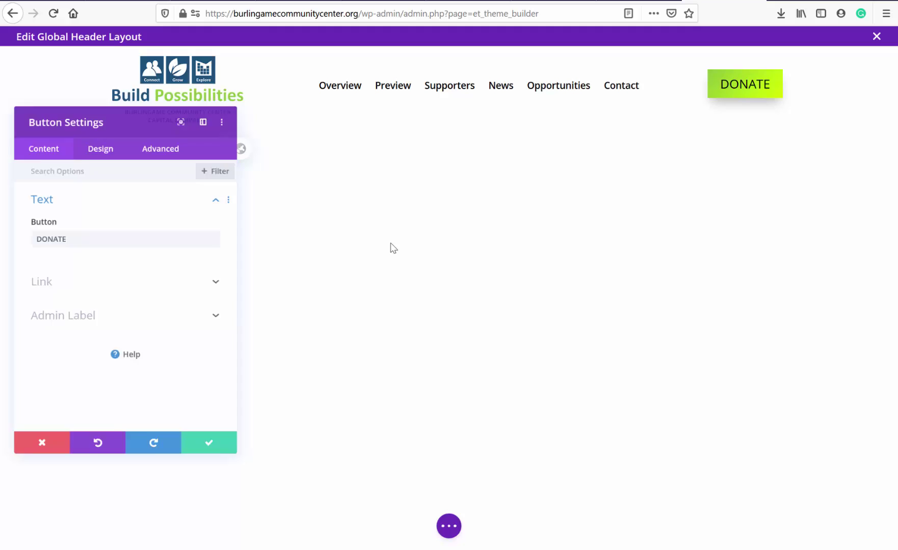
{"action": "left_click", "coordinate": [104, 140]}
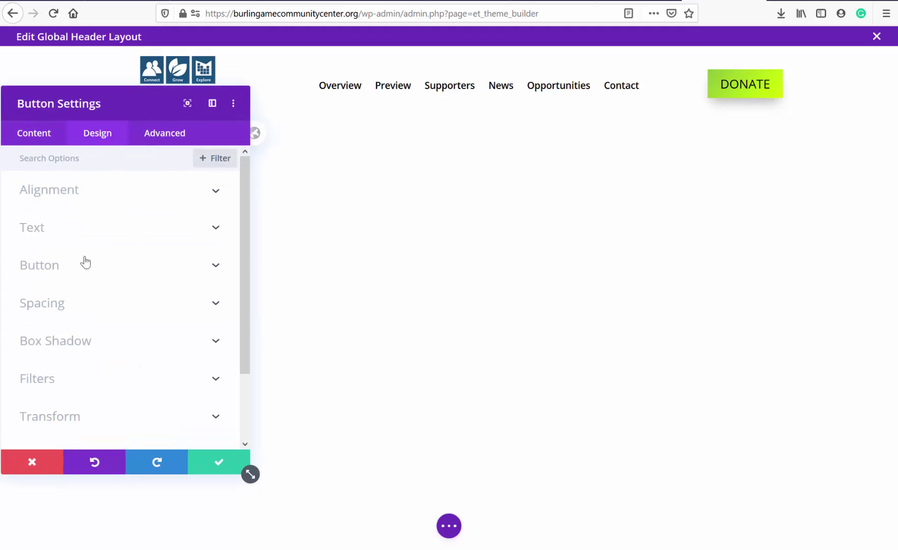
{"action": "left_click", "coordinate": [119, 341]}
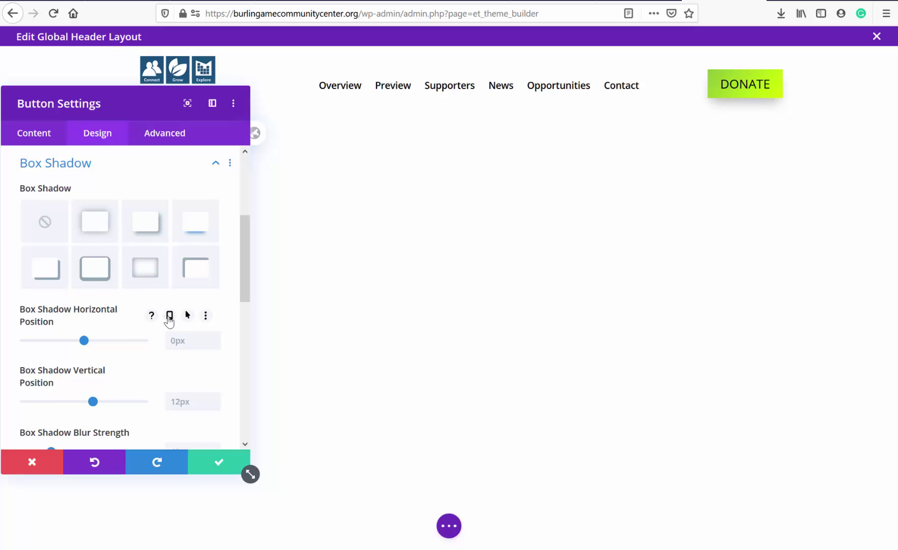
{"action": "scroll", "coordinate": [169, 321], "scroll_direction": "down", "scroll_amount": 5}
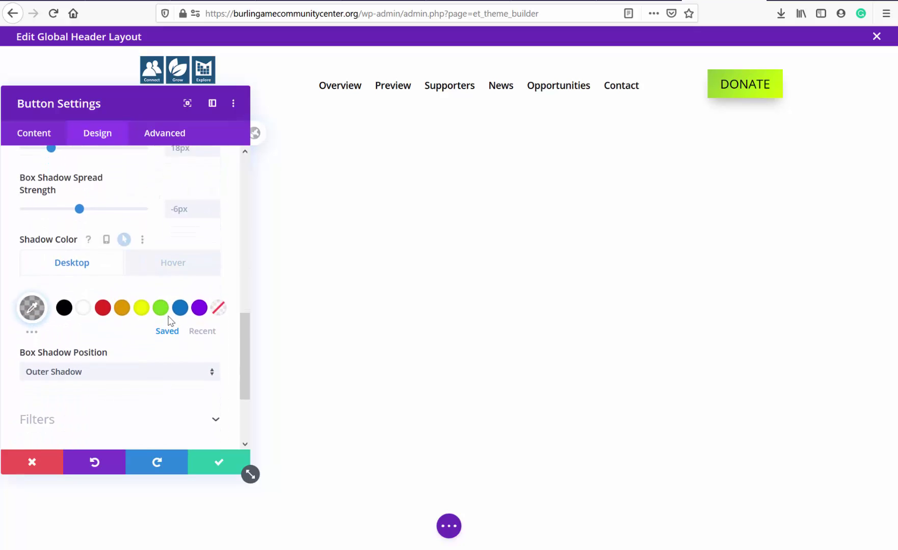
{"action": "scroll", "coordinate": [169, 321], "scroll_direction": "down", "scroll_amount": 1}
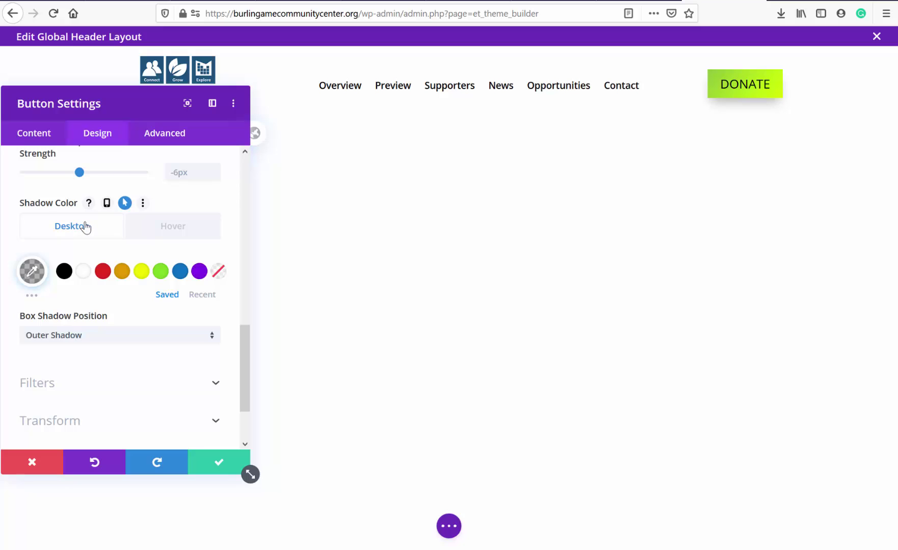
{"action": "left_click", "coordinate": [173, 228]}
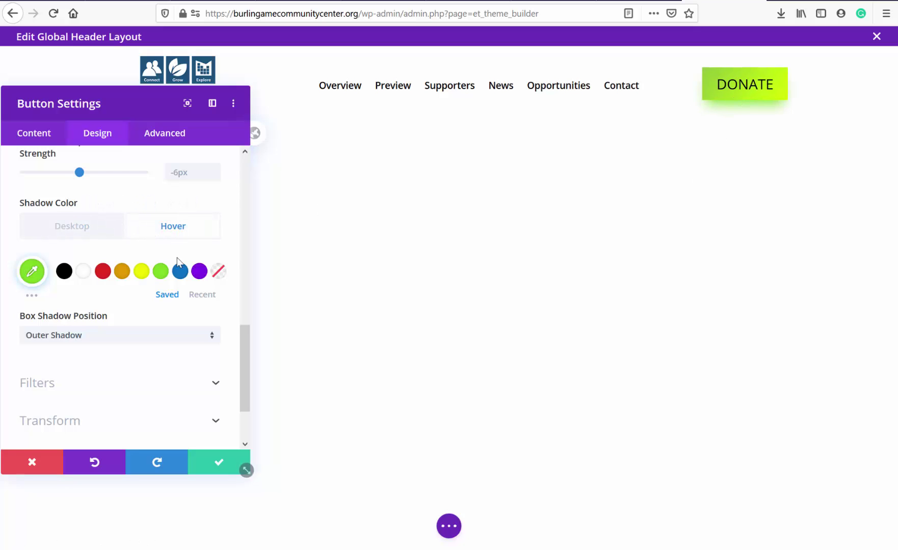
{"action": "left_click", "coordinate": [71, 230]}
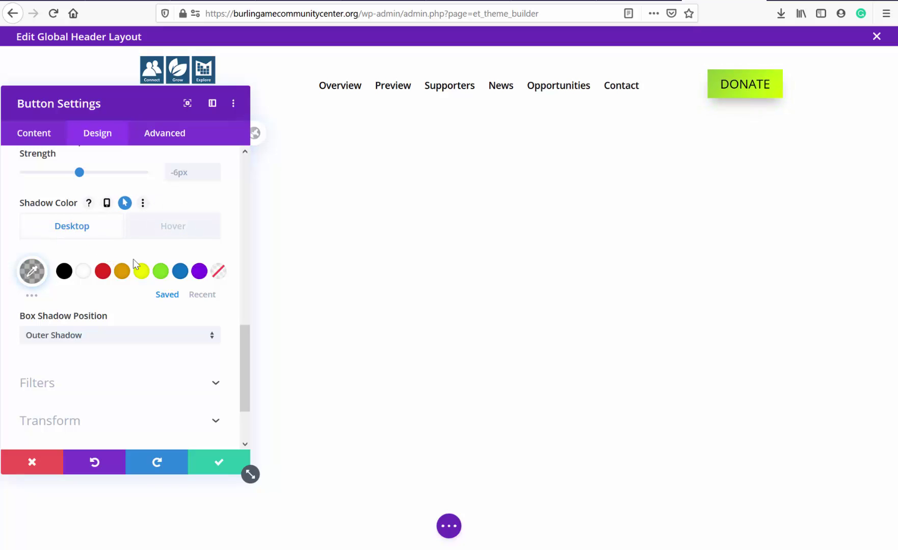
Step: Review the DONATE button's shadow position, blur and spread settings and the other design sections
{"action": "scroll", "coordinate": [133, 259], "scroll_direction": "up", "scroll_amount": 1}
{"action": "scroll", "coordinate": [134, 263], "scroll_direction": "down", "scroll_amount": 2}
{"action": "scroll", "coordinate": [134, 262], "scroll_direction": "up", "scroll_amount": 2}
{"action": "scroll", "coordinate": [134, 263], "scroll_direction": "up", "scroll_amount": 6}
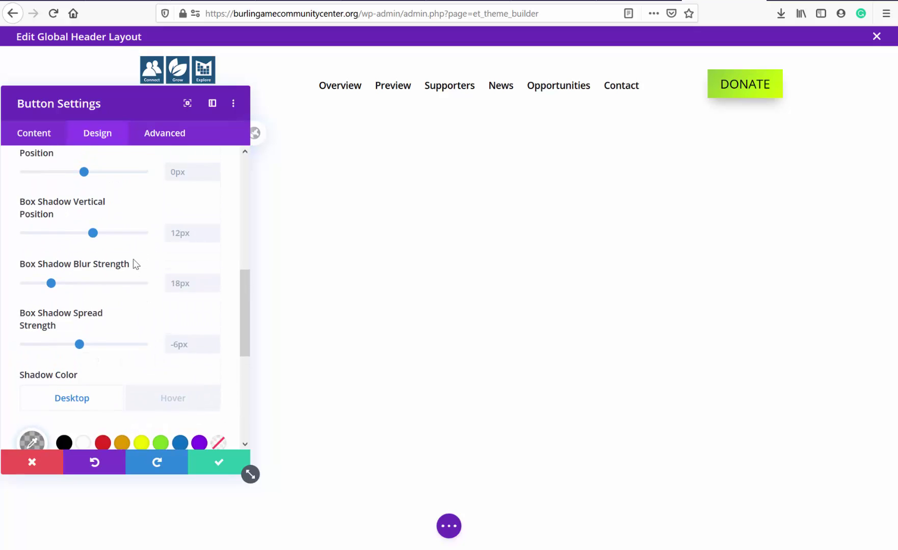
{"action": "scroll", "coordinate": [134, 265], "scroll_direction": "down", "scroll_amount": 8}
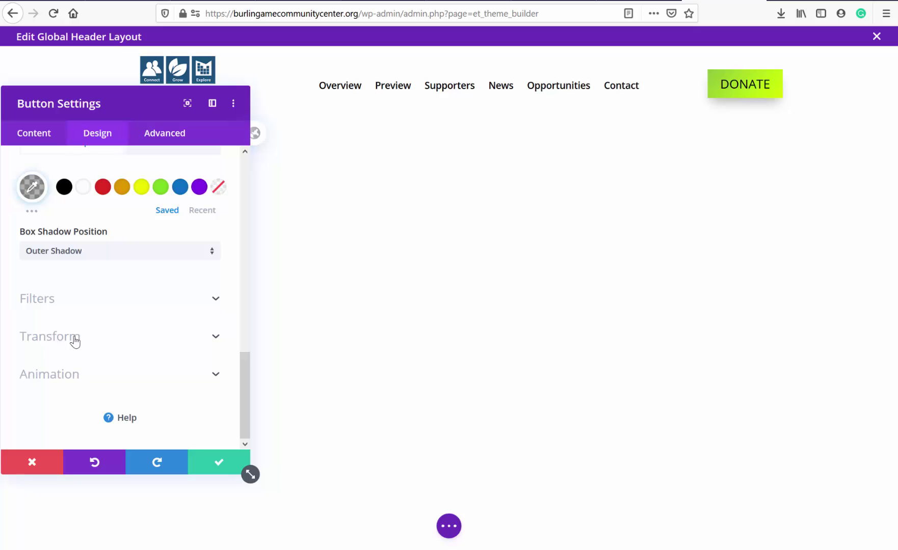
{"action": "scroll", "coordinate": [74, 340], "scroll_direction": "up", "scroll_amount": 3}
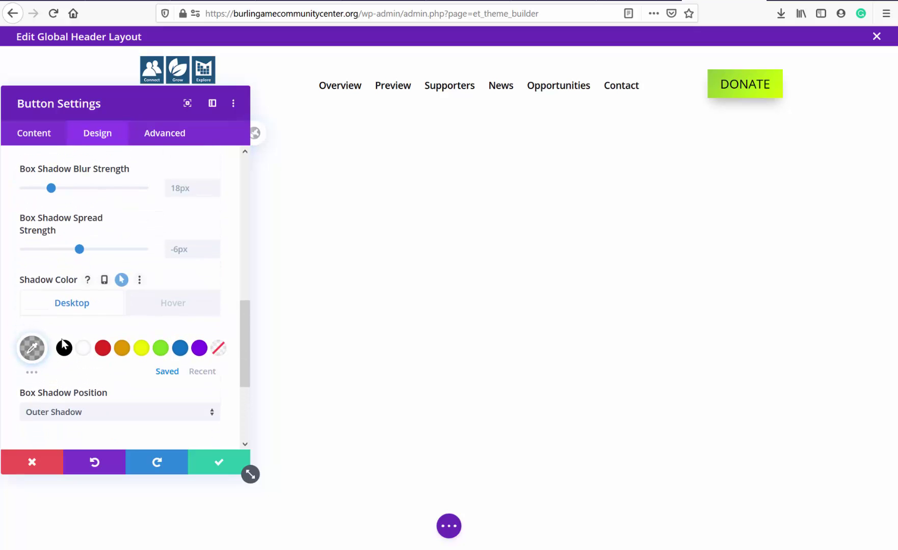
{"action": "scroll", "coordinate": [171, 330], "scroll_direction": "up", "scroll_amount": 8}
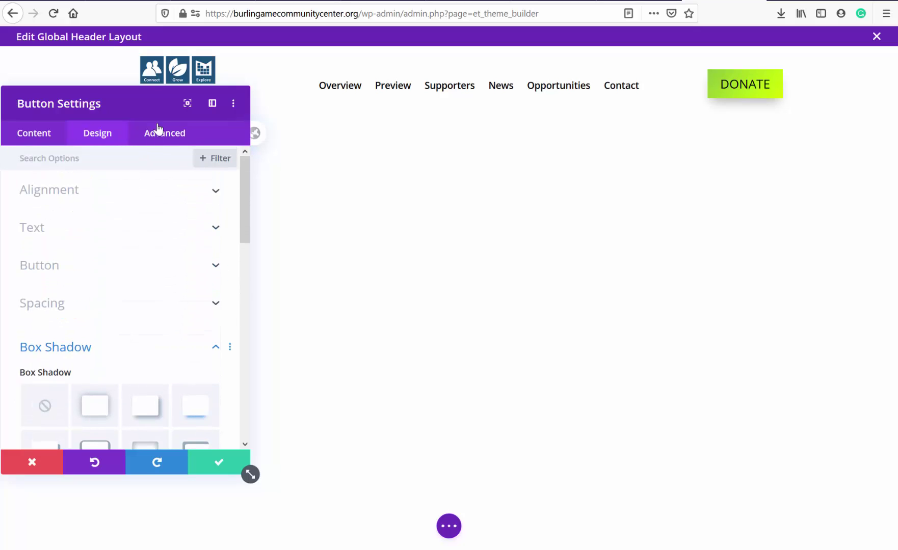
Step: Try left and center desktop alignment for the DONATE button, and return it to right alignment
{"action": "left_click", "coordinate": [79, 202]}
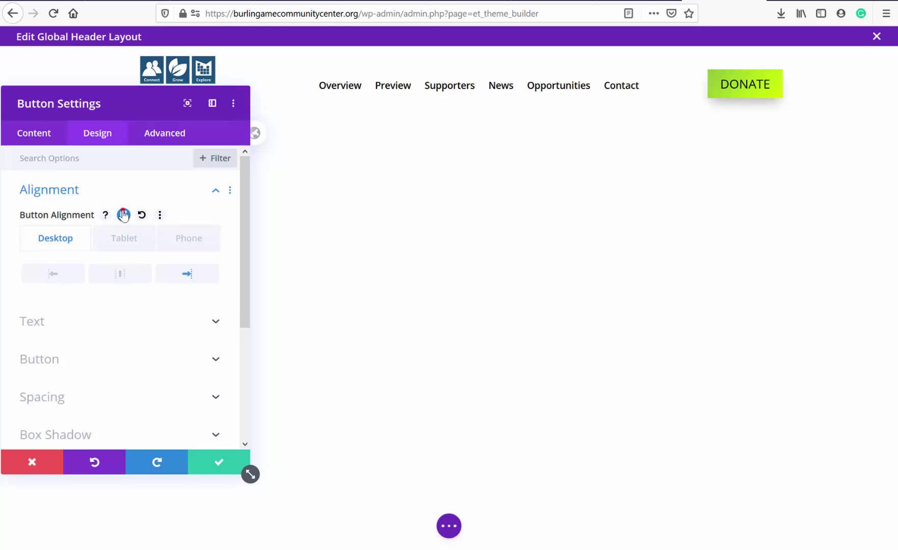
{"action": "left_click", "coordinate": [123, 214]}
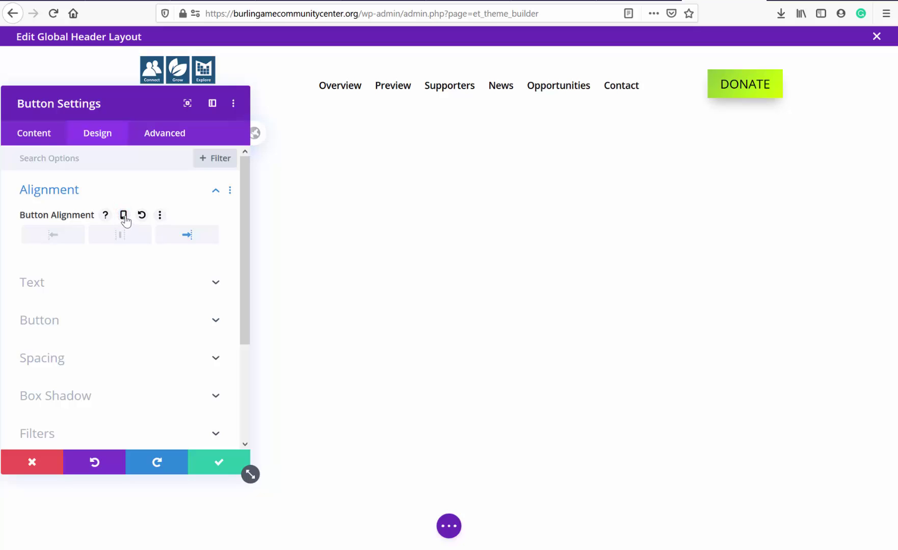
{"action": "left_click", "coordinate": [123, 216]}
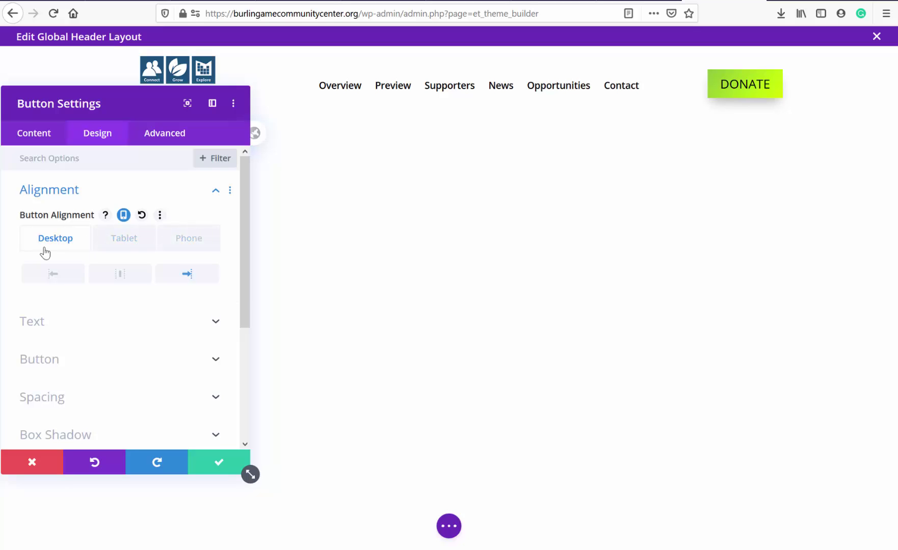
{"action": "left_click", "coordinate": [54, 277]}
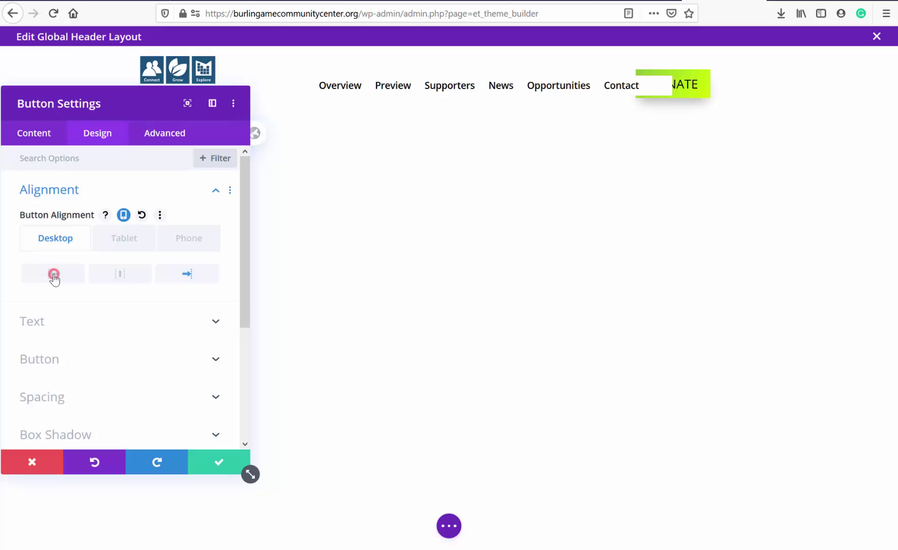
{"action": "left_click", "coordinate": [122, 274]}
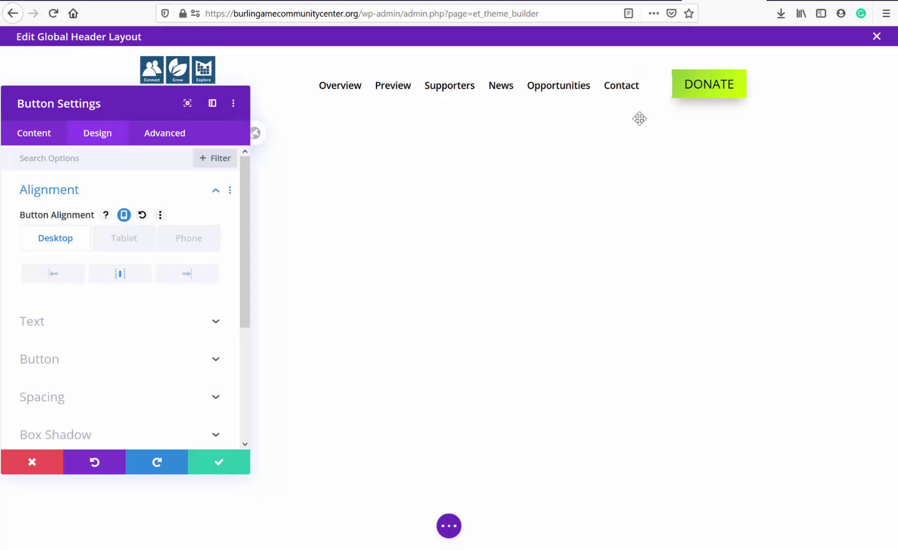
{"action": "left_click", "coordinate": [187, 274]}
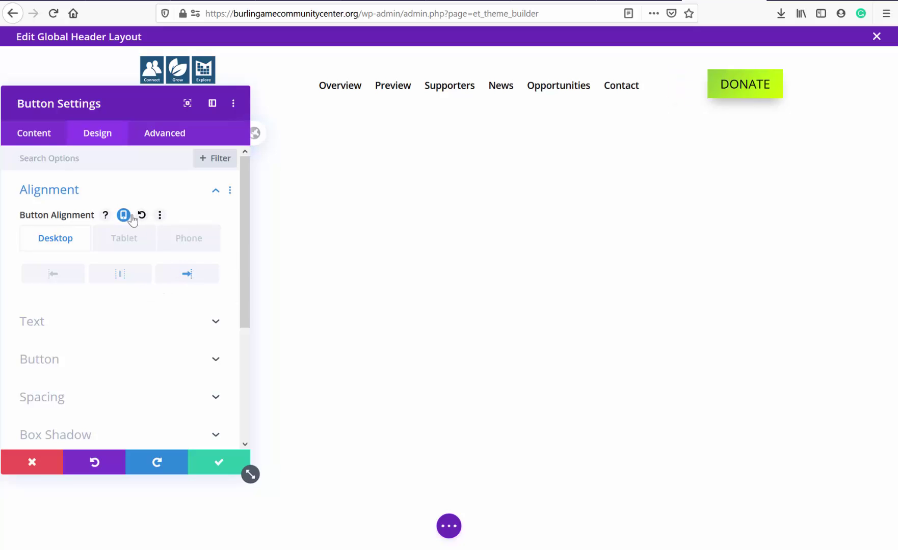
Step: Preview the DONATE button's alignment on tablet and phone, and accept the button settings
{"action": "left_click", "coordinate": [118, 237]}
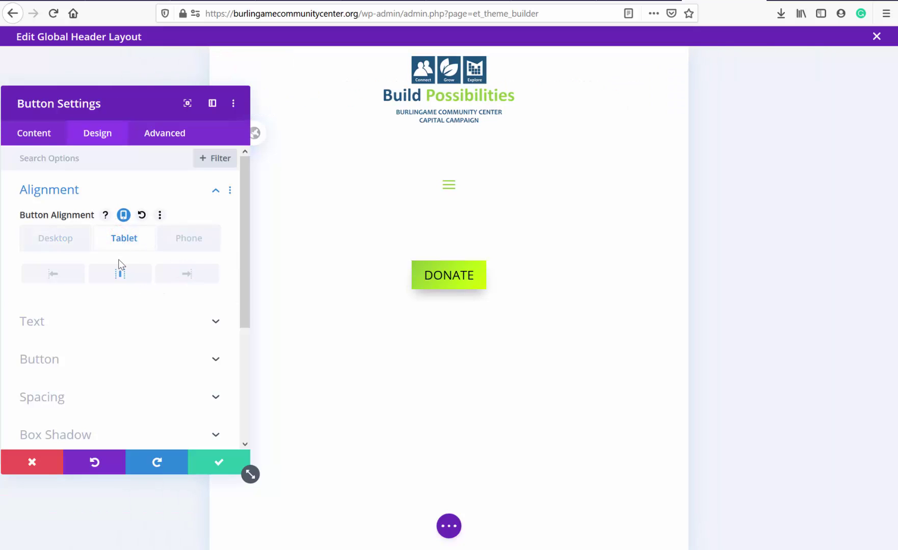
{"action": "left_click", "coordinate": [204, 238]}
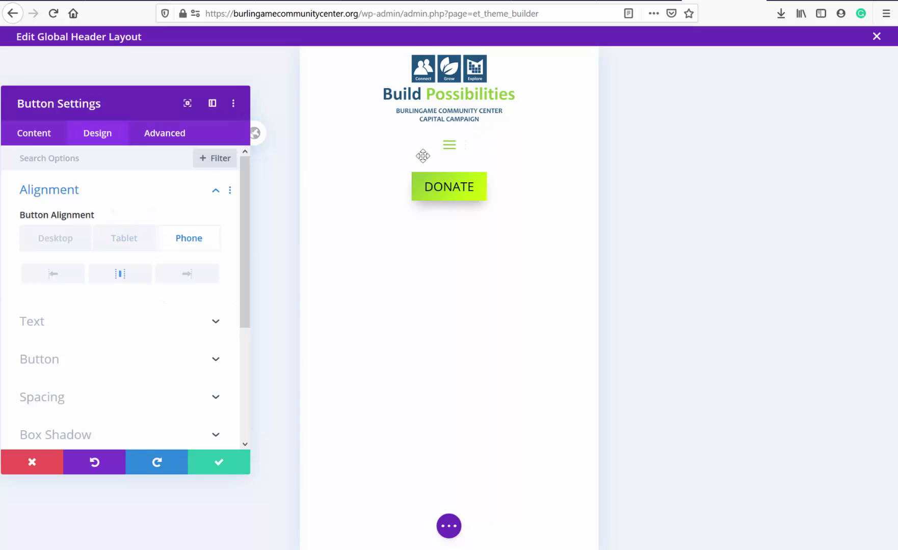
{"action": "left_click", "coordinate": [218, 464]}
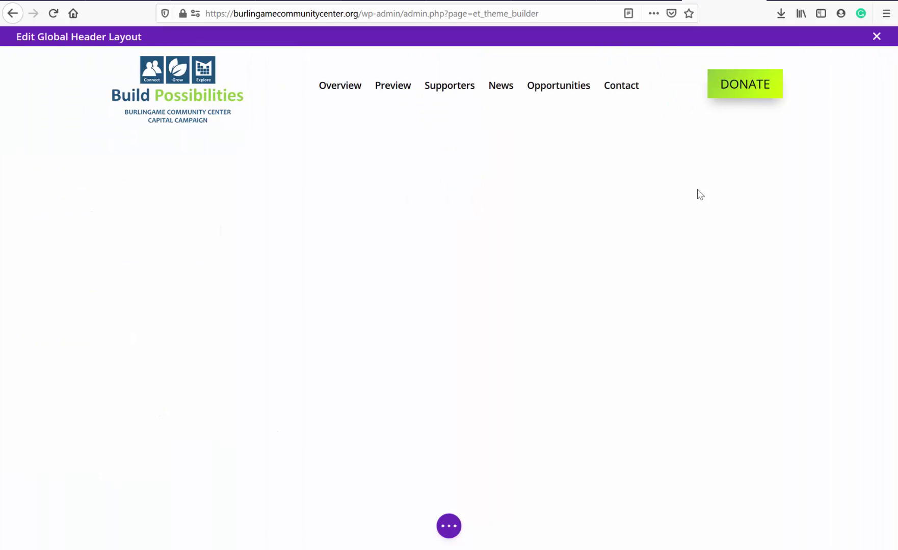
Step: Save the global header layout and return to the Theme Builder overview
{"action": "left_click", "coordinate": [449, 527]}
{"action": "left_click", "coordinate": [869, 528]}
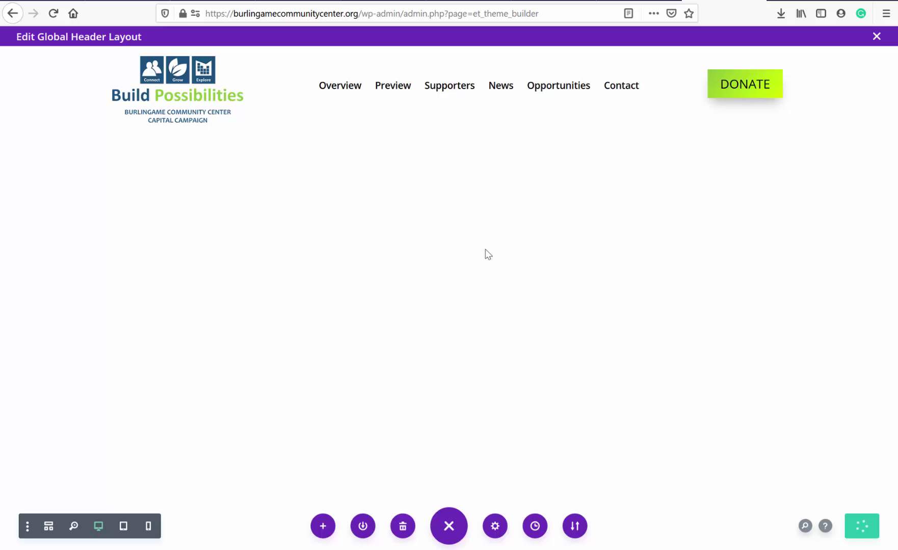
{"action": "left_click", "coordinate": [877, 36]}
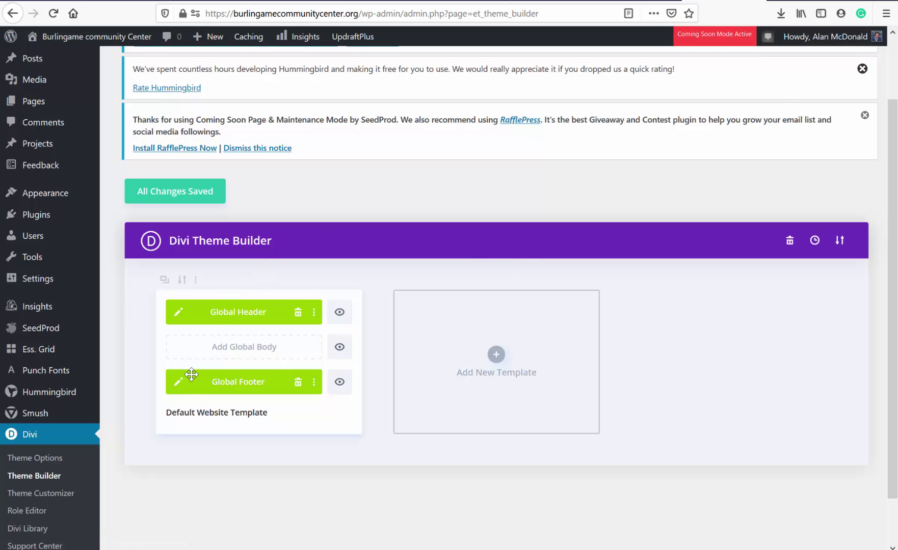
Step: Open the Global Footer for editing with its autosave restored, and check the footer section's background settings
{"action": "left_click", "coordinate": [180, 382]}
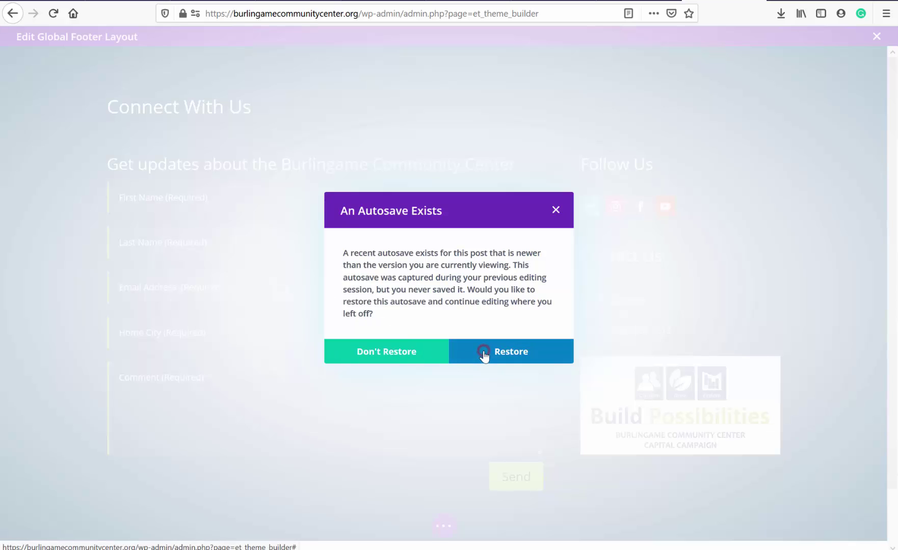
{"action": "left_click", "coordinate": [484, 351]}
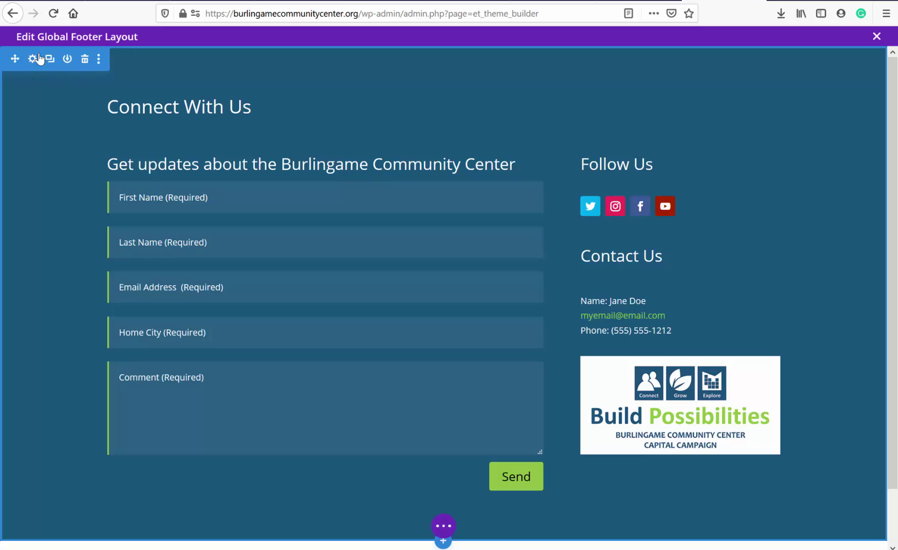
{"action": "left_click", "coordinate": [33, 60]}
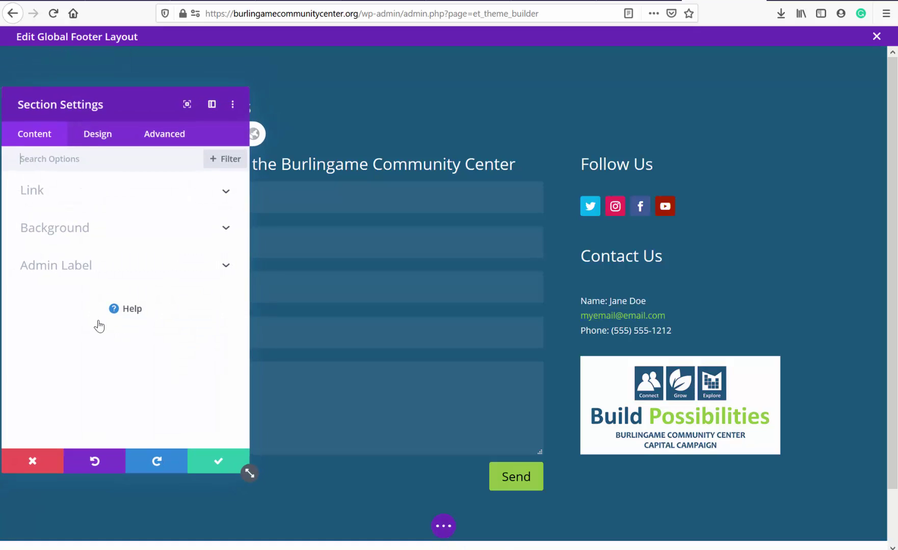
{"action": "left_click", "coordinate": [64, 230]}
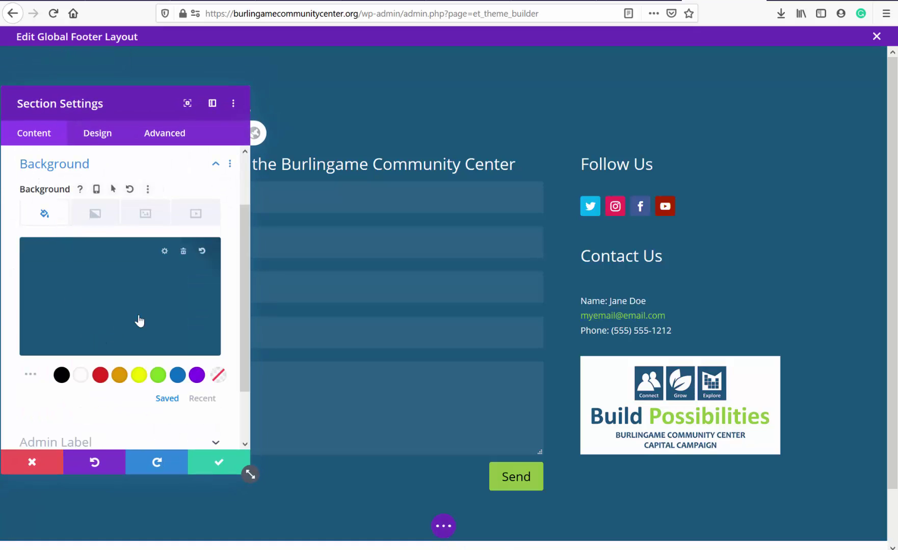
{"action": "left_click", "coordinate": [220, 464]}
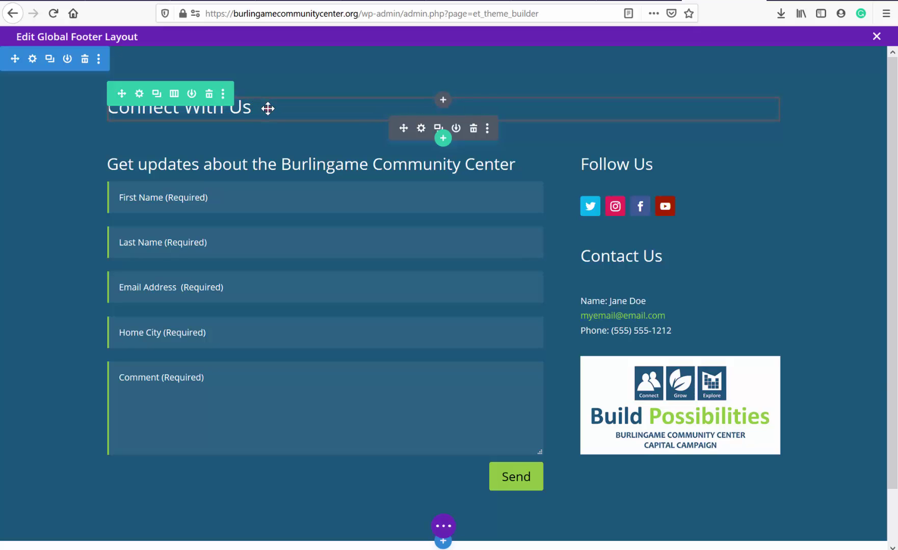
Step: Move the Connect With Us heading below the footer's contact form, and return it to the row above the form
{"action": "left_click_drag", "start_coordinate": [267, 108], "coordinate": [274, 426]}
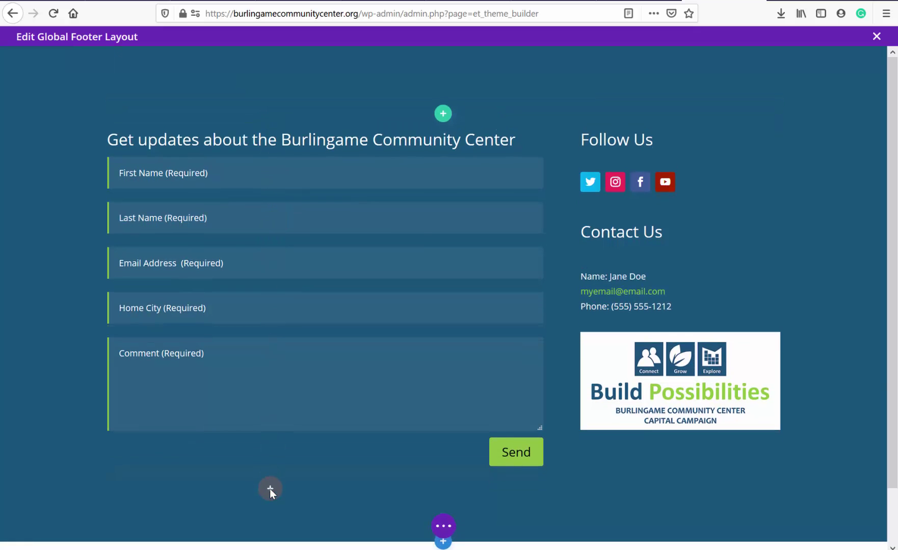
{"action": "left_click_drag", "start_coordinate": [270, 488], "coordinate": [269, 488]}
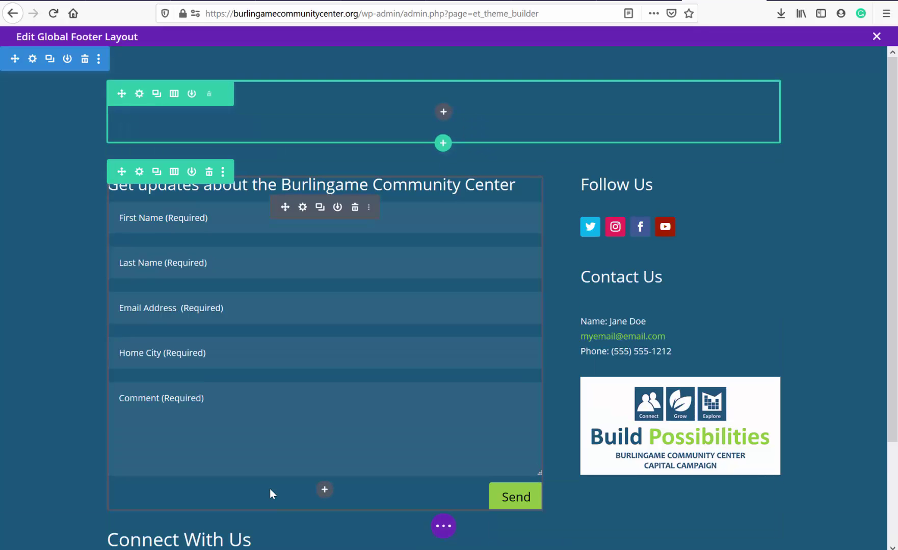
{"action": "scroll", "coordinate": [271, 350], "scroll_direction": "down", "scroll_amount": 4}
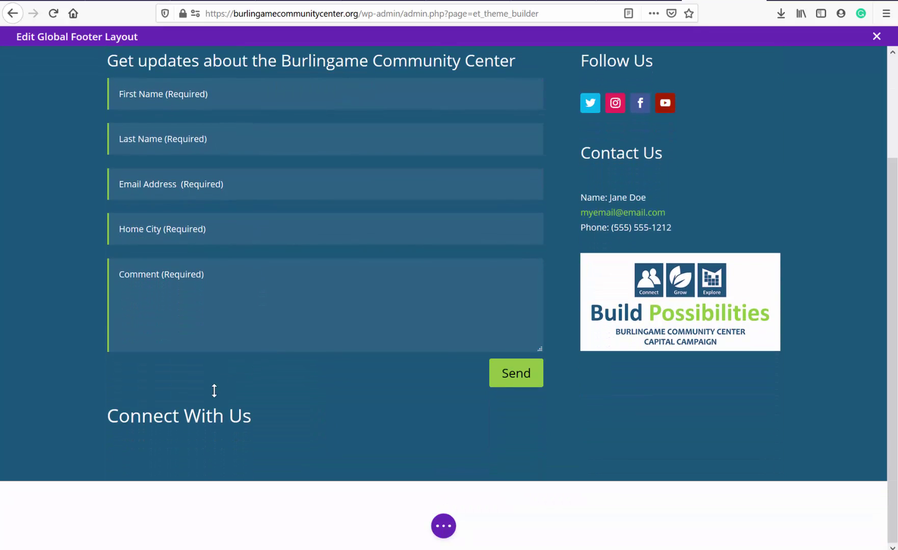
{"action": "mouse_move", "coordinate": [266, 412]}
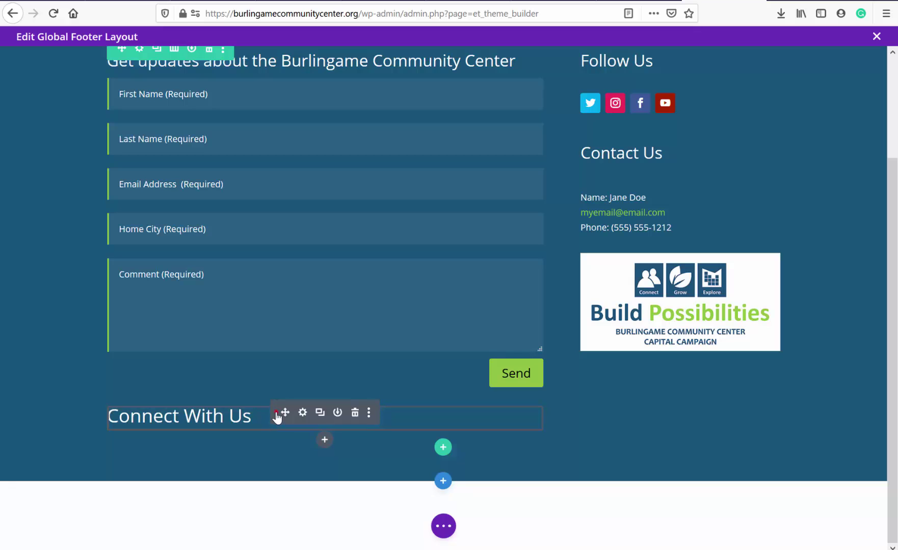
{"action": "left_click_drag", "start_coordinate": [275, 412], "coordinate": [346, 112]}
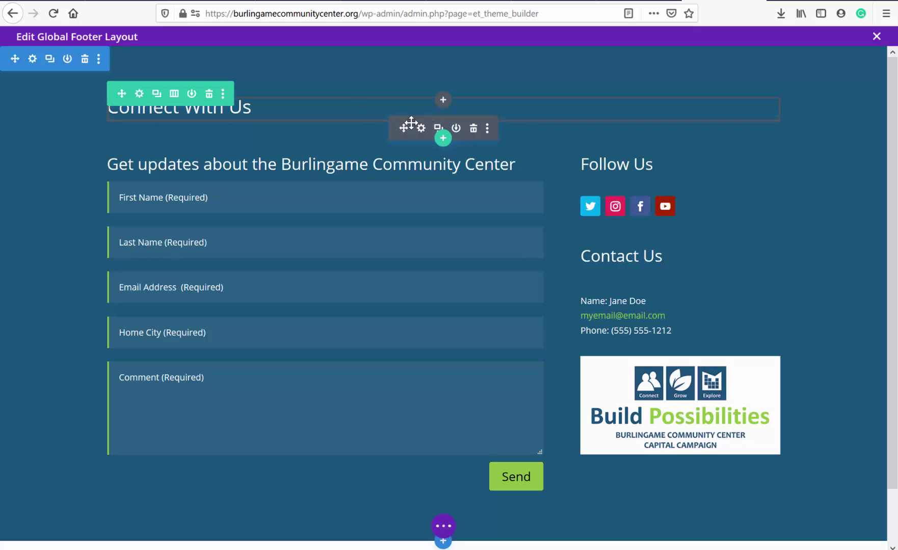
Step: Check the Connect With Us heading's text content, and view the column layout choices for the contact form row without changing them
{"action": "left_click", "coordinate": [421, 129]}
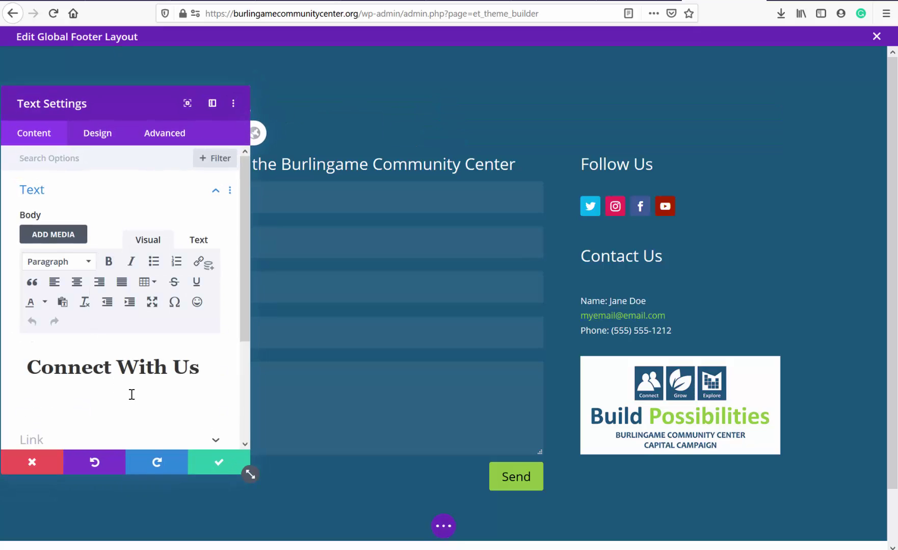
{"action": "left_click", "coordinate": [118, 367]}
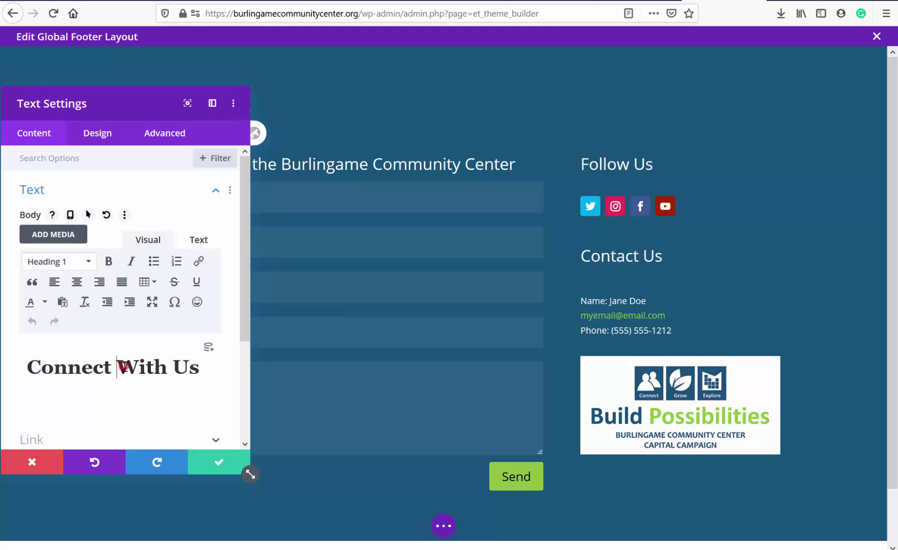
{"action": "left_click", "coordinate": [216, 465]}
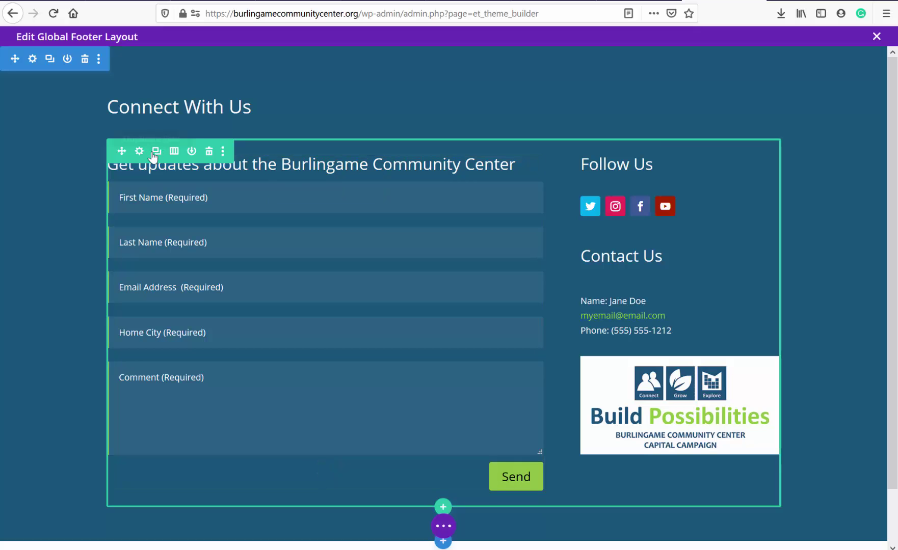
{"action": "left_click", "coordinate": [173, 153]}
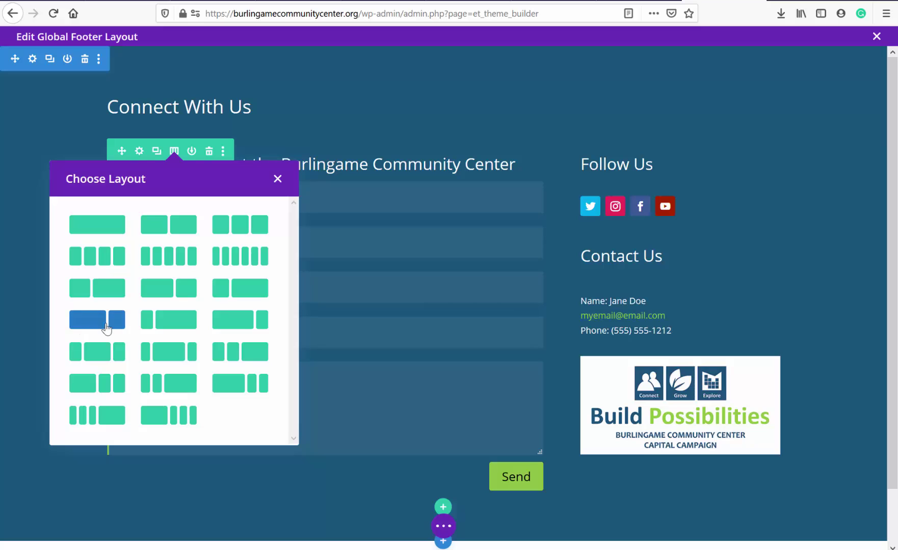
{"action": "left_click", "coordinate": [278, 179]}
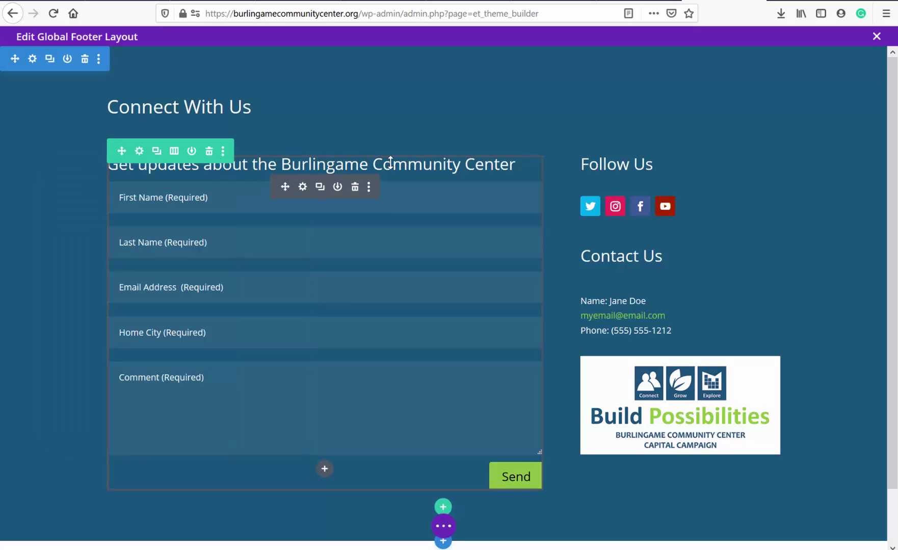
Step: Review the footer contact form's fields, title and submit button text, email message pattern and spam protection options, and accept the settings
{"action": "left_click", "coordinate": [303, 187]}
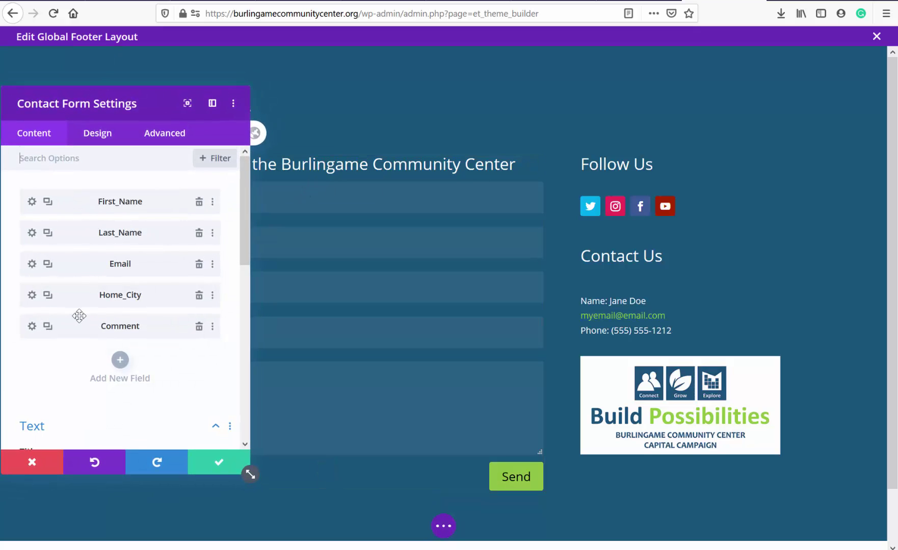
{"action": "scroll", "coordinate": [79, 316], "scroll_direction": "down", "scroll_amount": 4}
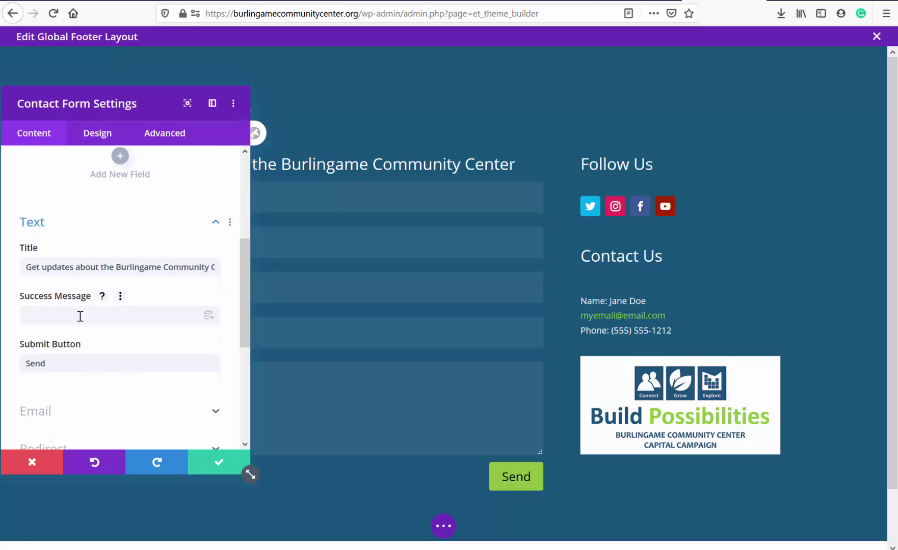
{"action": "scroll", "coordinate": [80, 316], "scroll_direction": "down", "scroll_amount": 1}
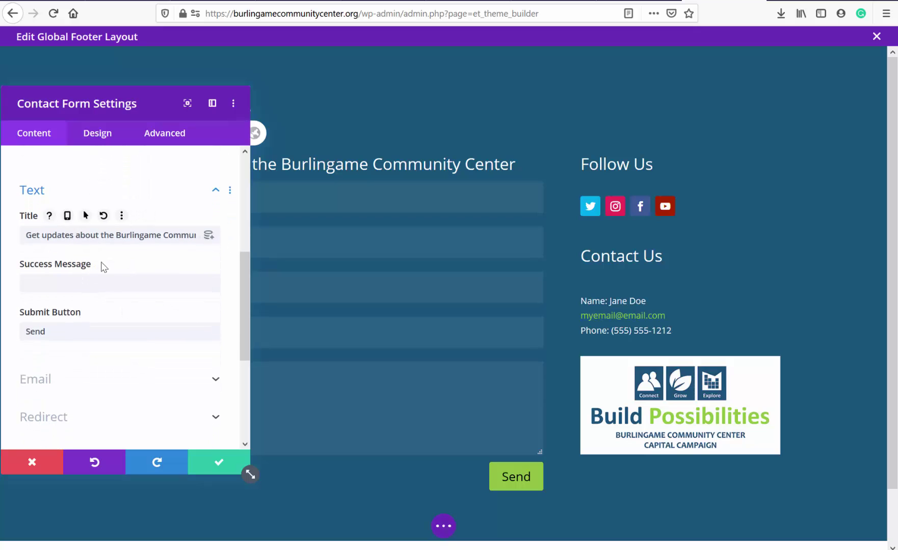
{"action": "scroll", "coordinate": [110, 305], "scroll_direction": "down", "scroll_amount": 1}
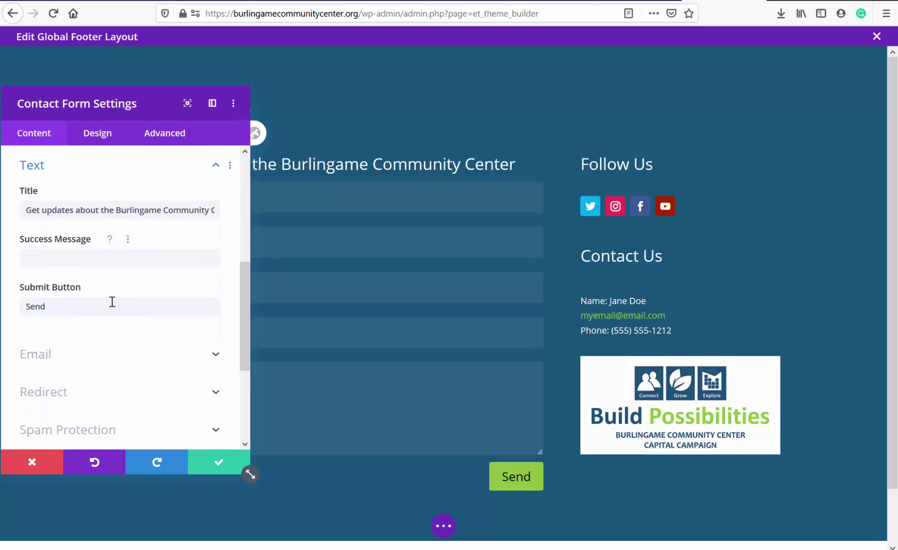
{"action": "scroll", "coordinate": [112, 302], "scroll_direction": "down", "scroll_amount": 2}
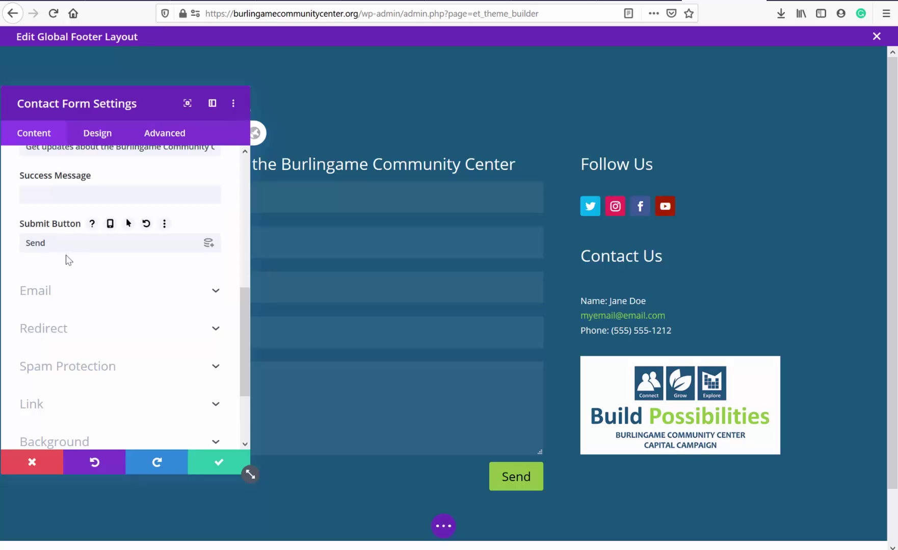
{"action": "left_click", "coordinate": [72, 293]}
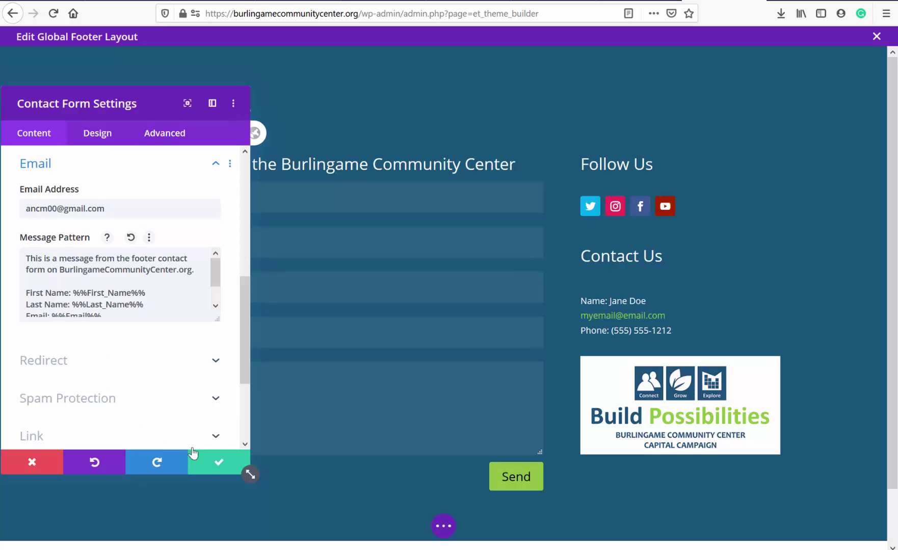
{"action": "left_click", "coordinate": [102, 395]}
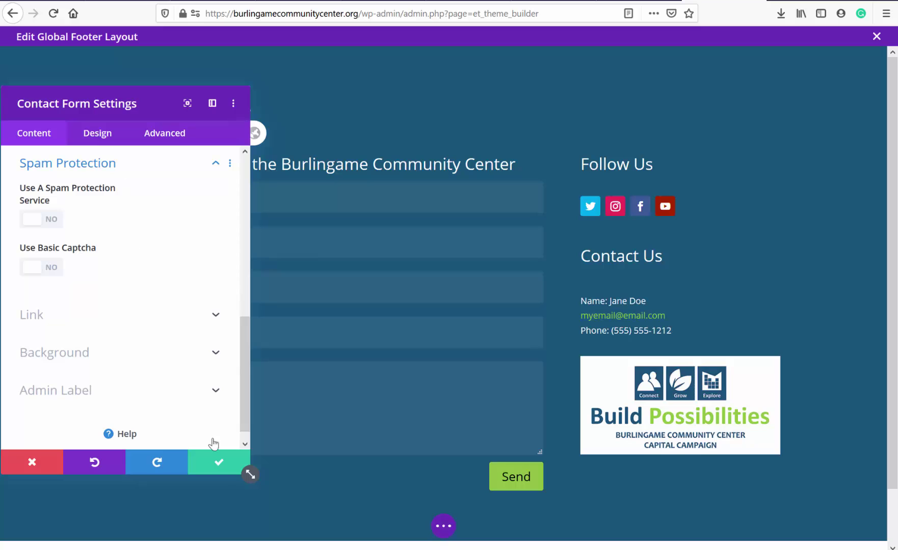
{"action": "left_click", "coordinate": [218, 465]}
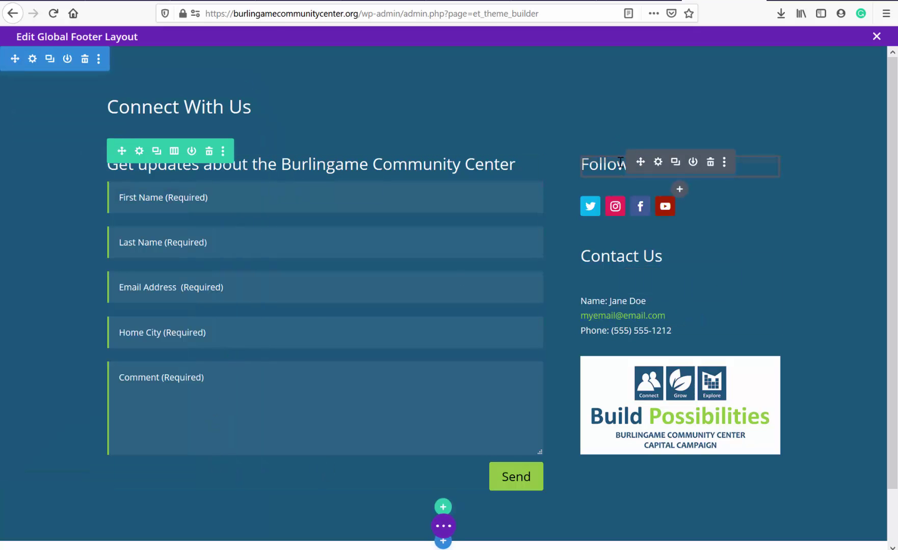
Step: Examine the Build Possibilities image's media library choices and link options in the footer, and accept the image settings unchanged
{"action": "mouse_move", "coordinate": [634, 209]}
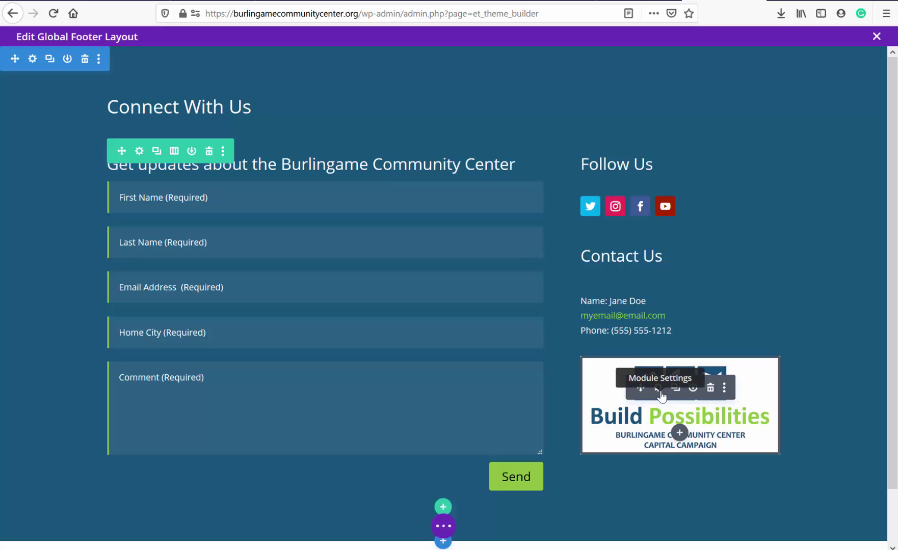
{"action": "left_click", "coordinate": [661, 395]}
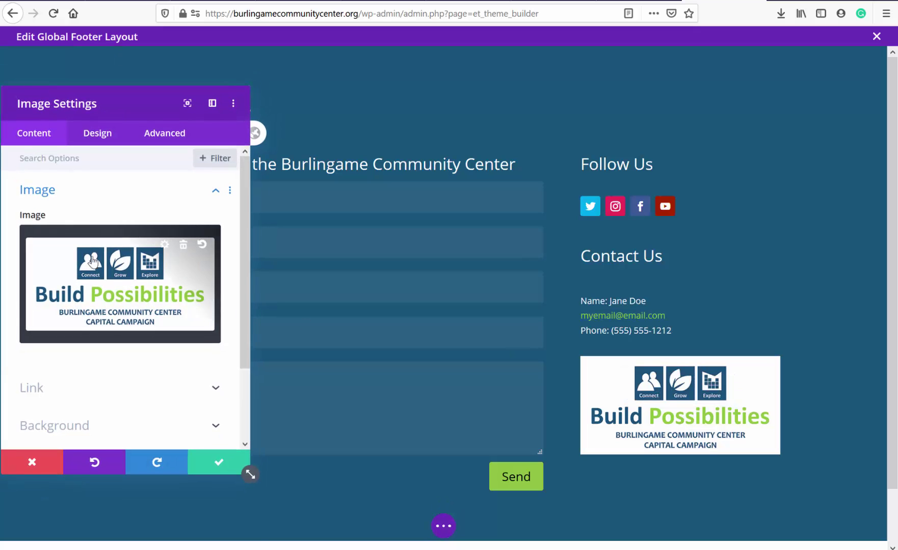
{"action": "left_click", "coordinate": [116, 289]}
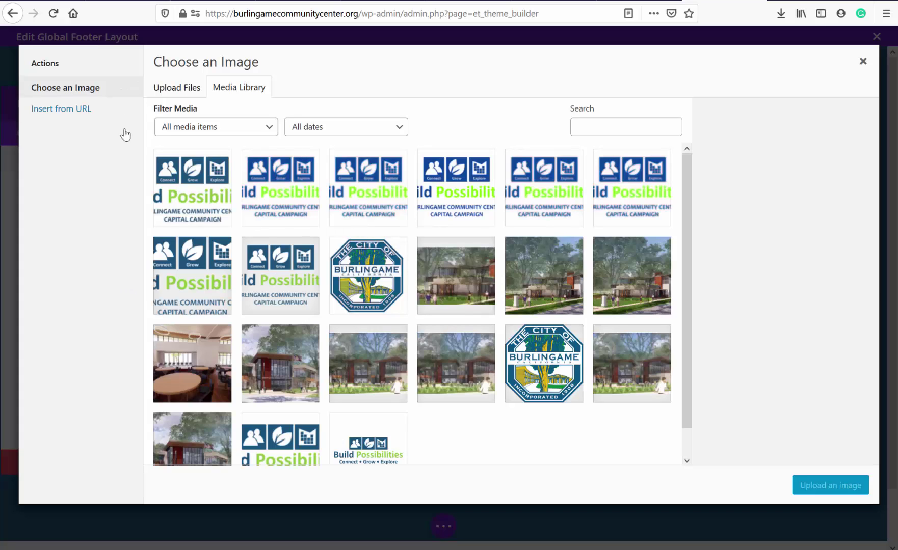
{"action": "left_click", "coordinate": [862, 61]}
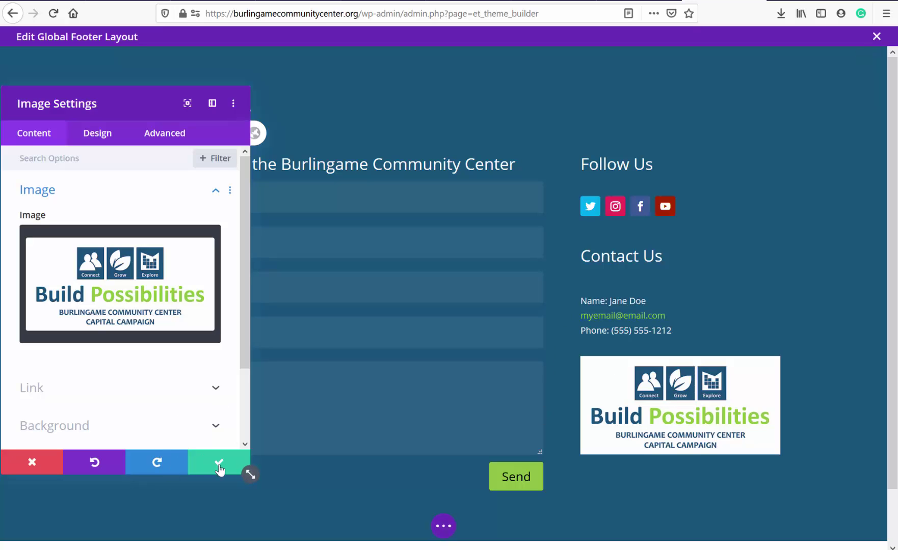
{"action": "left_click", "coordinate": [71, 390]}
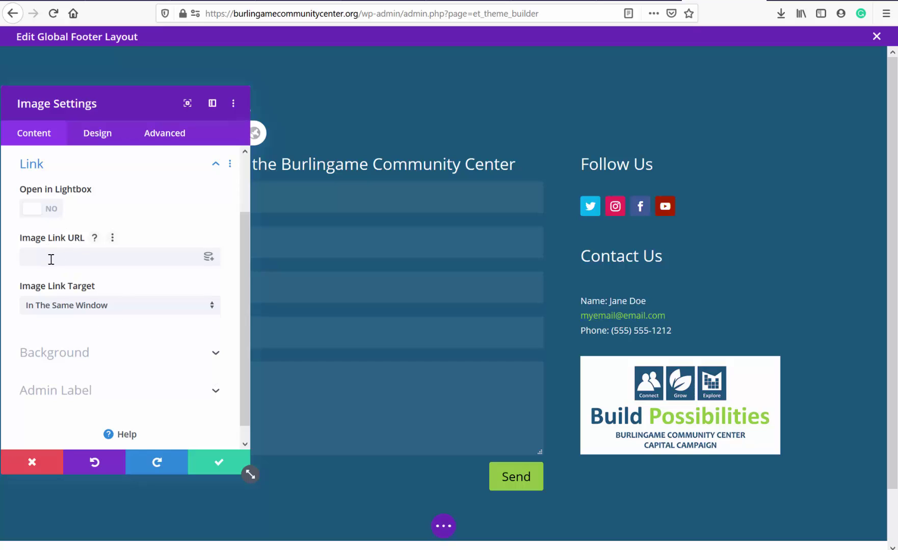
{"action": "left_click", "coordinate": [219, 463]}
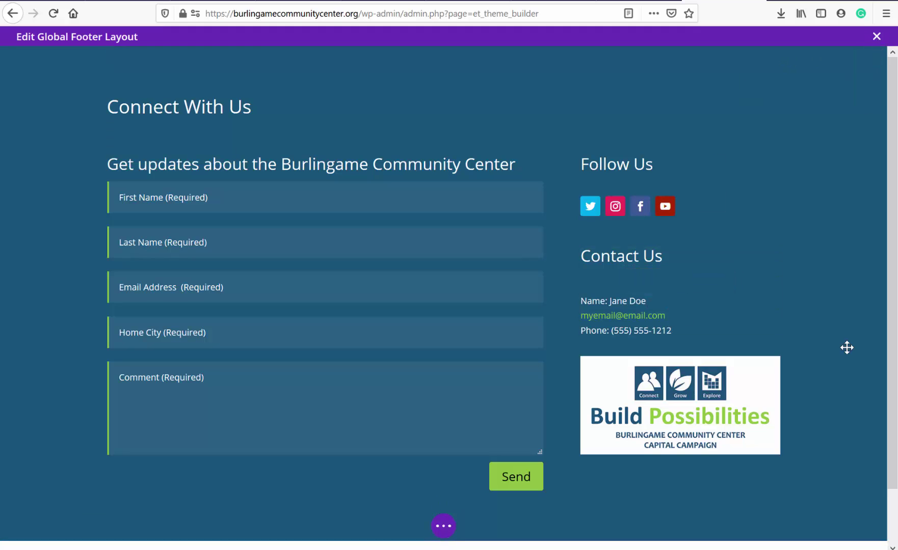
Step: Save the global footer layout
{"action": "left_click", "coordinate": [444, 529]}
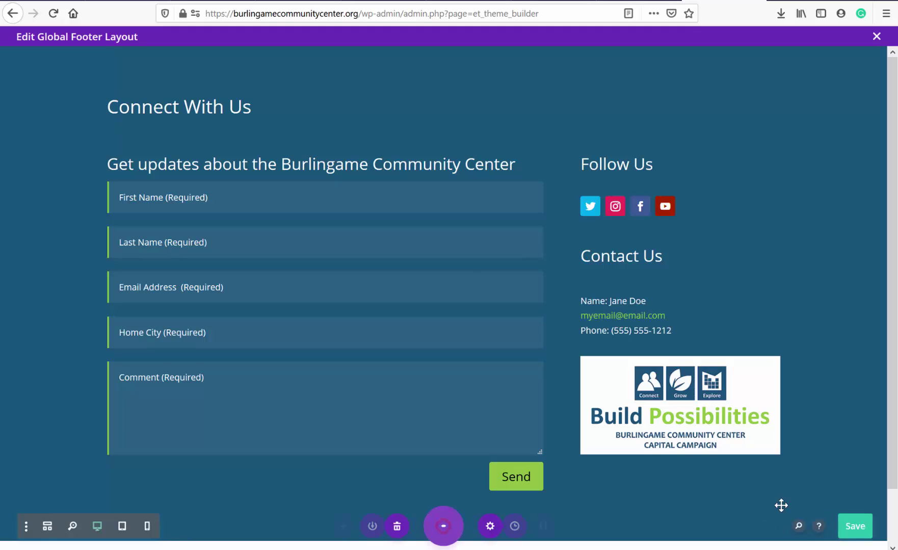
{"action": "left_click", "coordinate": [850, 530]}
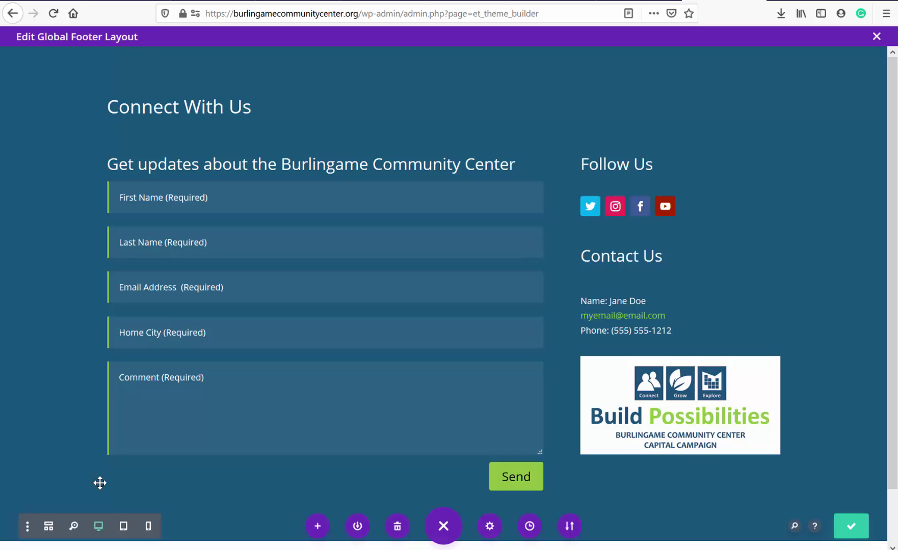
Step: View the footer layout as a wireframe and again in desktop view, and return to the Theme Builder overview
{"action": "left_click", "coordinate": [49, 527]}
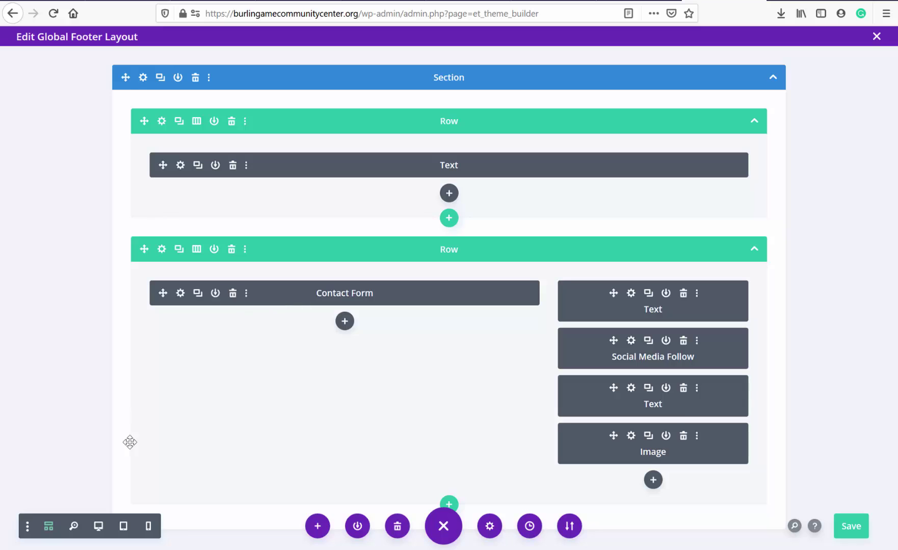
{"action": "left_click", "coordinate": [98, 526]}
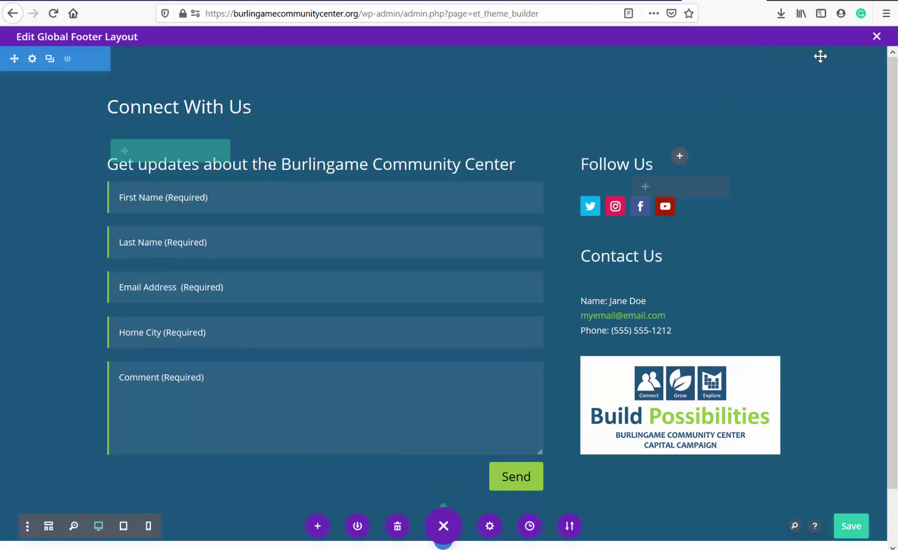
{"action": "left_click", "coordinate": [876, 36]}
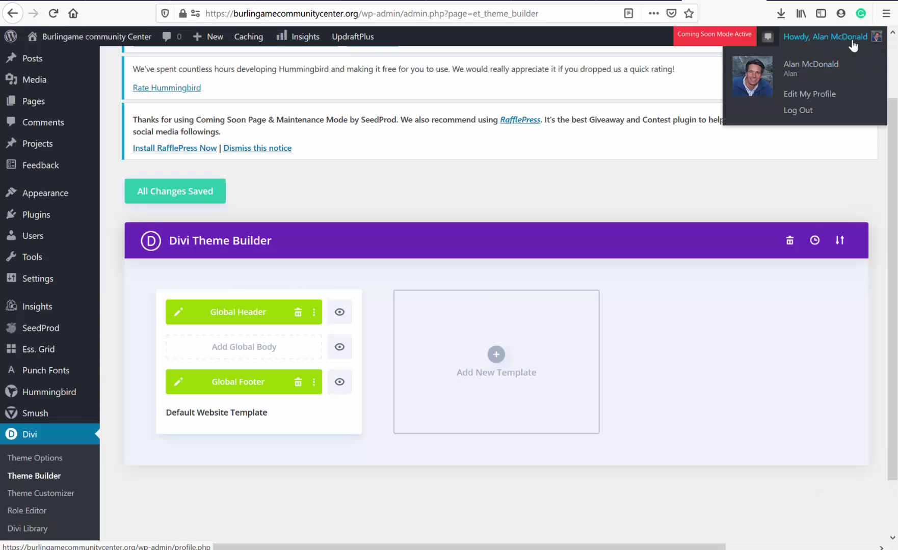